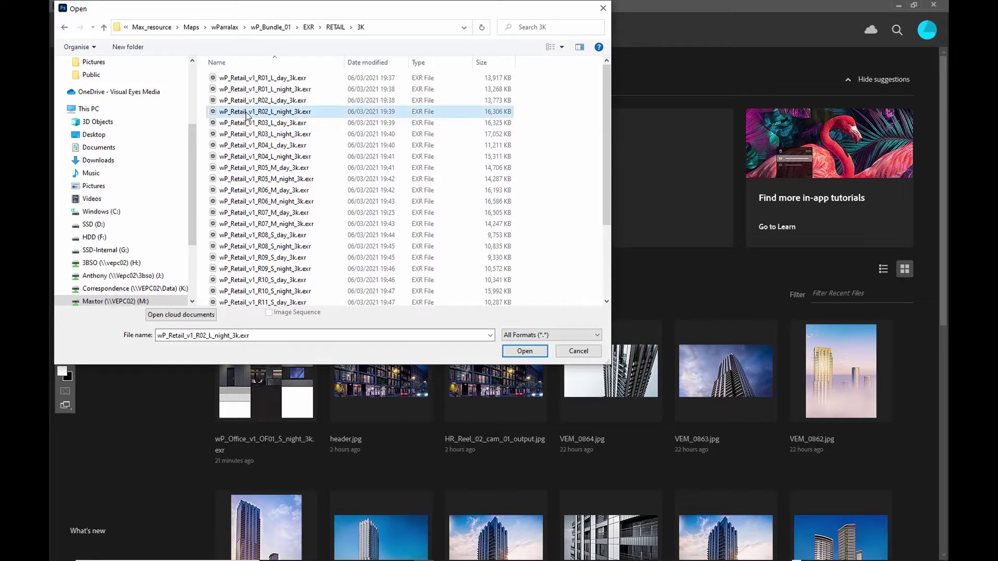
Open wP_Retail_v1_R02_L_night_3k.exr and convert it to 8 bits per channel without merging the layers.
{"action": "left_click", "coordinate": [521, 356]}
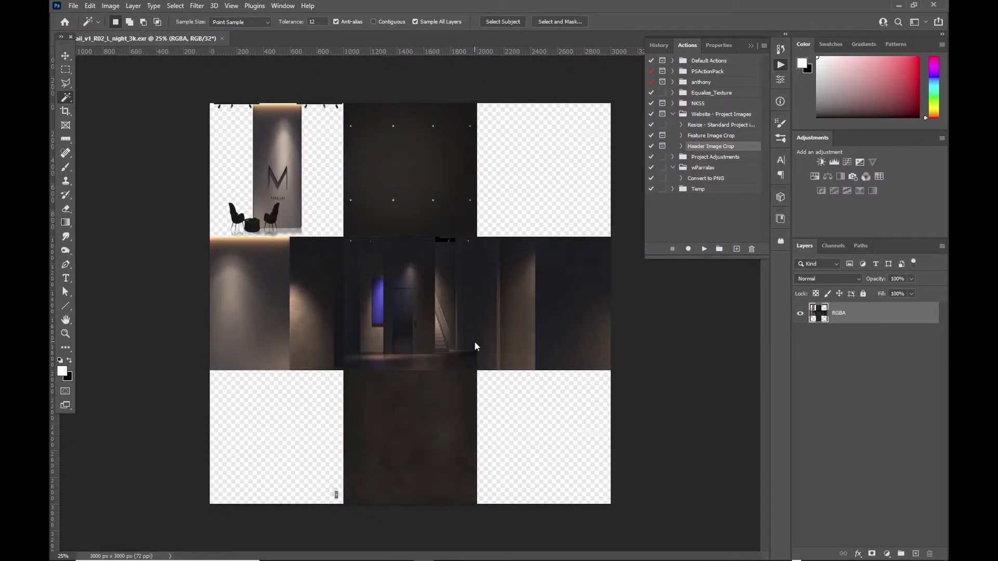
{"action": "left_click_drag", "start_coordinate": [133, 39], "coordinate": [150, 70]}
{"action": "left_click", "coordinate": [110, 5]}
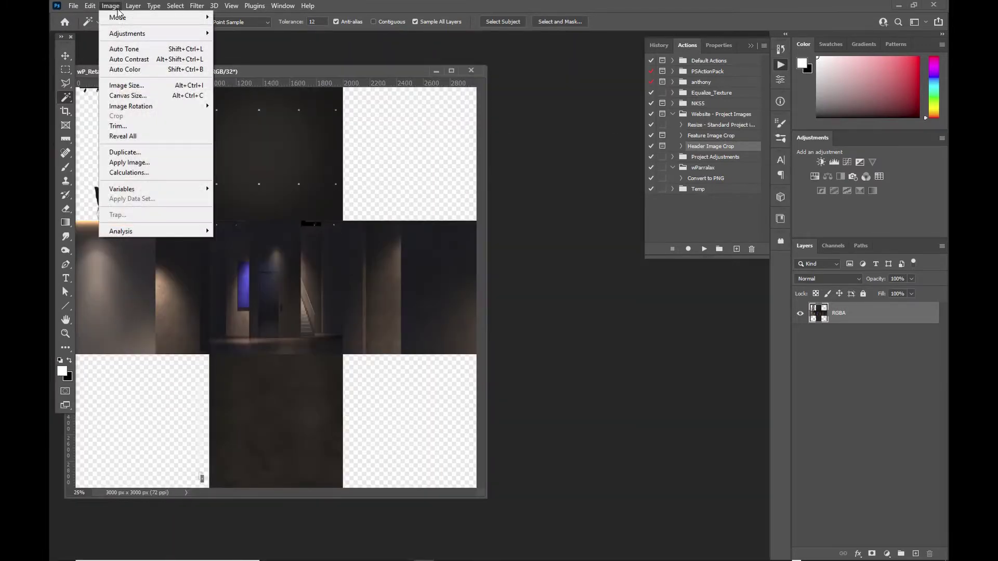
{"action": "mouse_move", "coordinate": [135, 17]}
{"action": "left_click", "coordinate": [240, 104]}
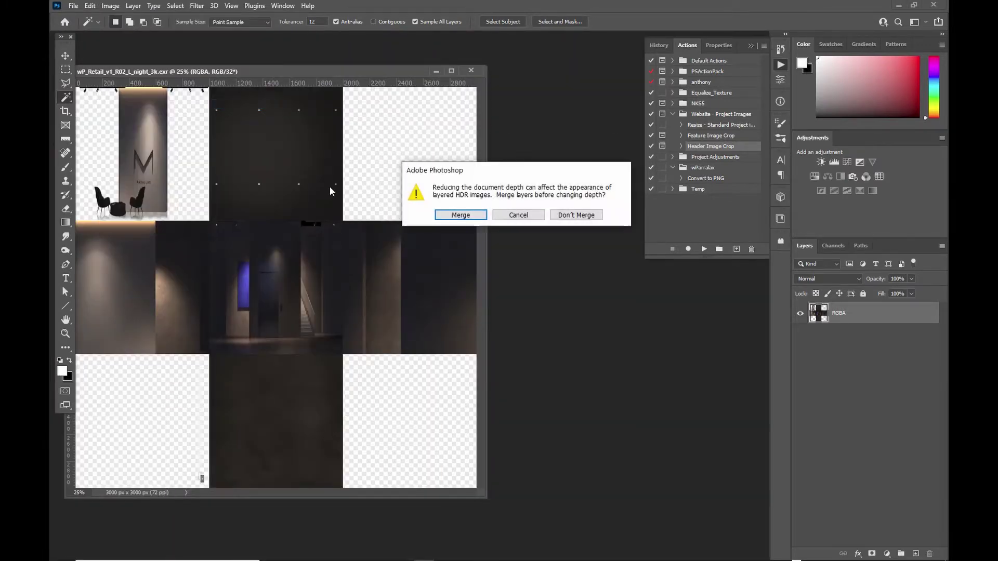
{"action": "left_click", "coordinate": [570, 216]}
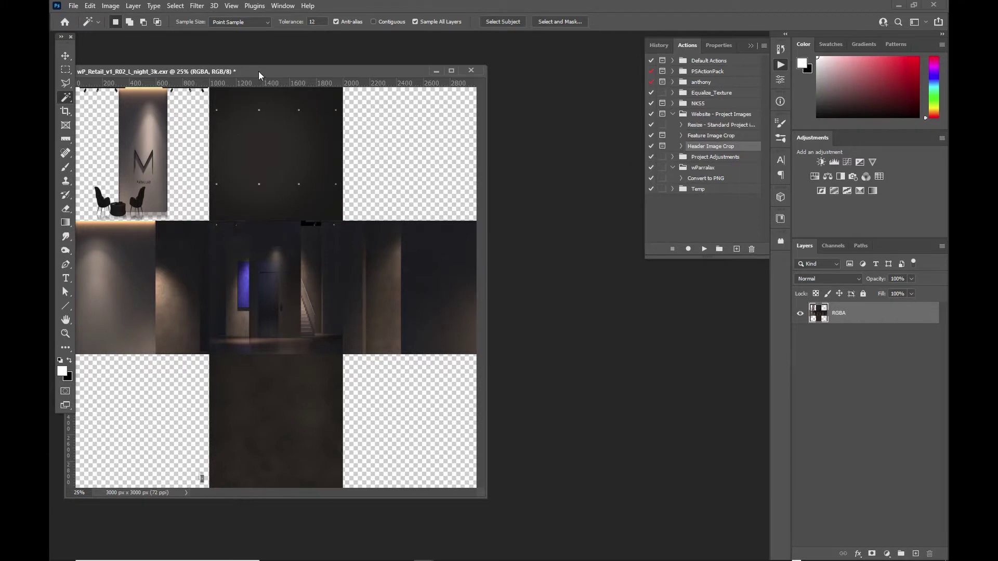
Export the image as a transparent PNG named wP_Retail_v1_R02_L_night_3k.png in the 3K folder and close the document without saving.
{"action": "left_click_drag", "start_coordinate": [258, 70], "coordinate": [334, 77]}
{"action": "left_click", "coordinate": [74, 5]}
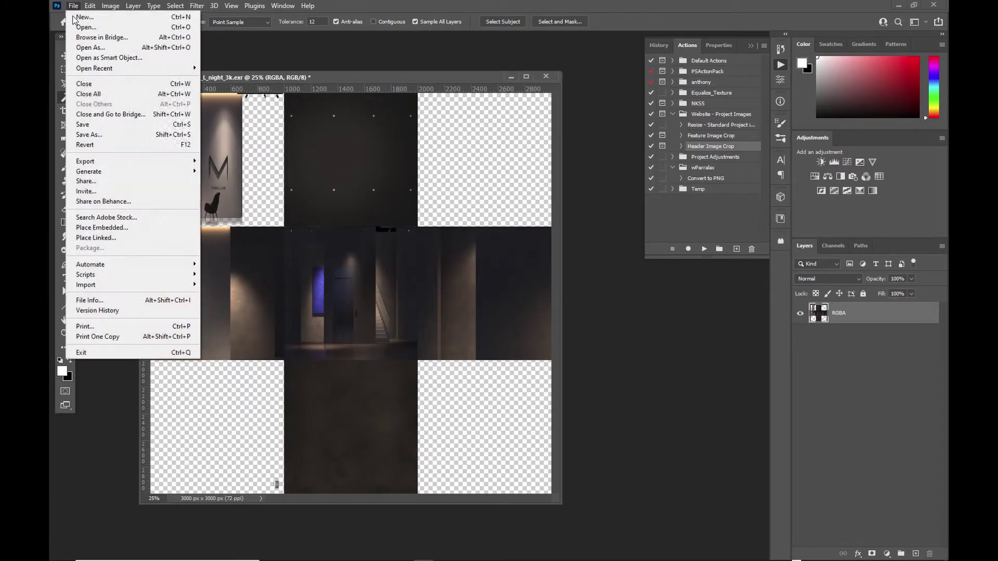
{"action": "mouse_move", "coordinate": [80, 165]}
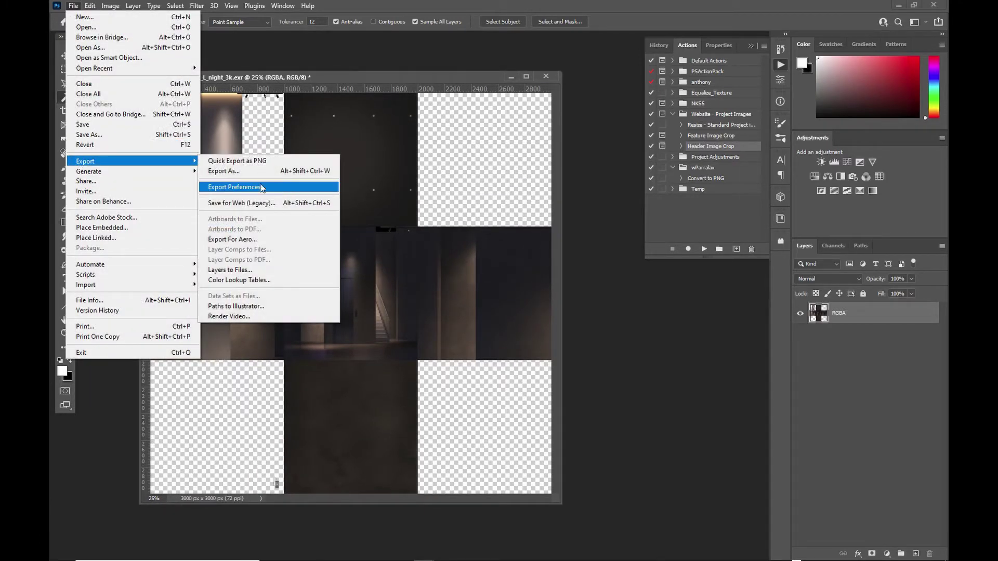
{"action": "left_click", "coordinate": [243, 172]}
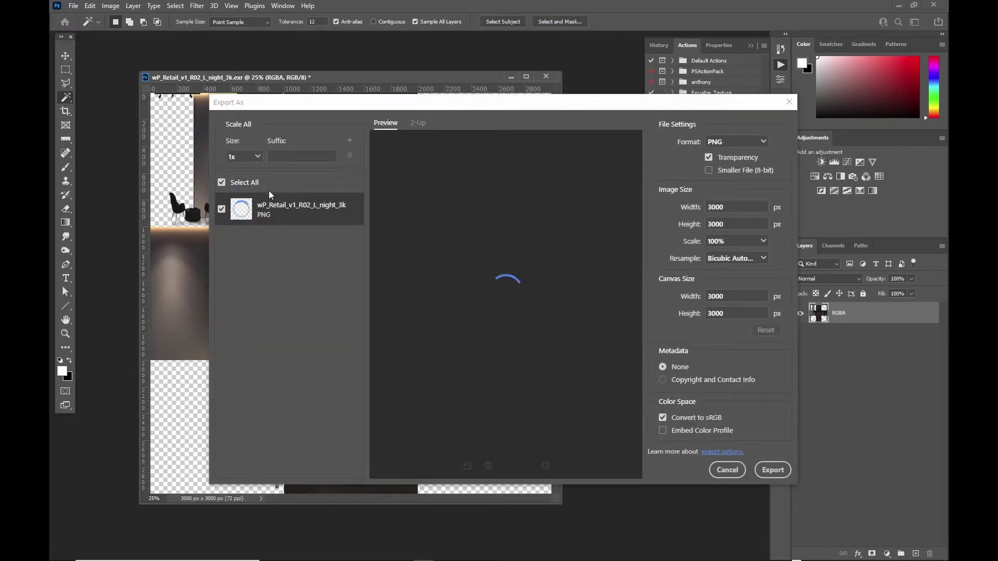
{"action": "left_click", "coordinate": [710, 158]}
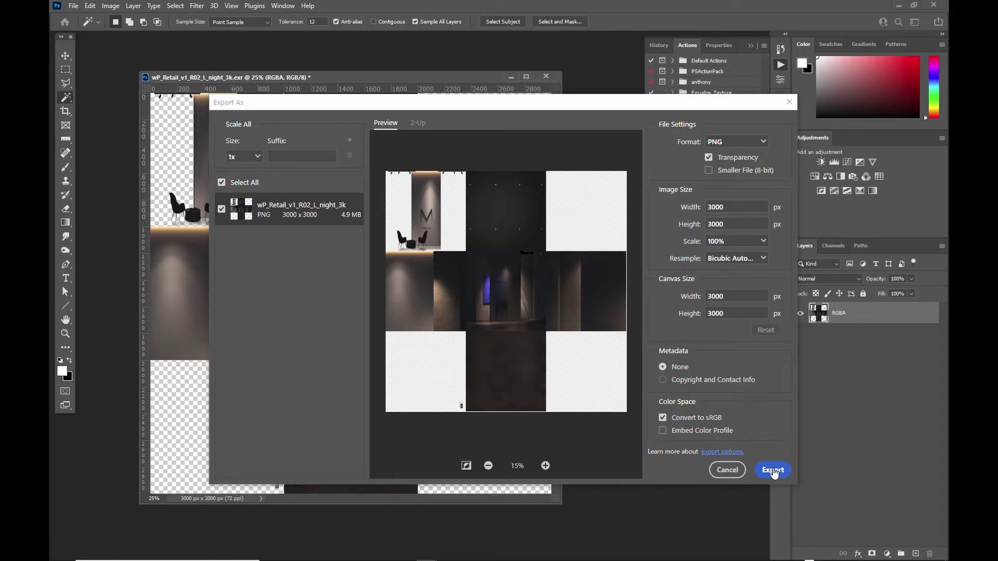
{"action": "left_click", "coordinate": [774, 471]}
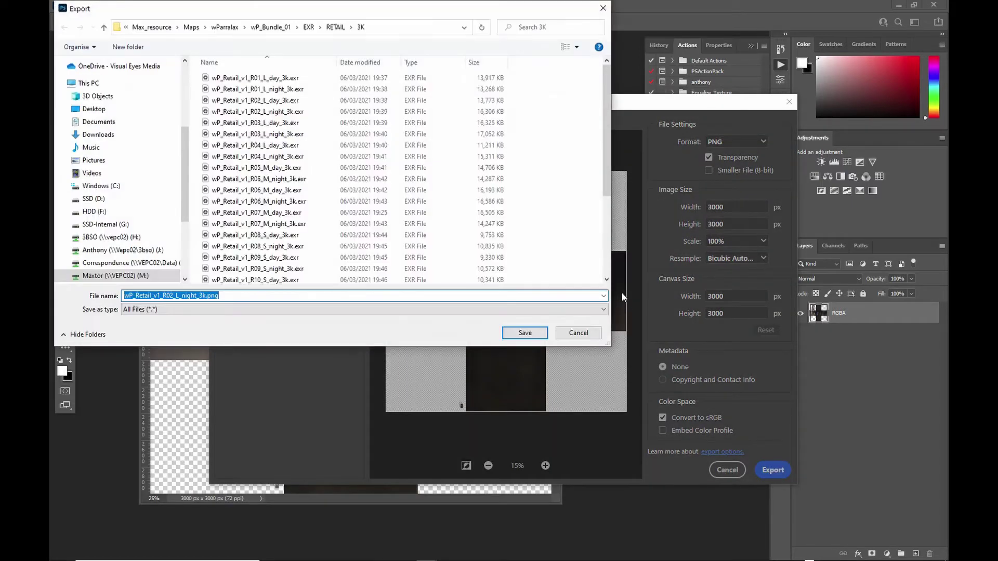
{"action": "left_click", "coordinate": [521, 333]}
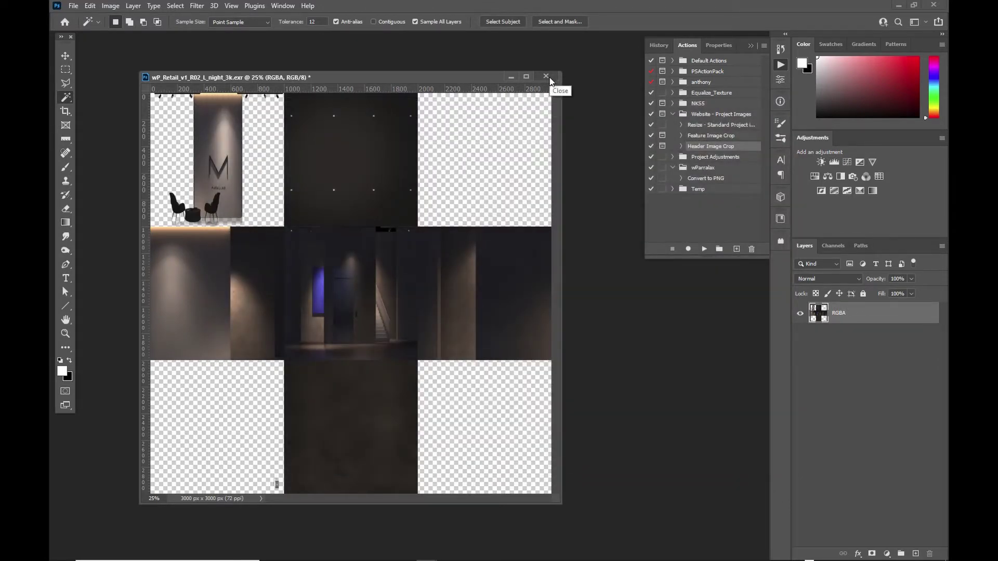
{"action": "left_click", "coordinate": [547, 77]}
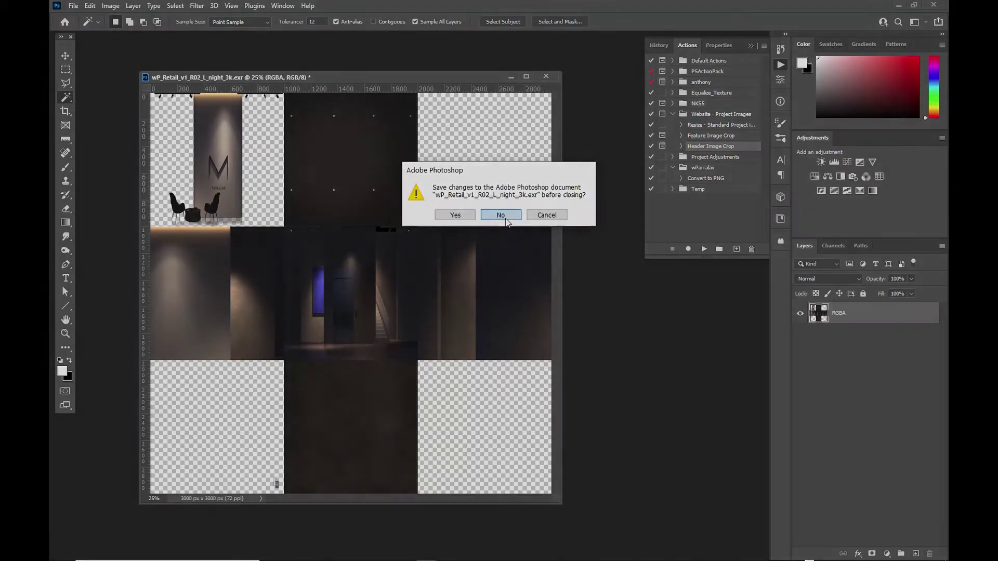
{"action": "left_click", "coordinate": [505, 214]}
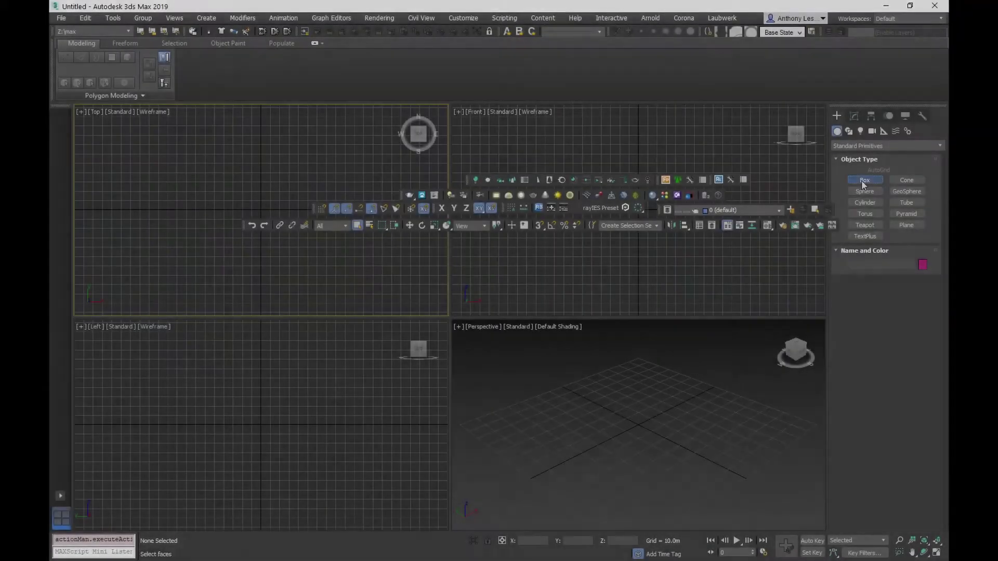
In 3ds Max, draw a box about 9.7 m long, 11.5 m wide and 12.6 m high beside the origin in the Top view.
{"action": "left_click", "coordinate": [865, 180]}
{"action": "left_click_drag", "start_coordinate": [261, 210], "coordinate": [271, 201]}
{"action": "left_click", "coordinate": [279, 208]}
{"action": "left_click", "coordinate": [281, 196]}
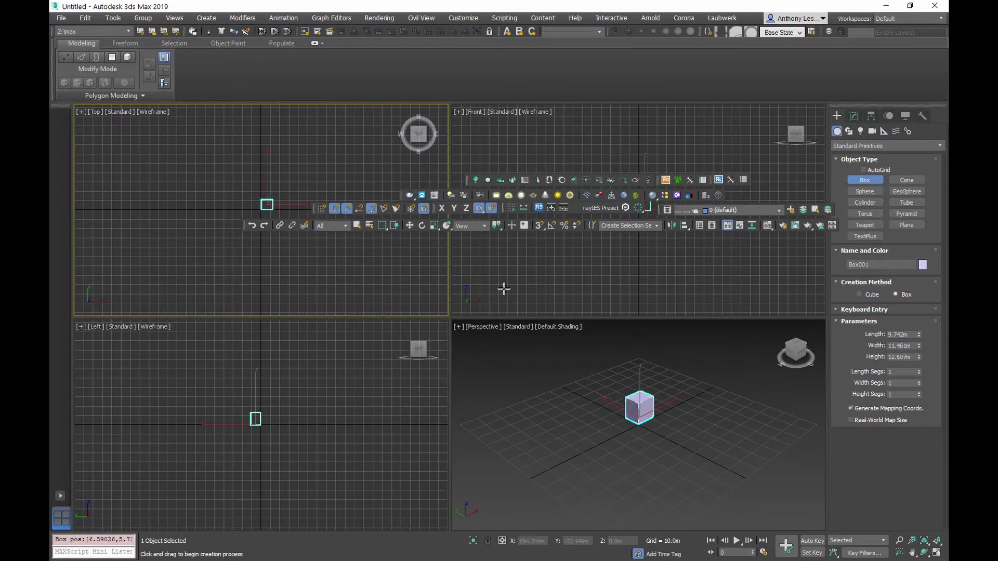
Set the box's length, width and height to 1 m each.
{"action": "double_click", "coordinate": [907, 335]}
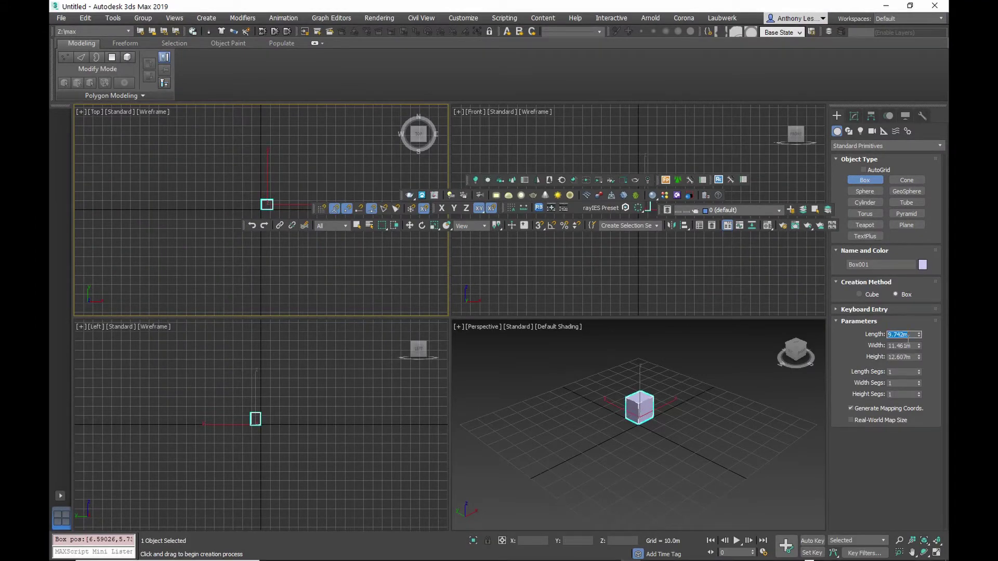
{"action": "key", "text": "Tab"}
{"action": "type", "text": "1"}
{"action": "key", "text": "Tab"}
{"action": "type", "text": "1"}
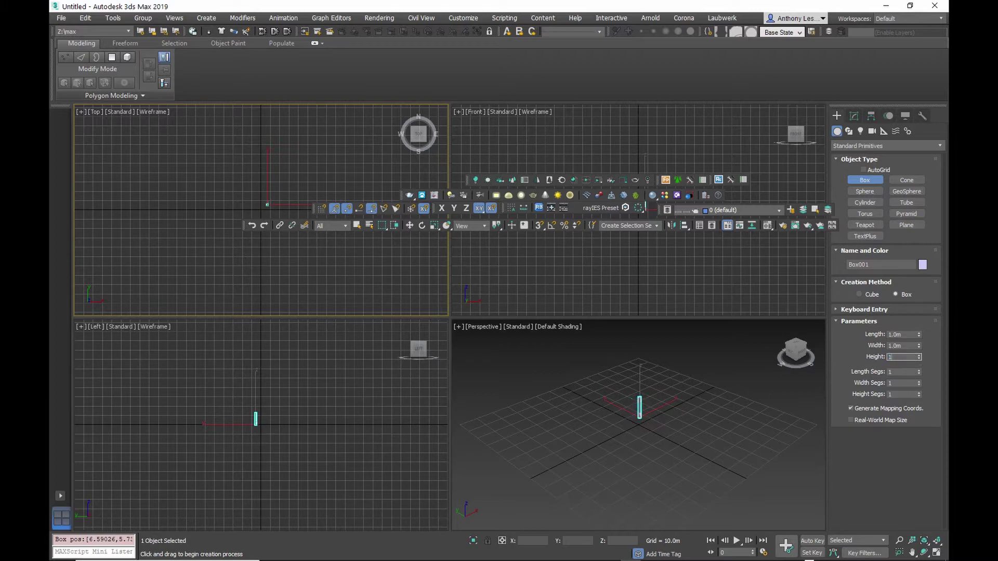
{"action": "key", "text": "Return"}
Move the box in the Top view to about X 0.54 m, Y 0.52 m, next to the origin.
{"action": "left_click", "coordinate": [410, 226]}
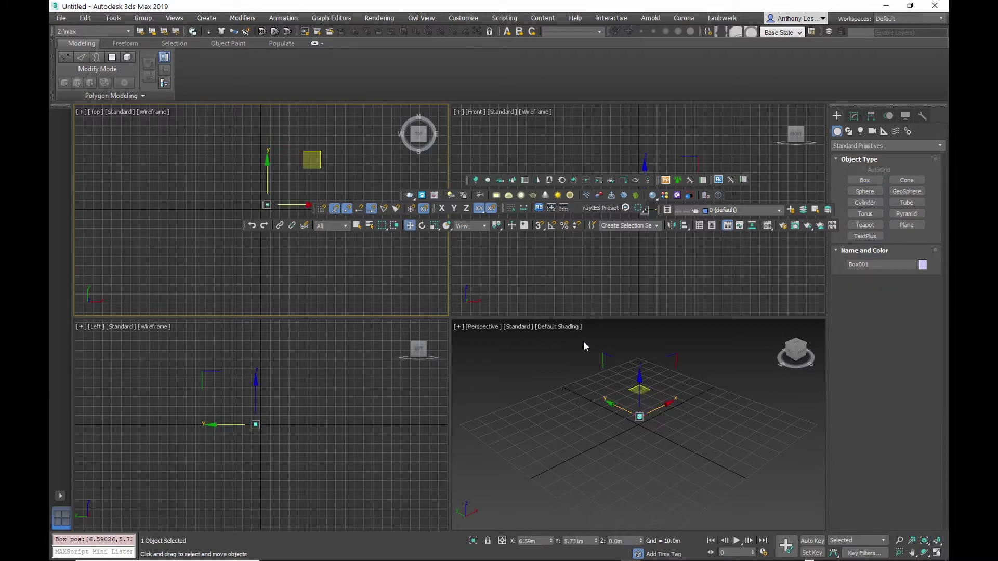
{"action": "middle_click_drag", "start_coordinate": [256, 185], "coordinate": [262, 219]}
{"action": "left_click_drag", "start_coordinate": [341, 125], "coordinate": [223, 227]}
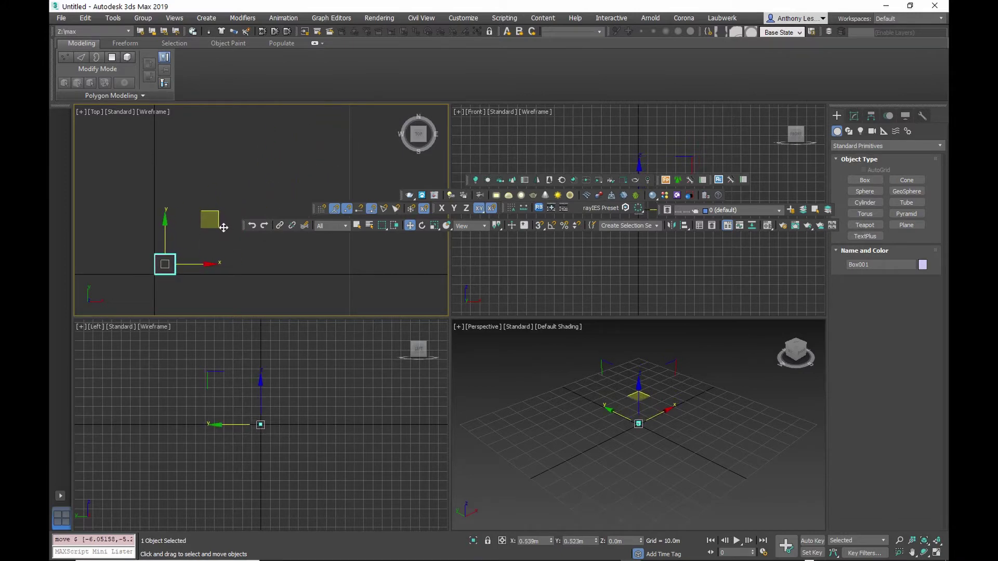
Convert the box to an editable poly.
{"action": "key", "text": "z"}
{"action": "middle_click_drag", "start_coordinate": [638, 424], "coordinate": [683, 462]}
{"action": "left_click", "coordinate": [926, 540]}
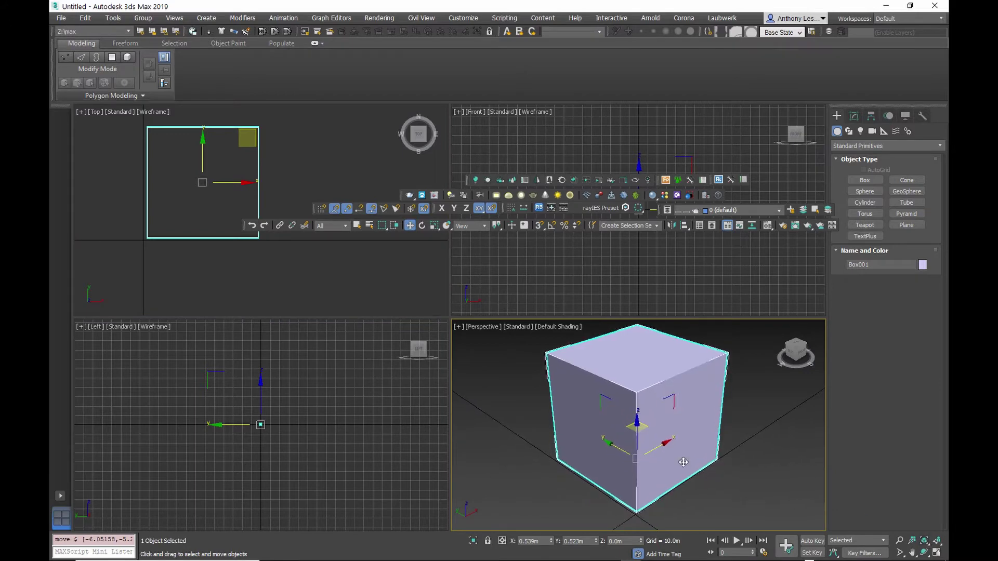
{"action": "right_click", "coordinate": [655, 443]}
{"action": "mouse_move", "coordinate": [742, 456]}
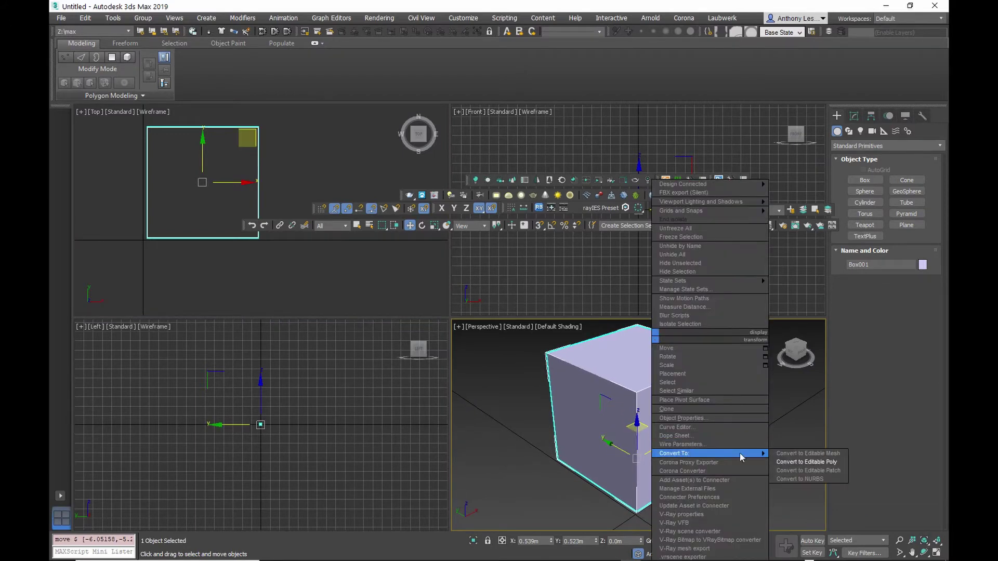
{"action": "left_click", "coordinate": [805, 462]}
Select the front polygon, invert the selection and flip the normals of the other five polygons.
{"action": "left_click", "coordinate": [897, 352]}
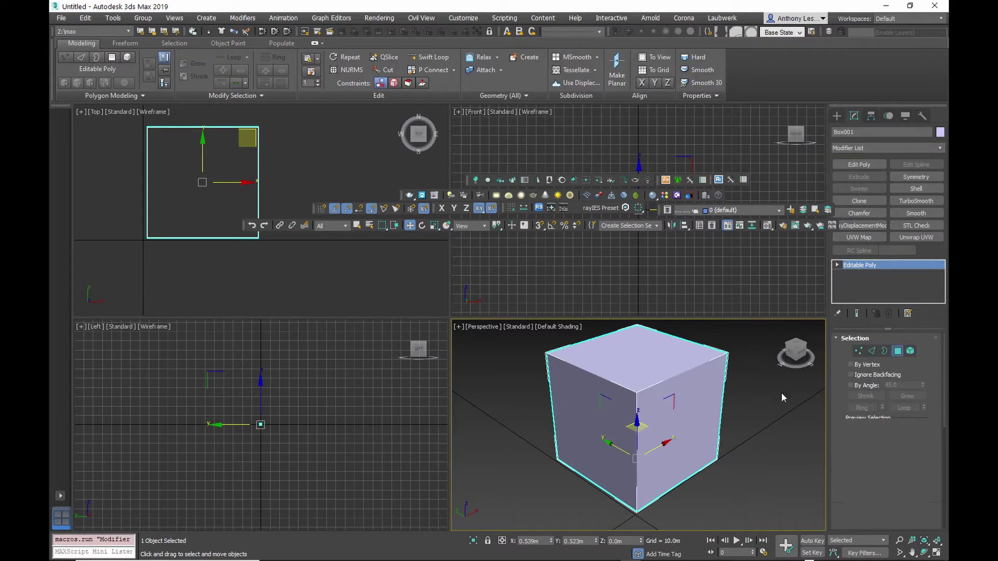
{"action": "left_click", "coordinate": [696, 432]}
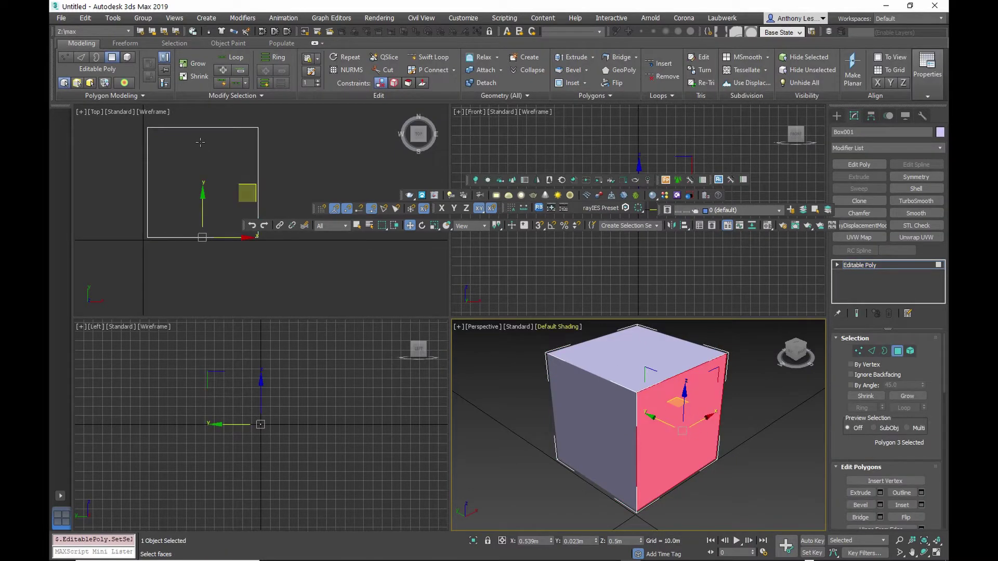
{"action": "left_click", "coordinate": [86, 18]}
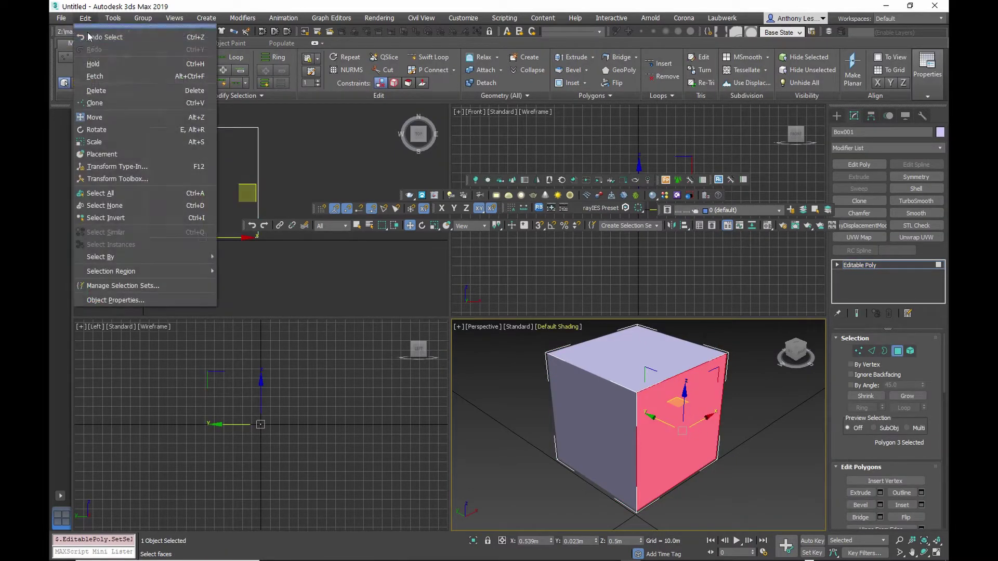
{"action": "left_click", "coordinate": [104, 217]}
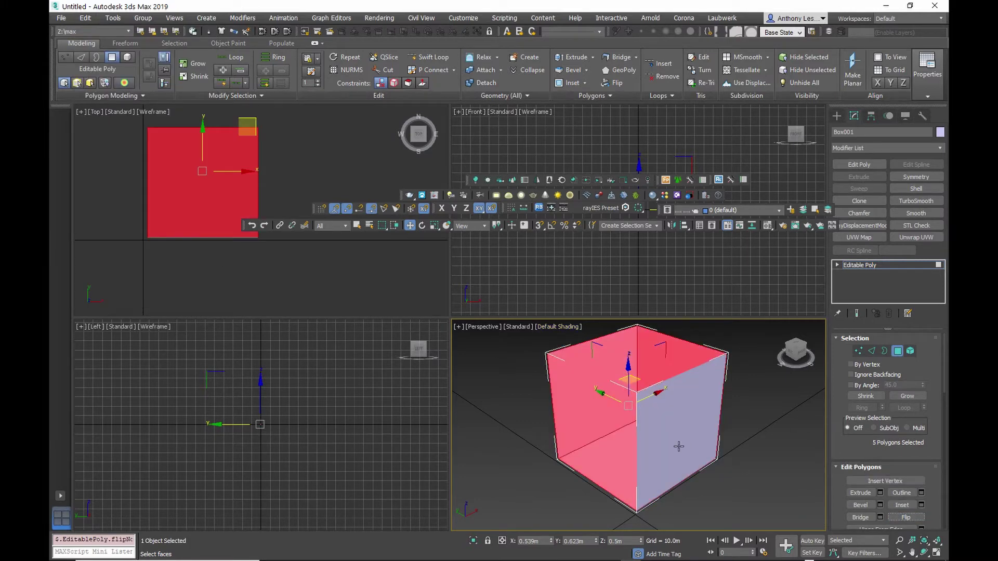
Detach the front polygon from the box and attach it back as a separate element.
{"action": "left_click", "coordinate": [718, 448]}
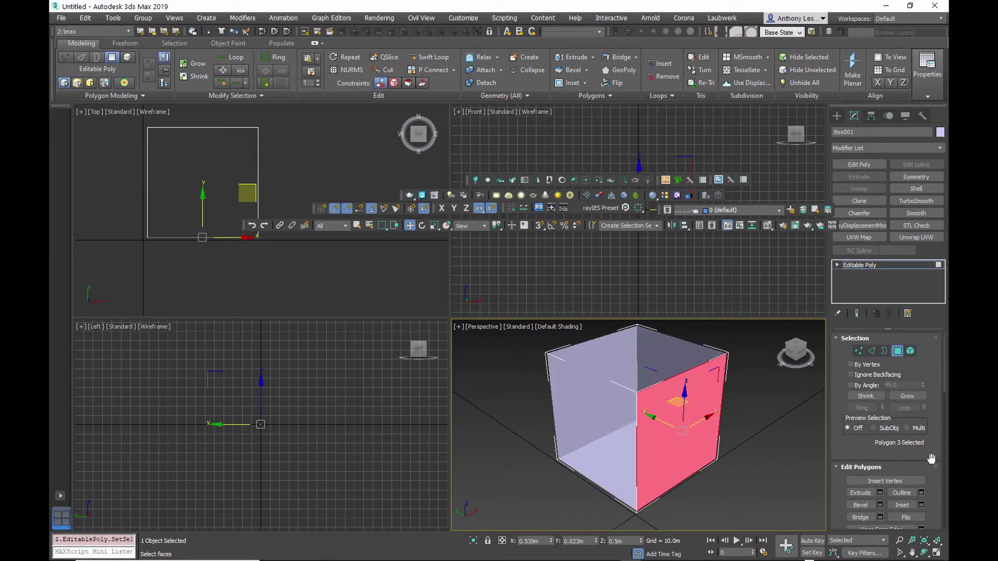
{"action": "left_click_drag", "start_coordinate": [929, 458], "coordinate": [925, 257]}
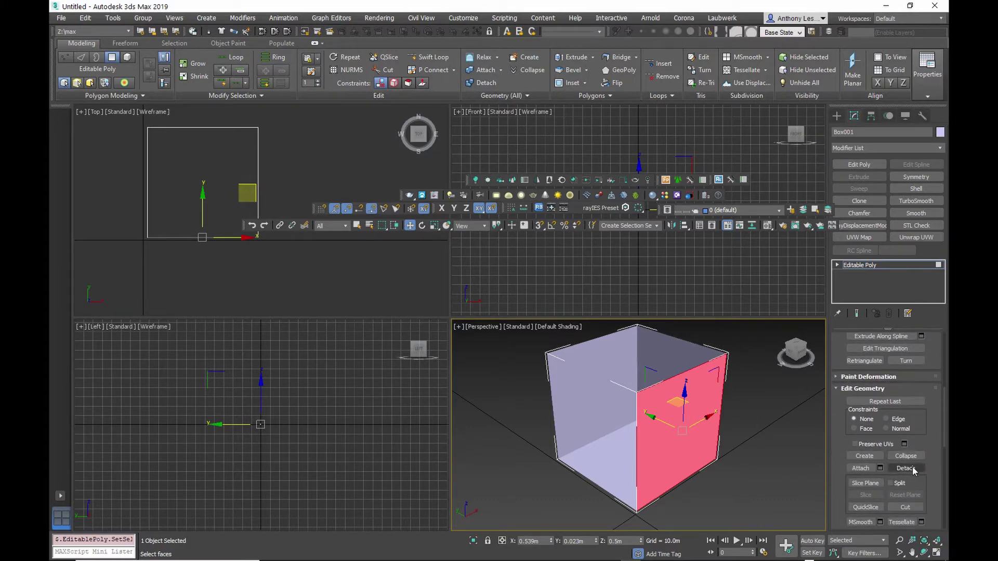
{"action": "left_click", "coordinate": [905, 468]}
{"action": "left_click", "coordinate": [533, 291]}
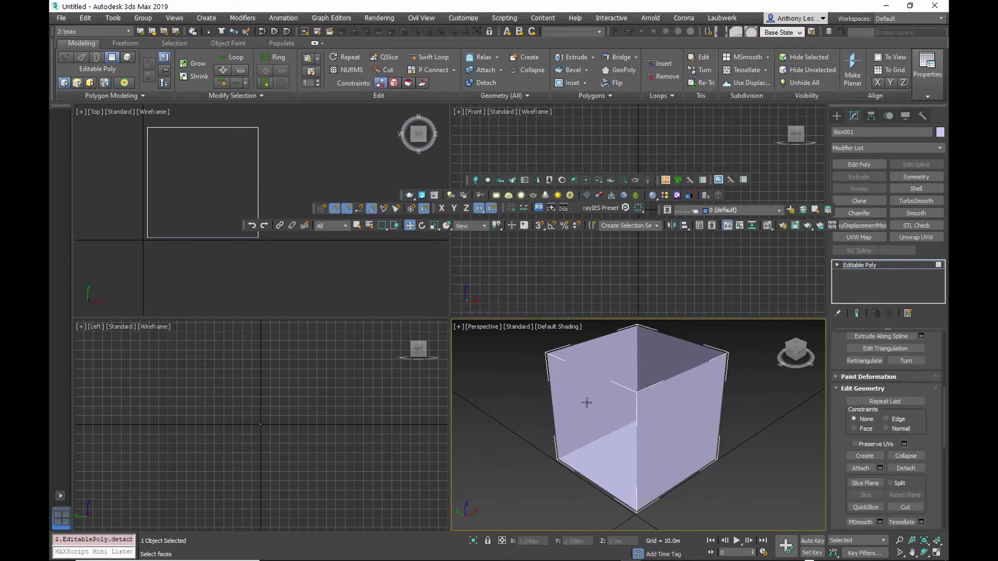
{"action": "left_click", "coordinate": [861, 468]}
{"action": "left_click", "coordinate": [679, 454]}
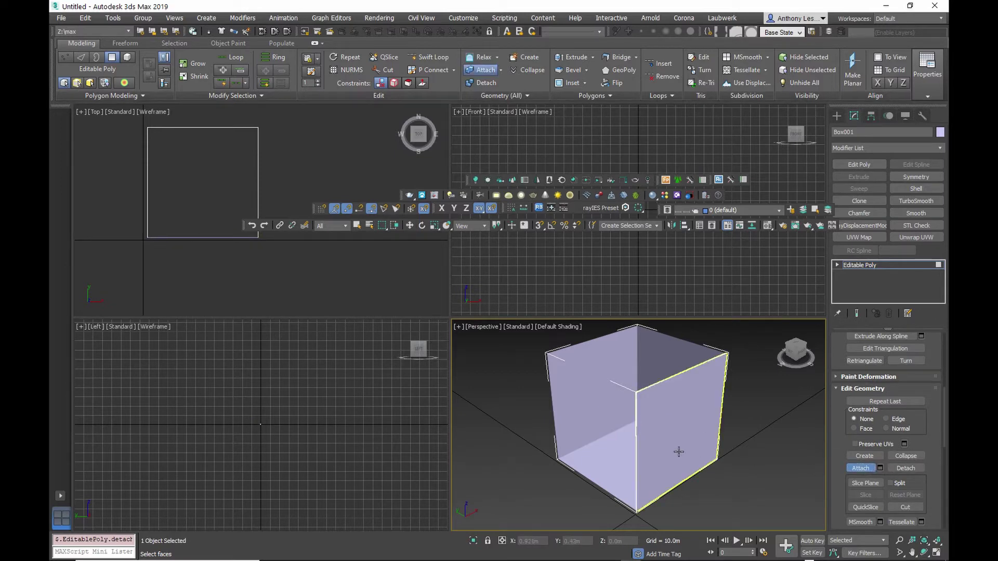
Clone the front polygon to an element inside the box, shifted inward along Y to about 0.45 m.
{"action": "key", "text": "w"}
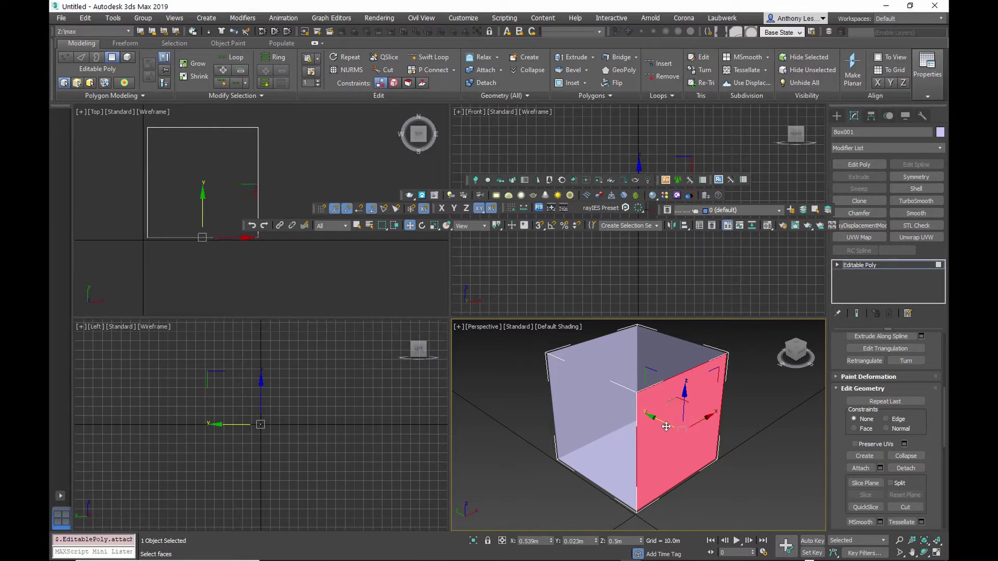
{"action": "left_click_drag", "start_coordinate": [661, 422], "coordinate": [624, 403]}
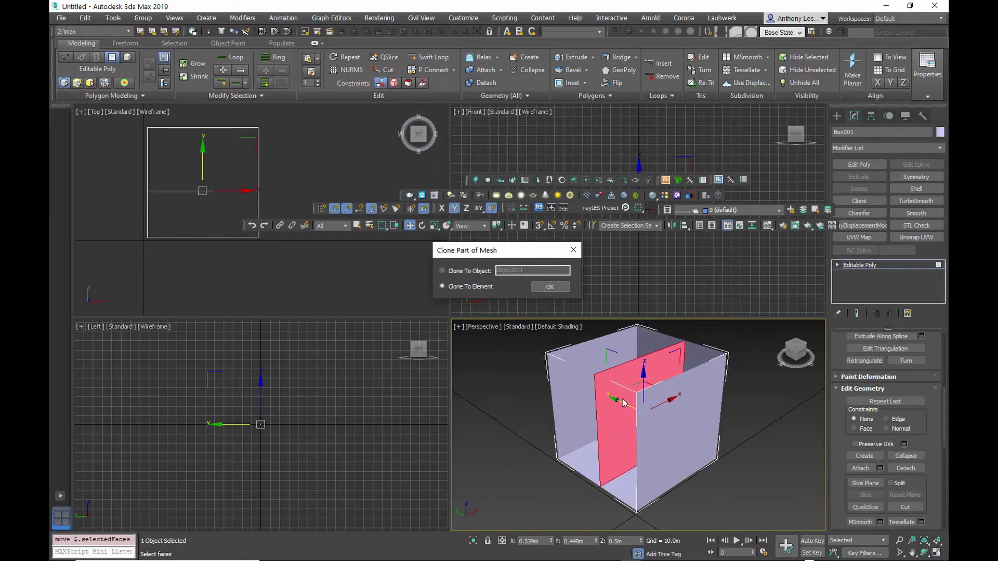
{"action": "left_click", "coordinate": [550, 288]}
{"action": "left_click", "coordinate": [734, 404]}
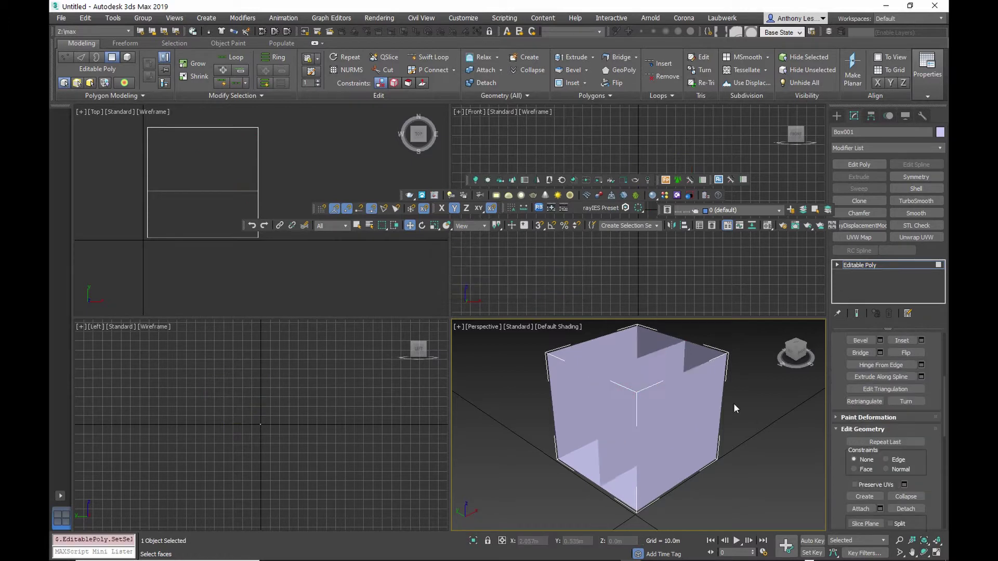
Apply a UVW Map modifier to the whole box and set its mapping type to Box.
{"action": "left_click", "coordinate": [863, 267]}
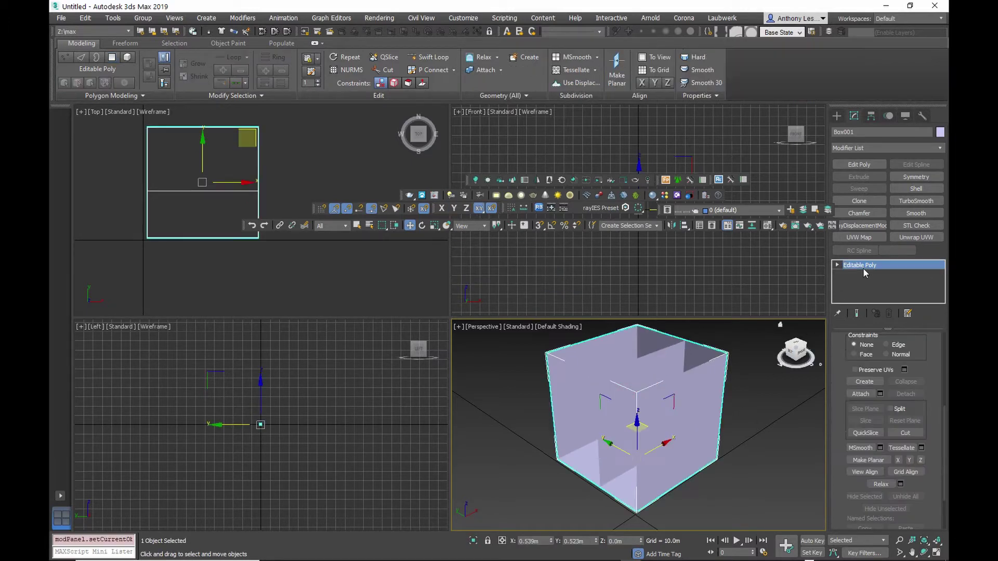
{"action": "left_click", "coordinate": [864, 238]}
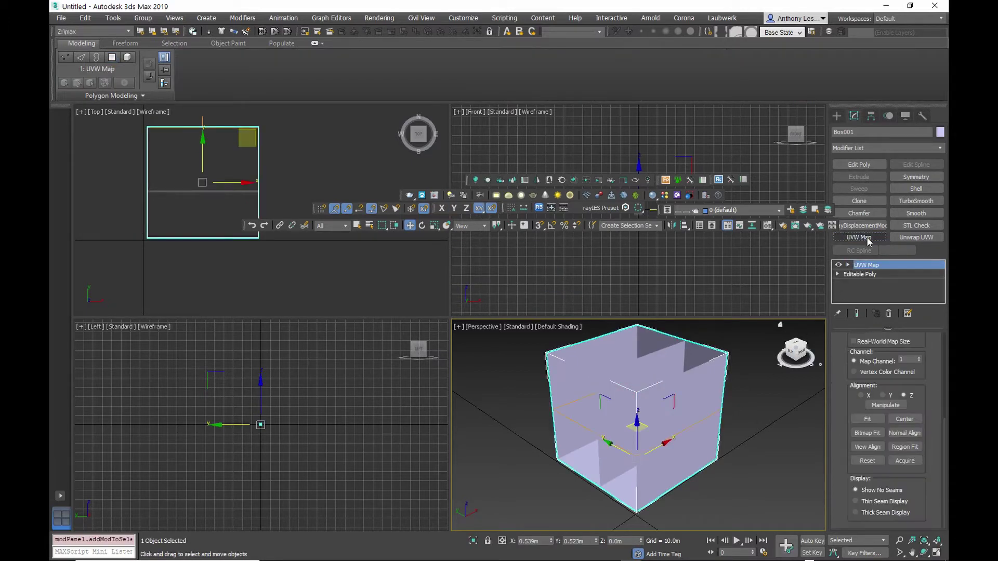
{"action": "scroll", "coordinate": [863, 403], "scroll_direction": "up", "scroll_amount": 5}
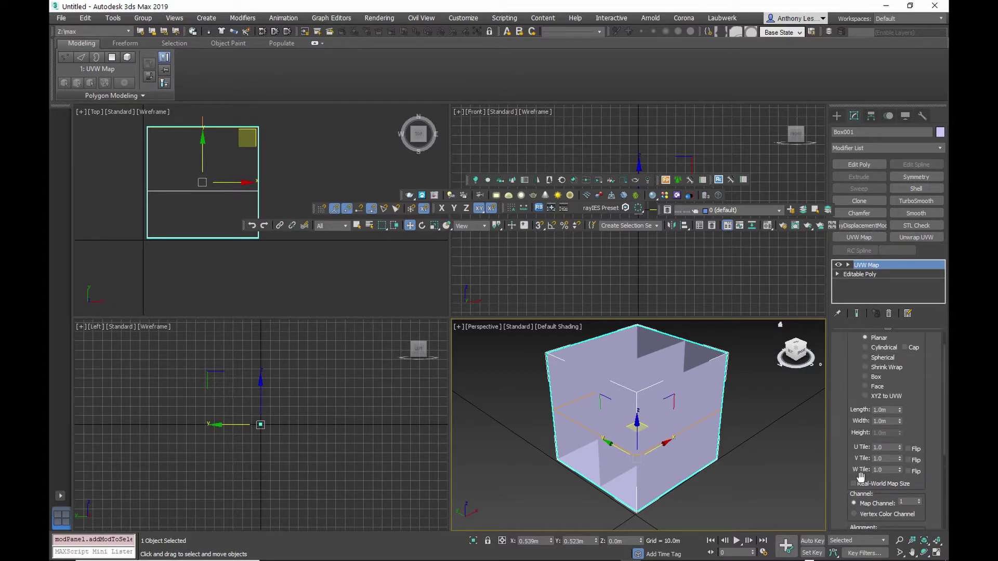
{"action": "left_click", "coordinate": [871, 378]}
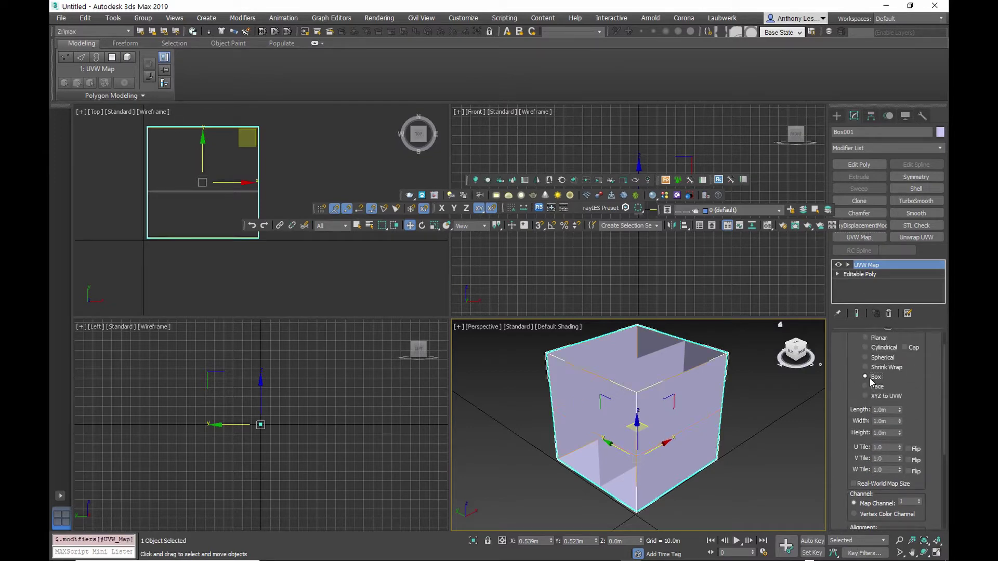
Set the UVW Map's length, width and height to 3 m each.
{"action": "left_click", "coordinate": [890, 410]}
{"action": "type", "text": "3"}
{"action": "key", "text": "Tab"}
{"action": "key", "text": "Tab"}
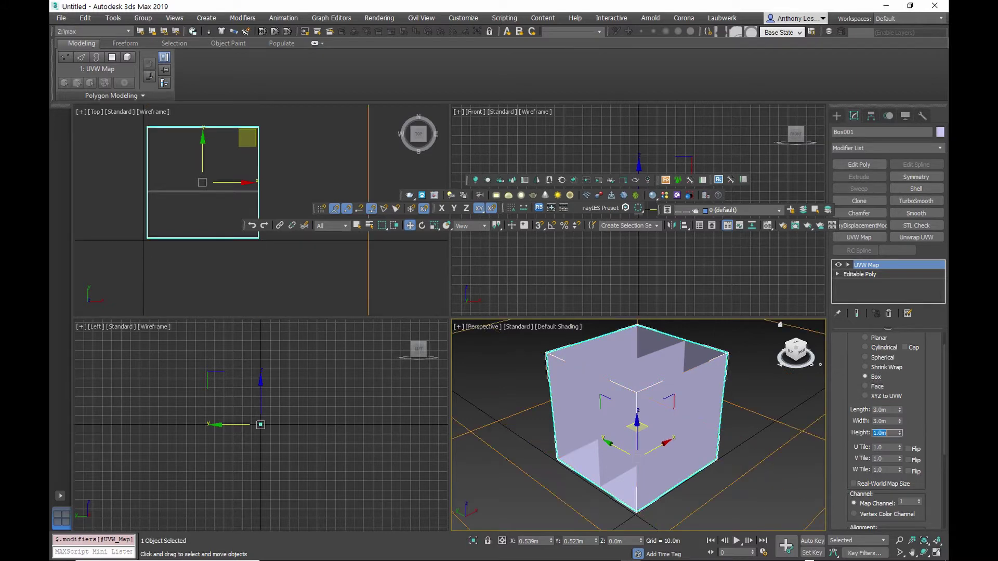
{"action": "key", "text": "Return"}
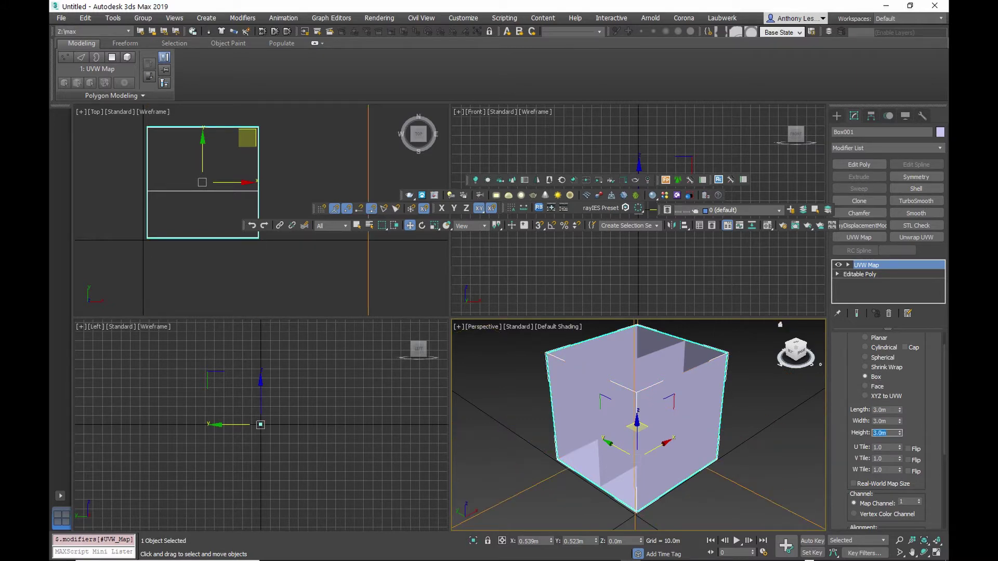
Convert the mapped box to an Editable Poly and apply an Unwrap UVW modifier to it.
{"action": "right_click", "coordinate": [692, 440]}
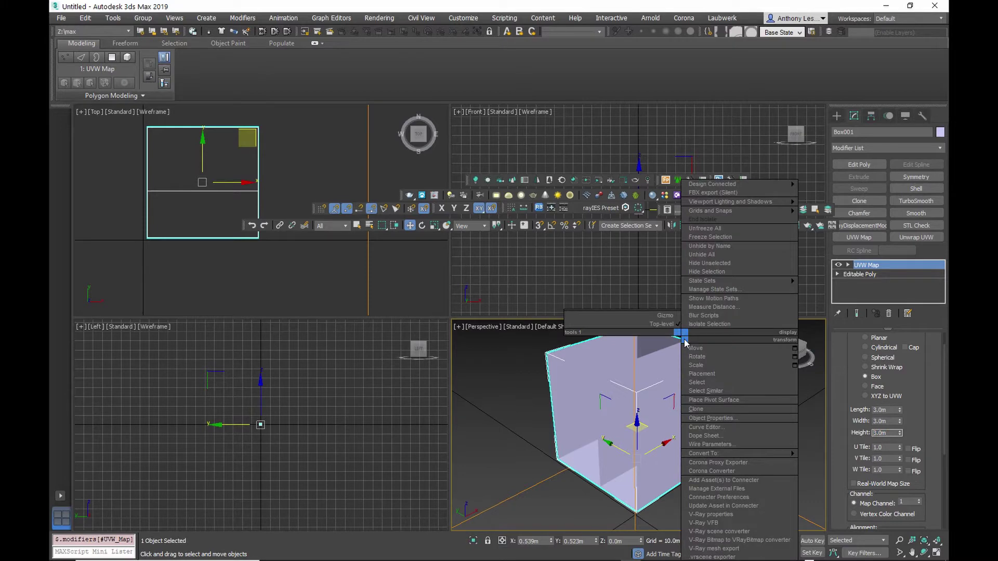
{"action": "mouse_move", "coordinate": [733, 454]}
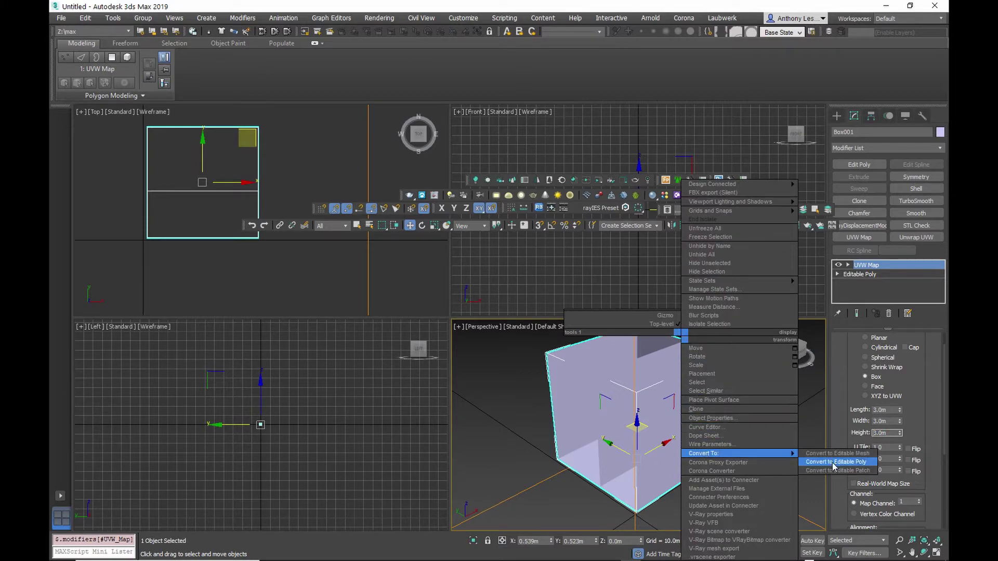
{"action": "left_click", "coordinate": [837, 462]}
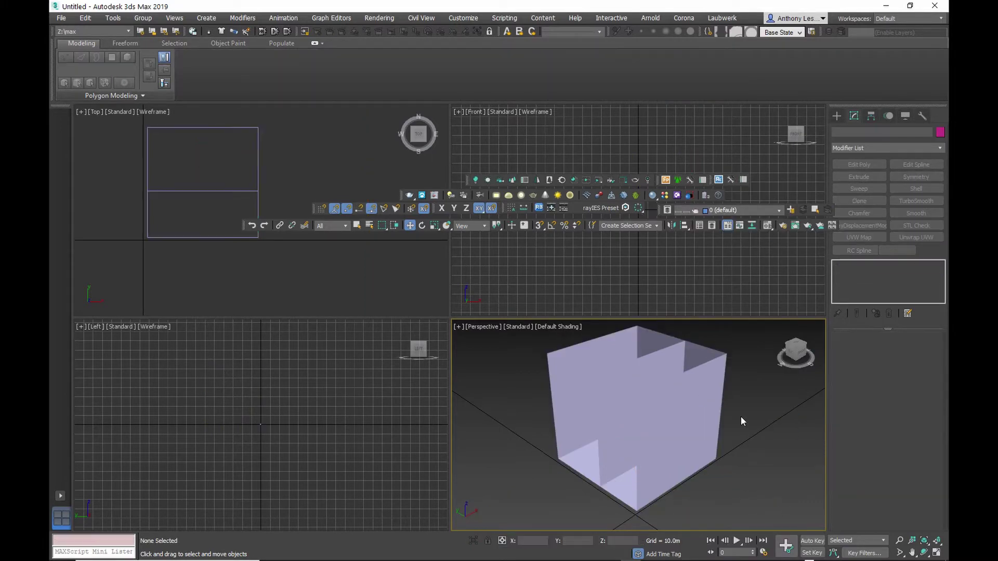
{"action": "left_click", "coordinate": [919, 237]}
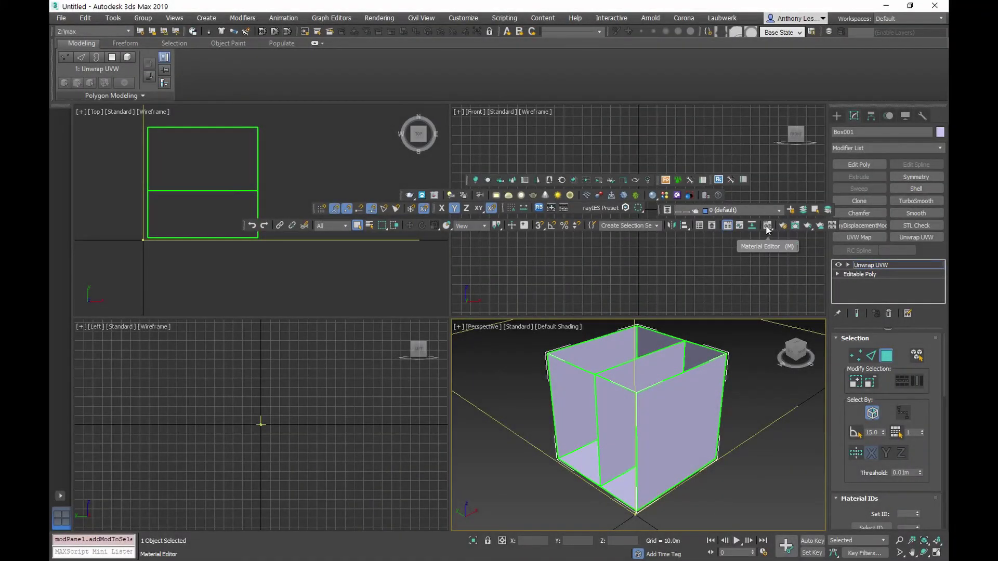
Open the Material Editor and change Material #1 to the Standard material type.
{"action": "left_click", "coordinate": [768, 226]}
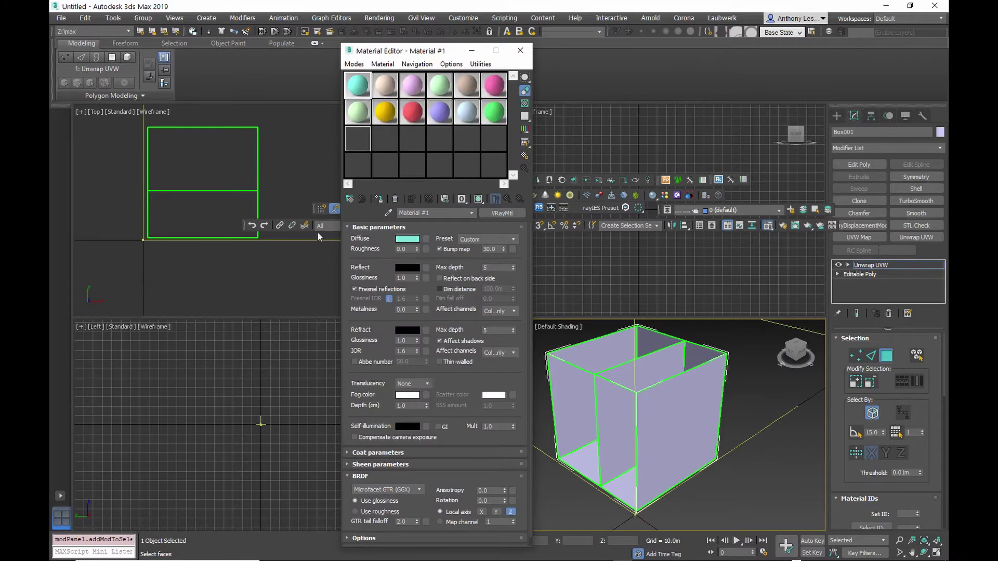
{"action": "left_click", "coordinate": [494, 214]}
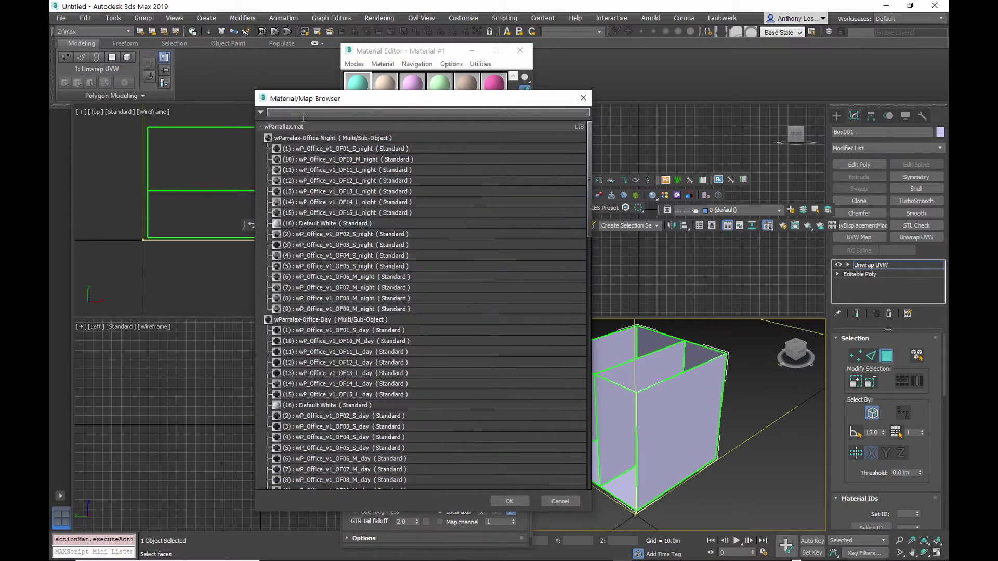
{"action": "type", "text": "Sta"}
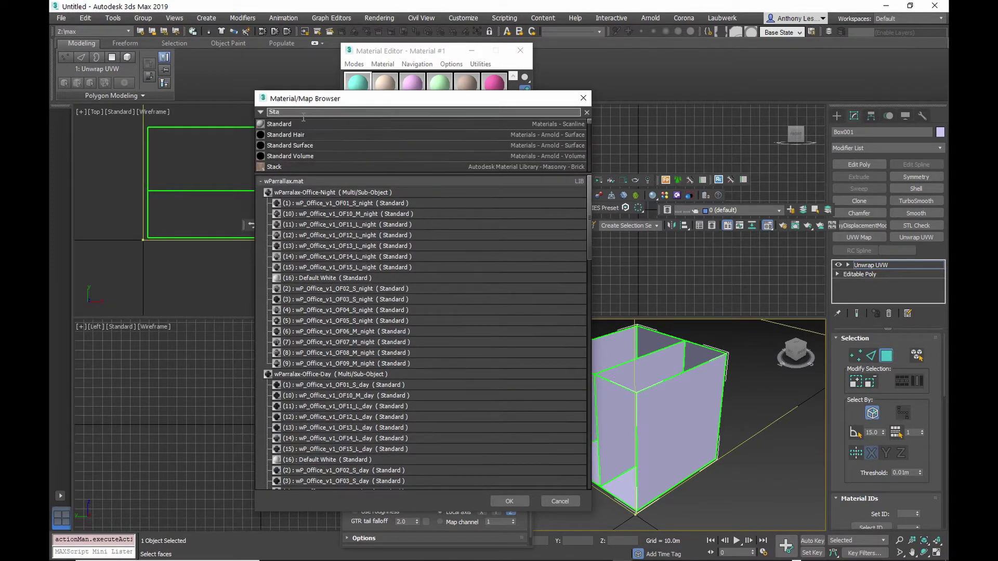
{"action": "type", "text": "n"}
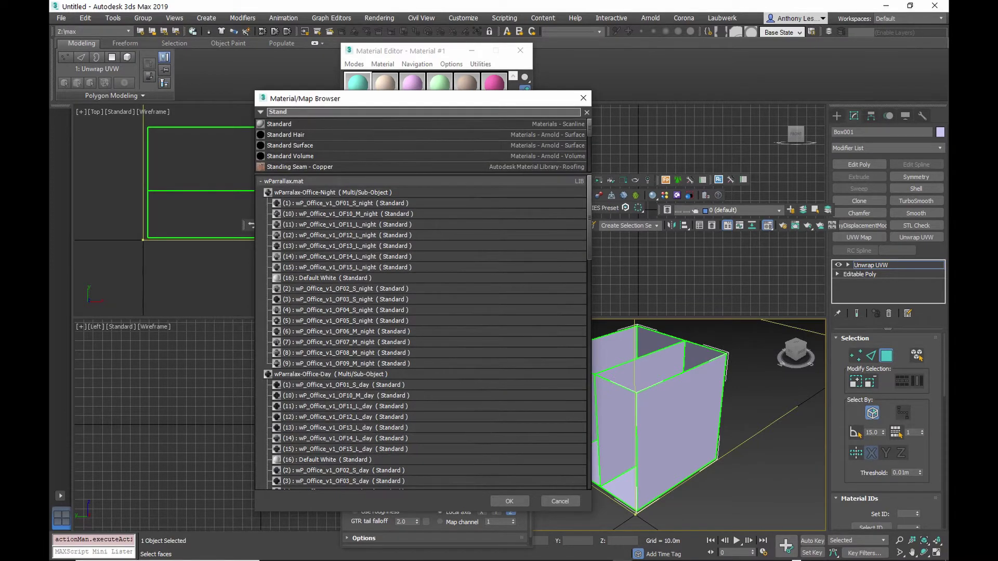
{"action": "type", "text": "d"}
{"action": "double_click", "coordinate": [321, 124]}
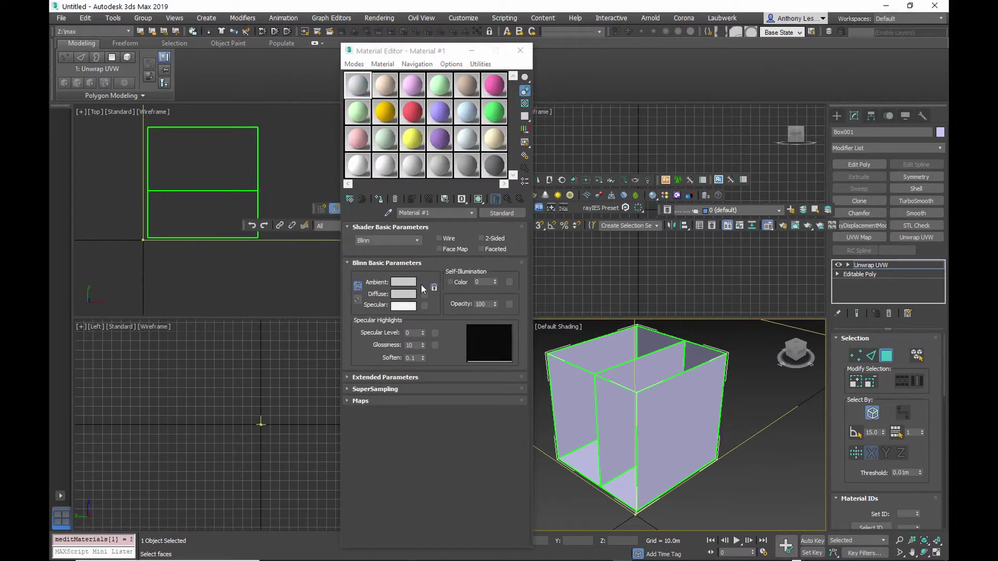
Load the bitmap wP_Retail_v1_R02_L_night_3k.png from the RETAIL 3K folder as the material's diffuse map.
{"action": "left_click", "coordinate": [424, 294]}
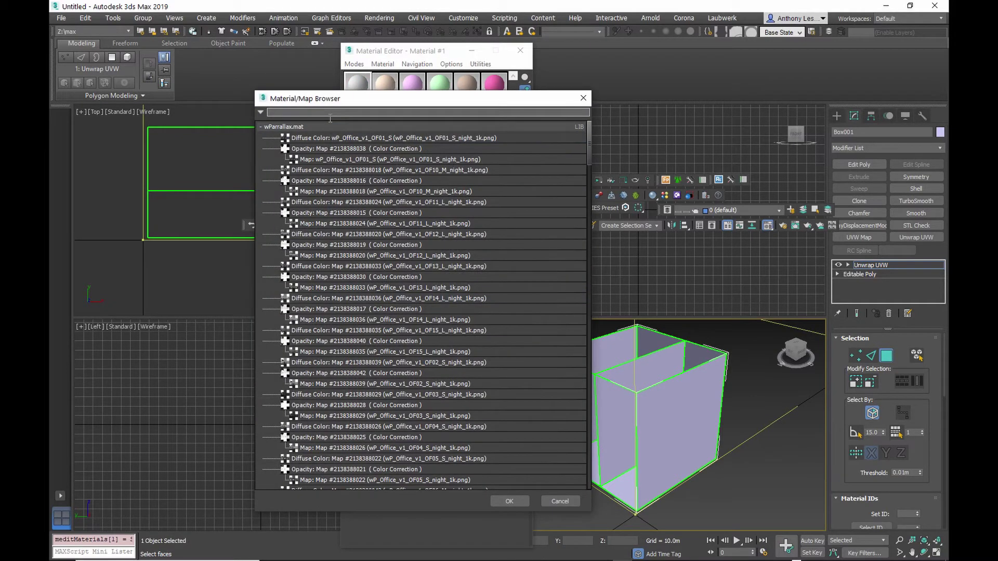
{"action": "type", "text": "bitm"}
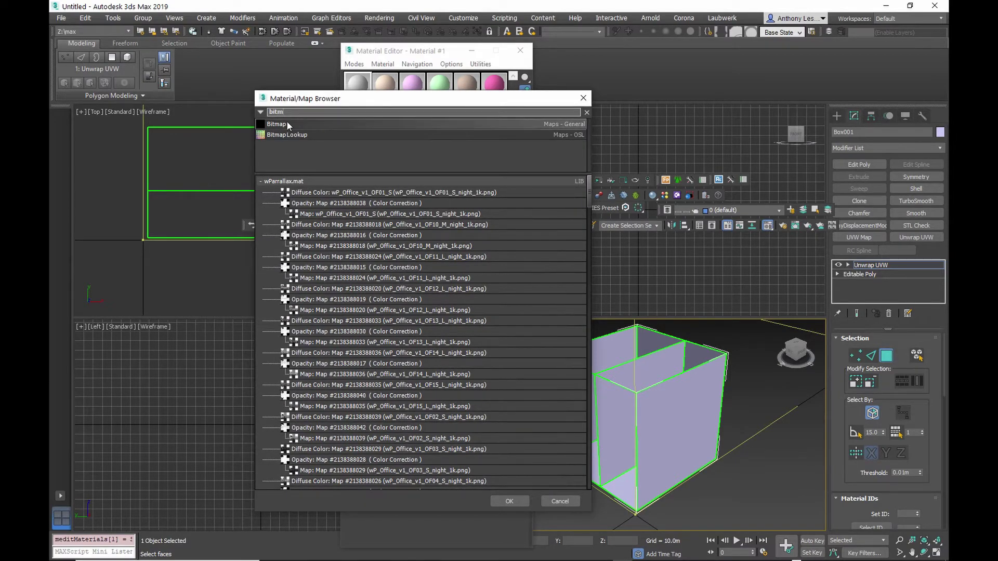
{"action": "double_click", "coordinate": [286, 123]}
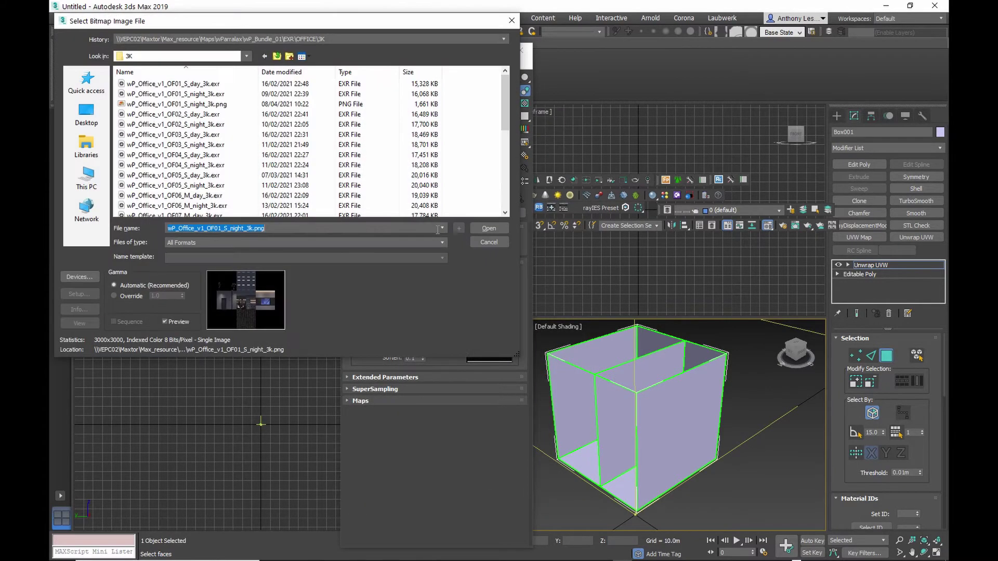
{"action": "left_click", "coordinate": [198, 104]}
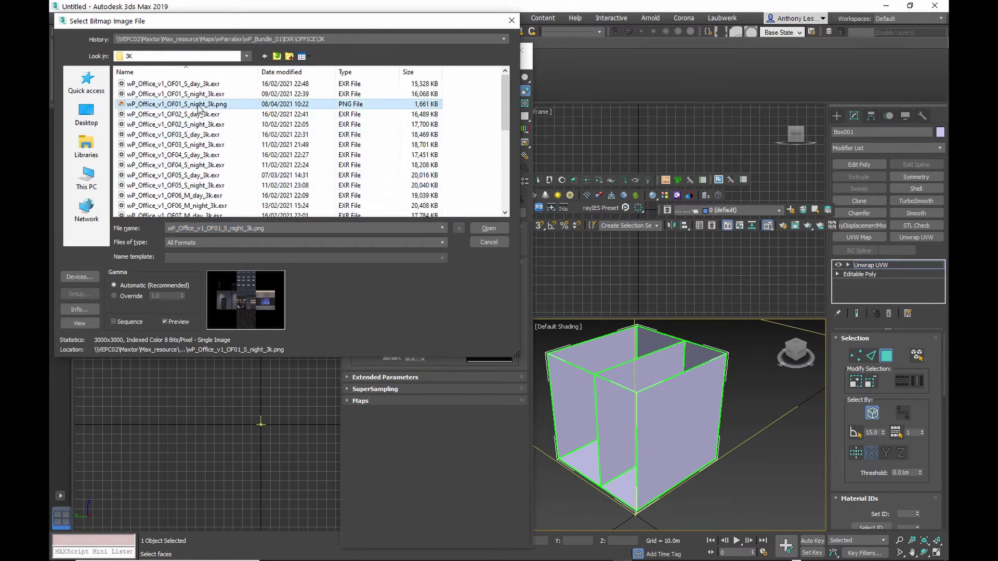
{"action": "left_click", "coordinate": [278, 57]}
{"action": "left_click", "coordinate": [276, 58]}
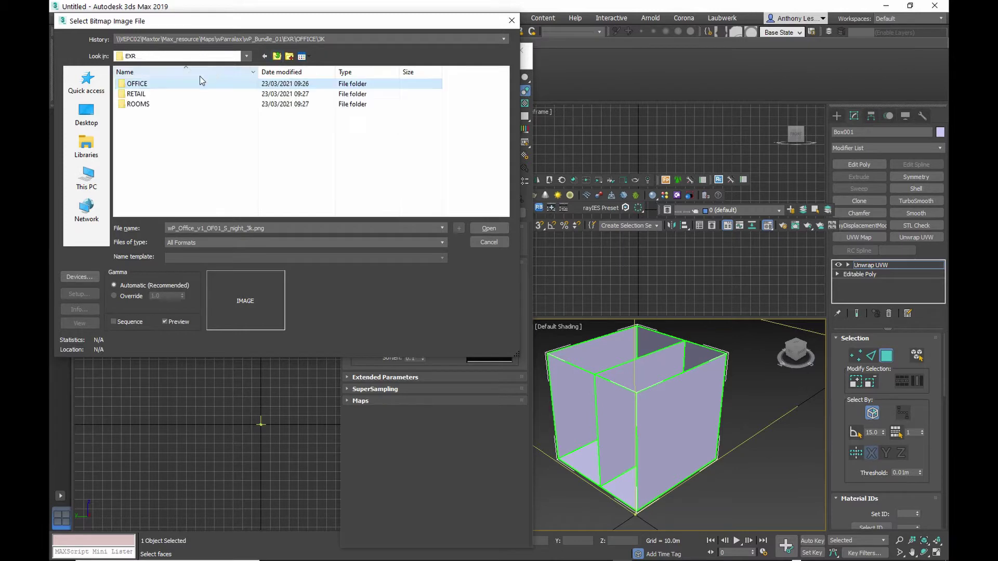
{"action": "double_click", "coordinate": [151, 94]}
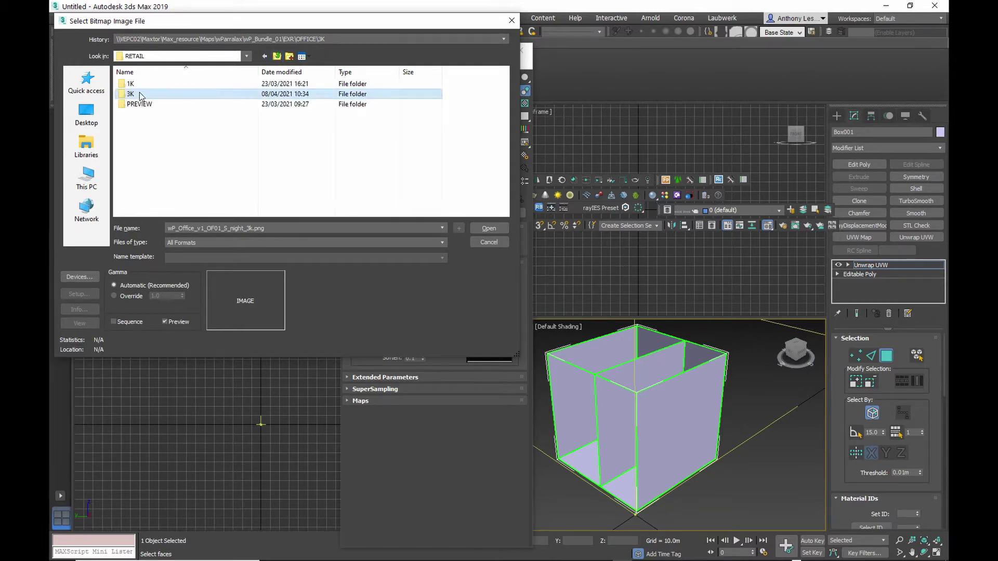
{"action": "double_click", "coordinate": [141, 95]}
{"action": "left_click", "coordinate": [194, 125]}
{"action": "left_click", "coordinate": [488, 228]}
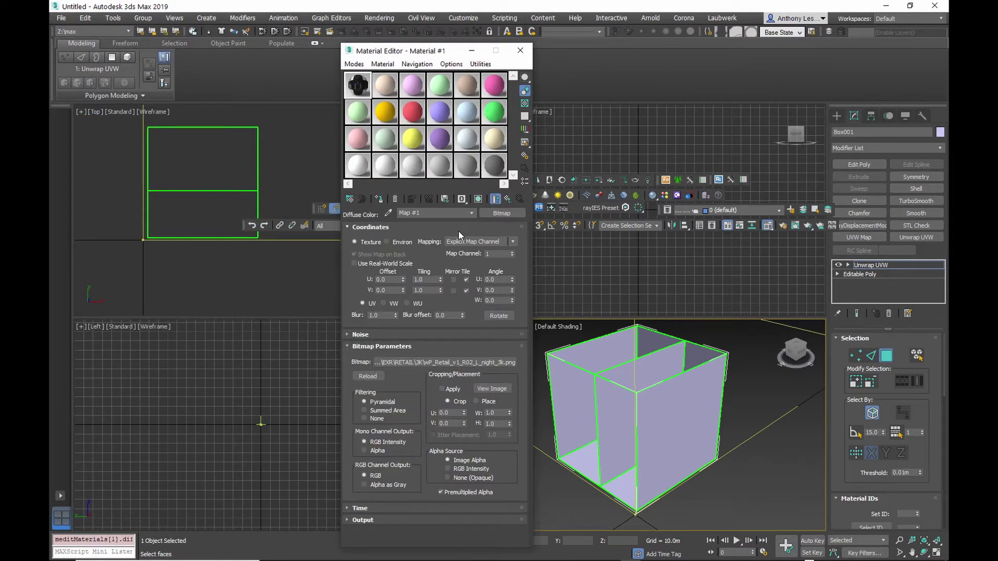
Duplicate the material's diffuse bitmap into the Opacity map slot using the Copy method.
{"action": "left_click", "coordinate": [507, 198]}
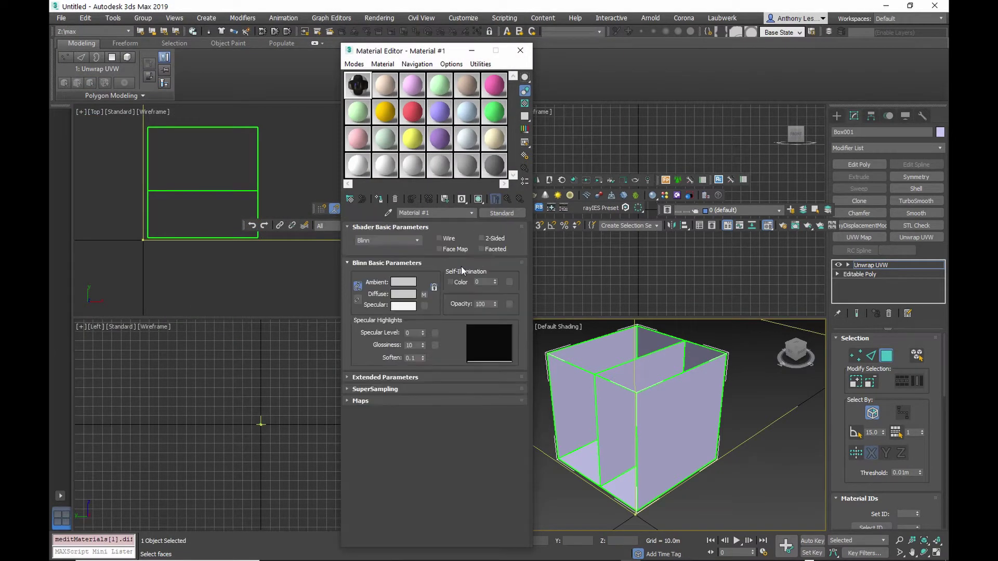
{"action": "left_click", "coordinate": [399, 401]}
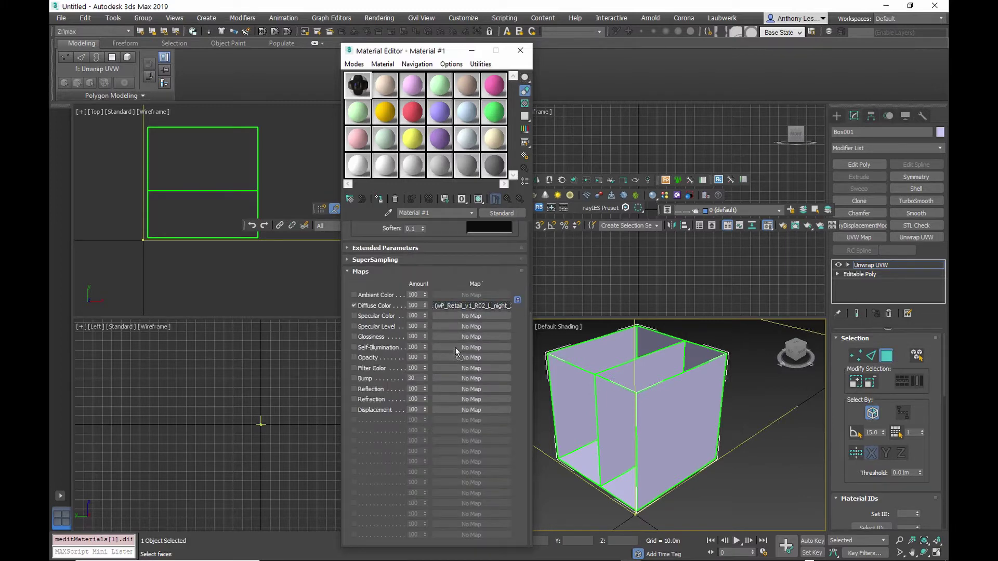
{"action": "left_click_drag", "start_coordinate": [454, 355], "coordinate": [453, 355]}
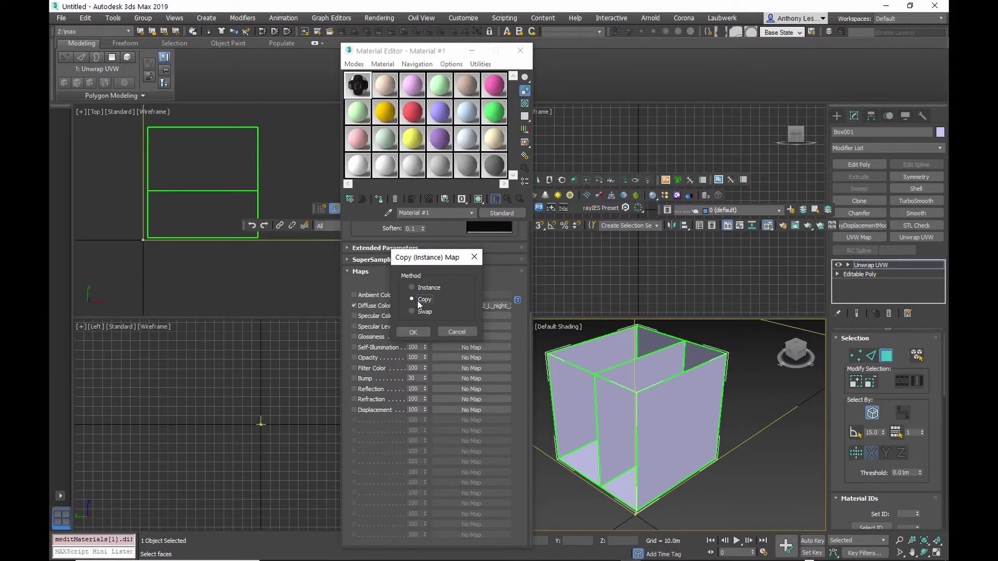
{"action": "left_click", "coordinate": [414, 332]}
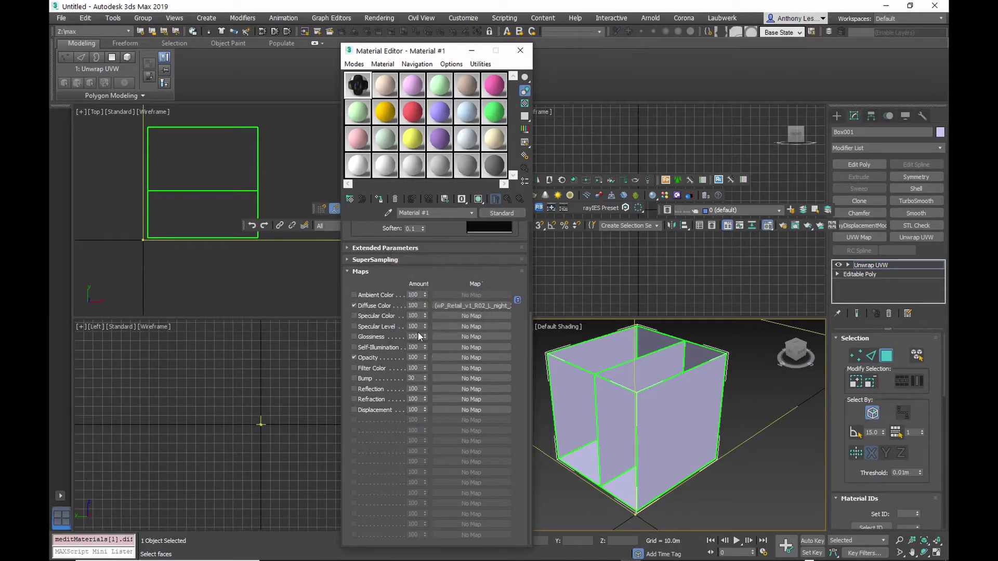
Wrap the opacity bitmap in a Color Correction map, keeping the old map as a sub-map.
{"action": "left_click", "coordinate": [449, 358]}
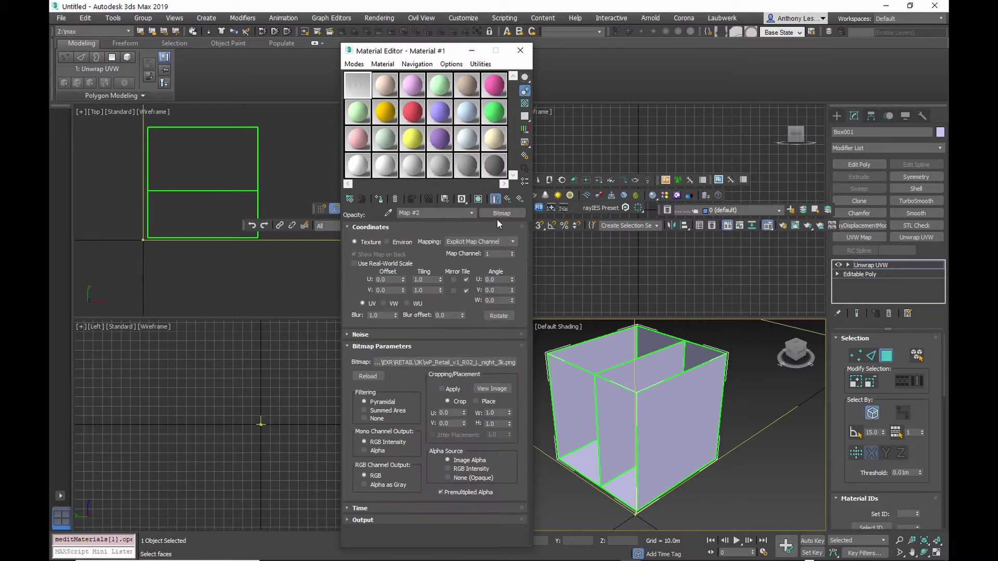
{"action": "left_click", "coordinate": [498, 216]}
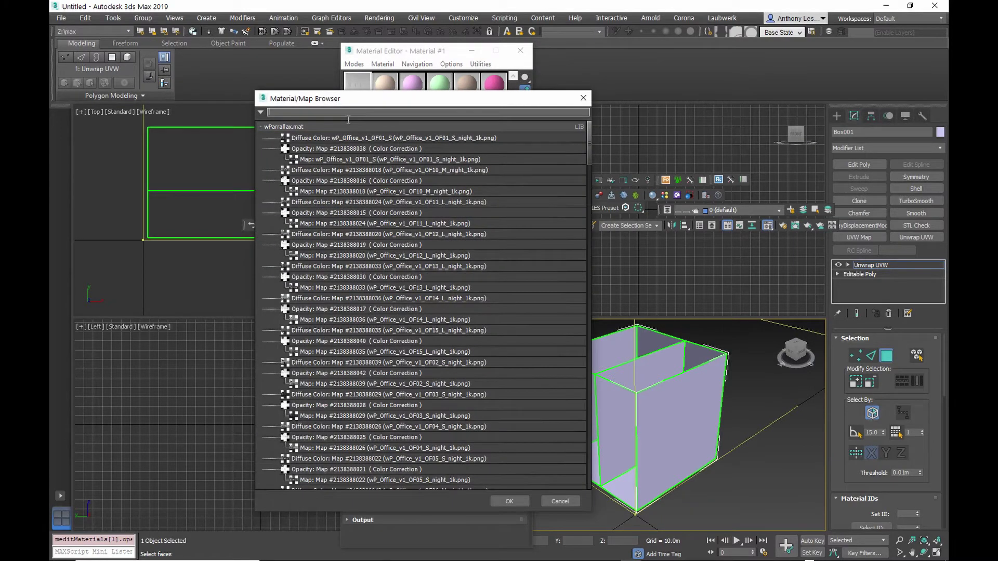
{"action": "type", "text": "colo"}
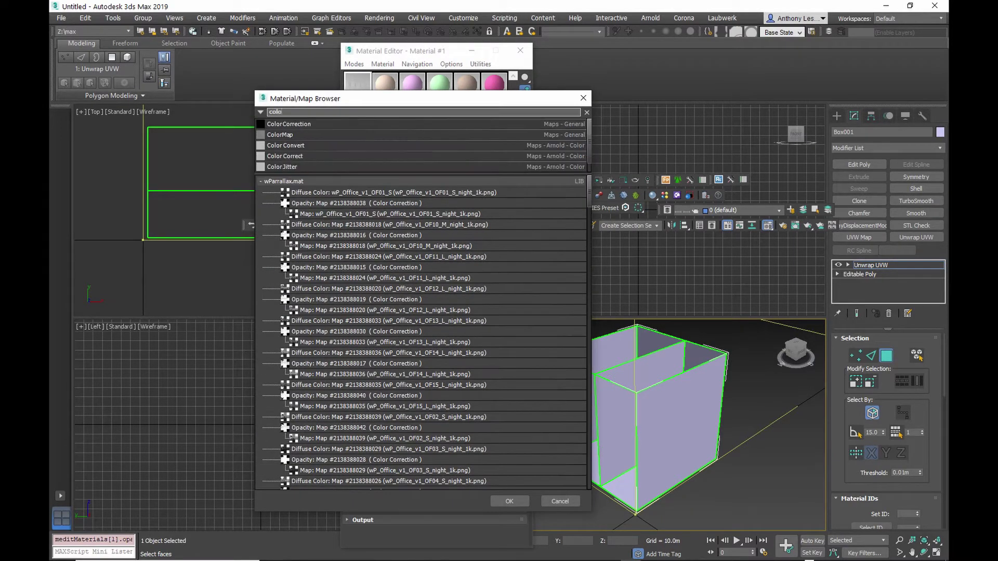
{"action": "double_click", "coordinate": [354, 124]}
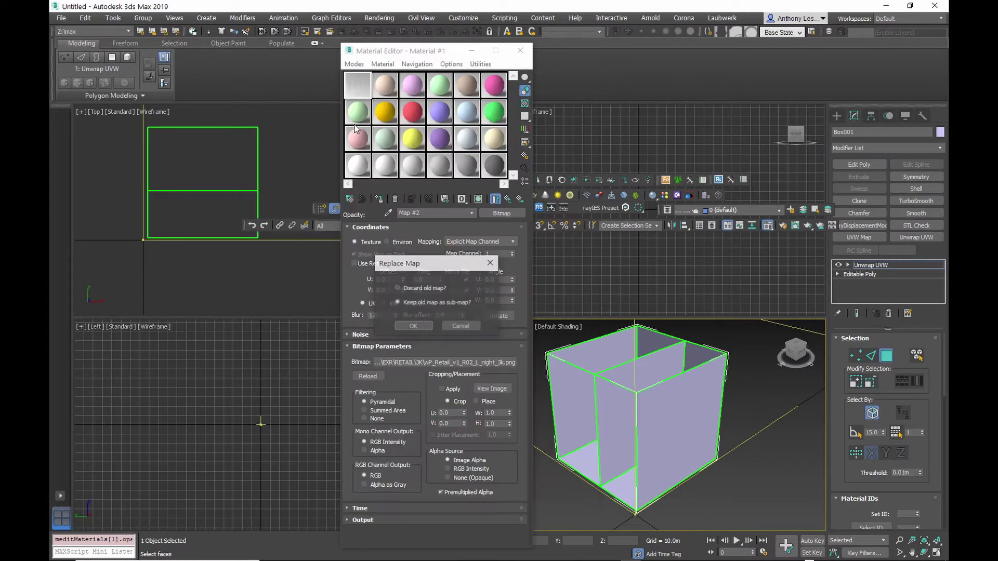
{"action": "left_click", "coordinate": [414, 326]}
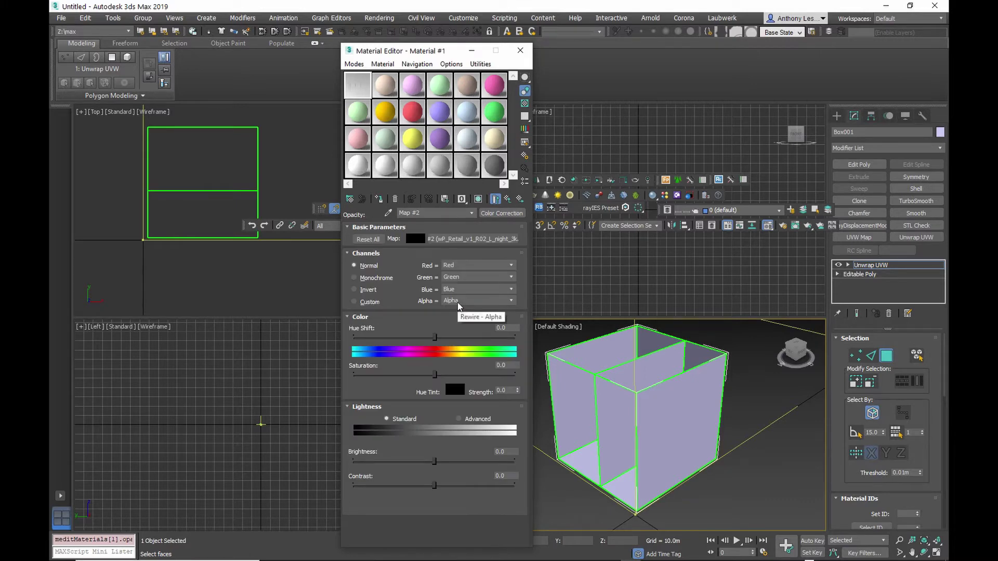
Invert the Color Correction channels and set its source bitmap's RGB channel output to Alpha as Gray.
{"action": "left_click", "coordinate": [376, 291]}
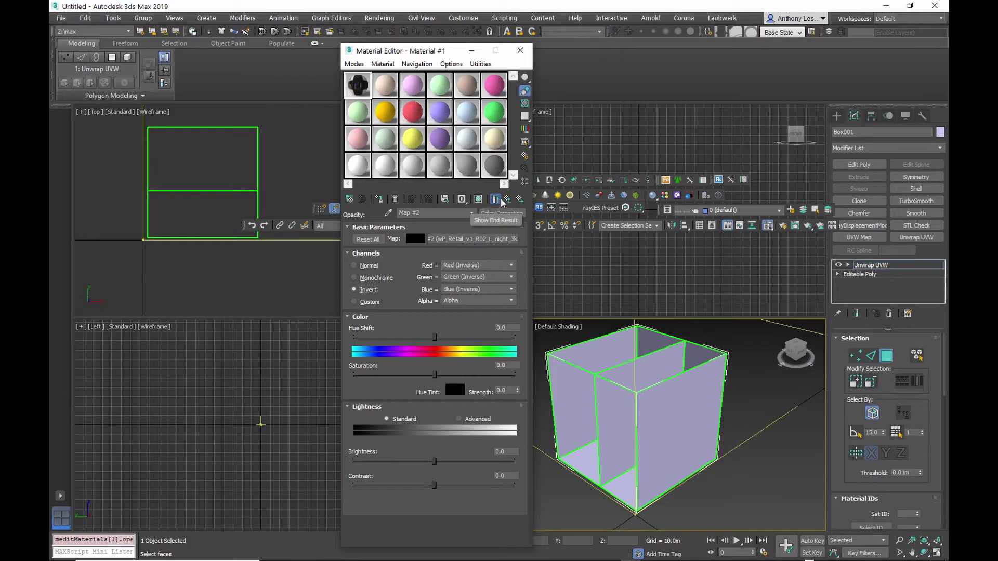
{"action": "left_click", "coordinate": [479, 239]}
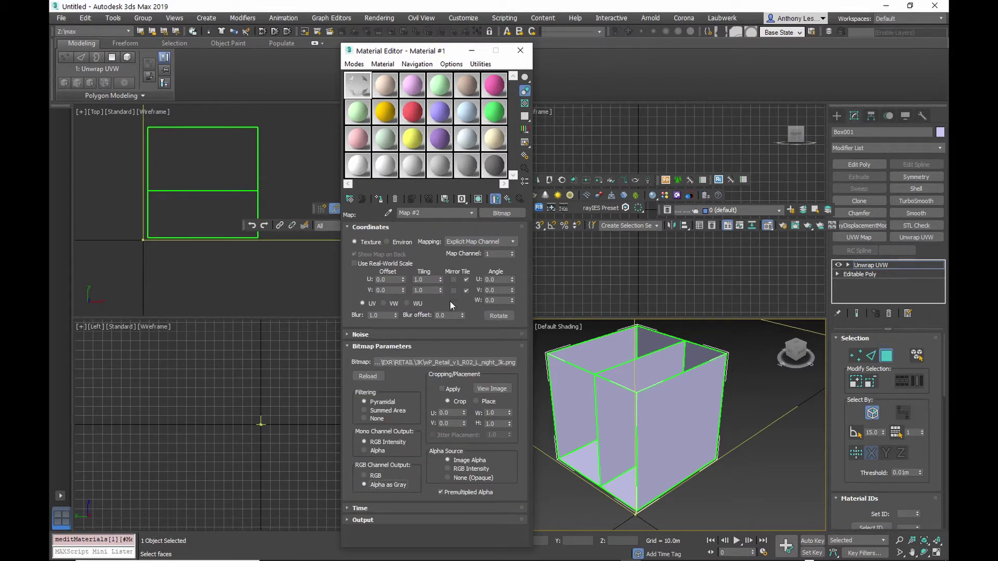
{"action": "left_click", "coordinate": [507, 201]}
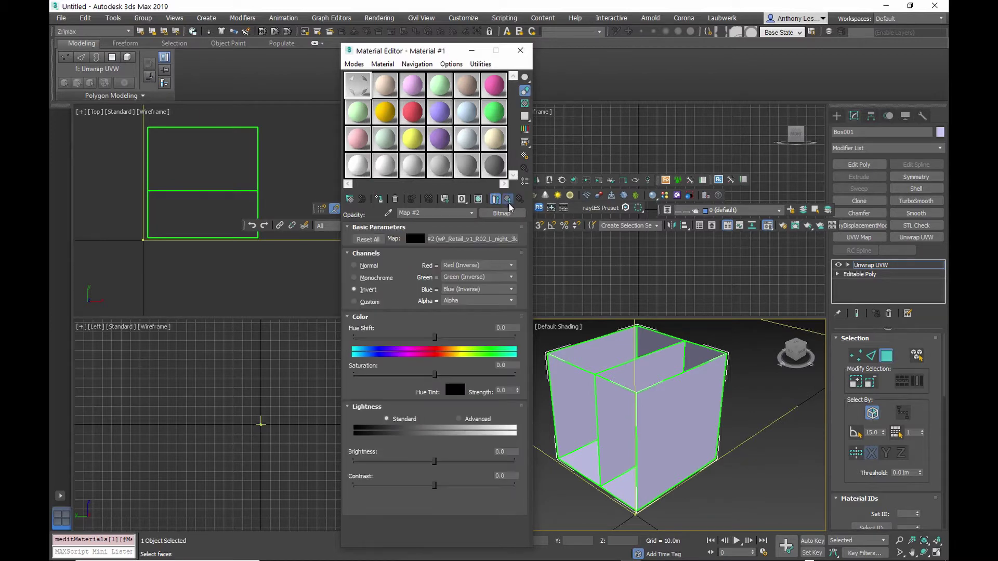
Try the Color Correction's alpha channel as Alpha (Inverse) and restore all its channels to Normal.
{"action": "left_click", "coordinate": [468, 302]}
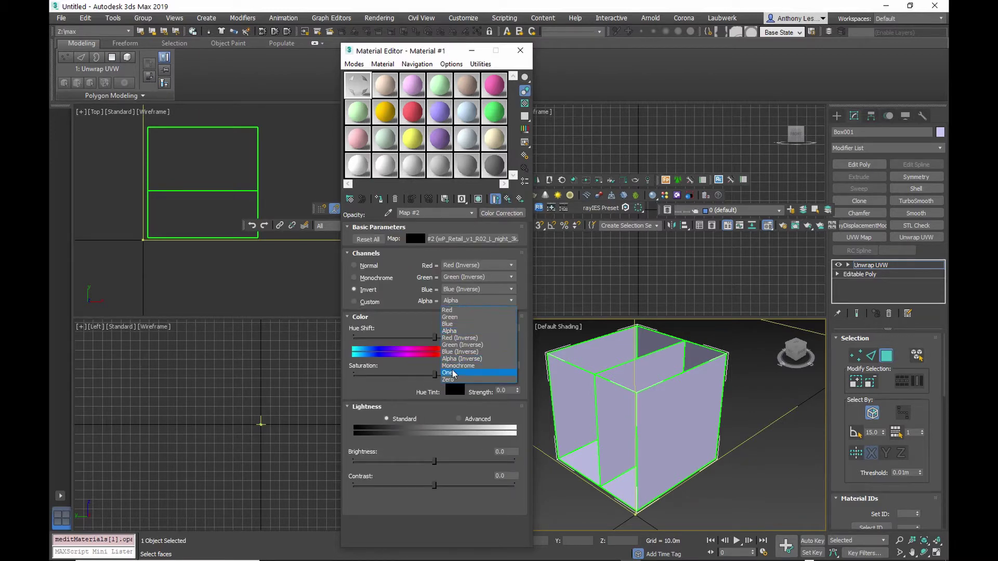
{"action": "left_click", "coordinate": [453, 359]}
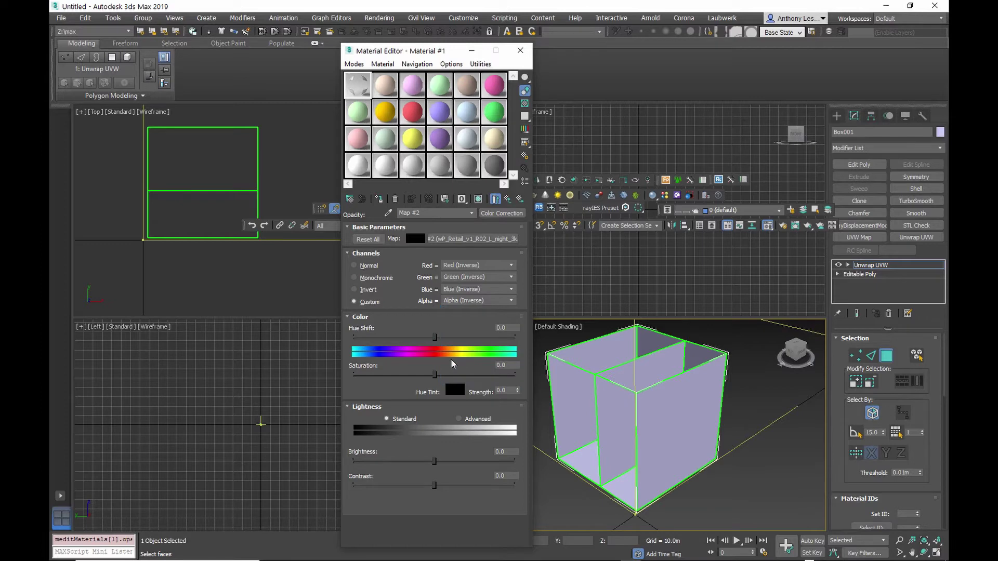
{"action": "left_click", "coordinate": [368, 266]}
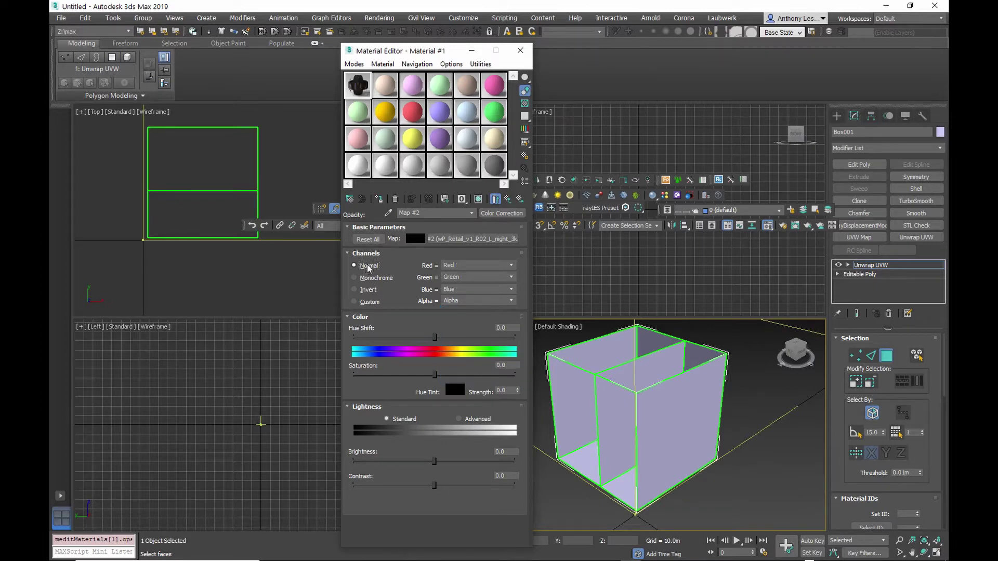
Examine the material in an enlarged sample preview, shrunk and placed beside the map settings.
{"action": "double_click", "coordinate": [359, 85]}
{"action": "left_click_drag", "start_coordinate": [926, 69], "coordinate": [648, 66]}
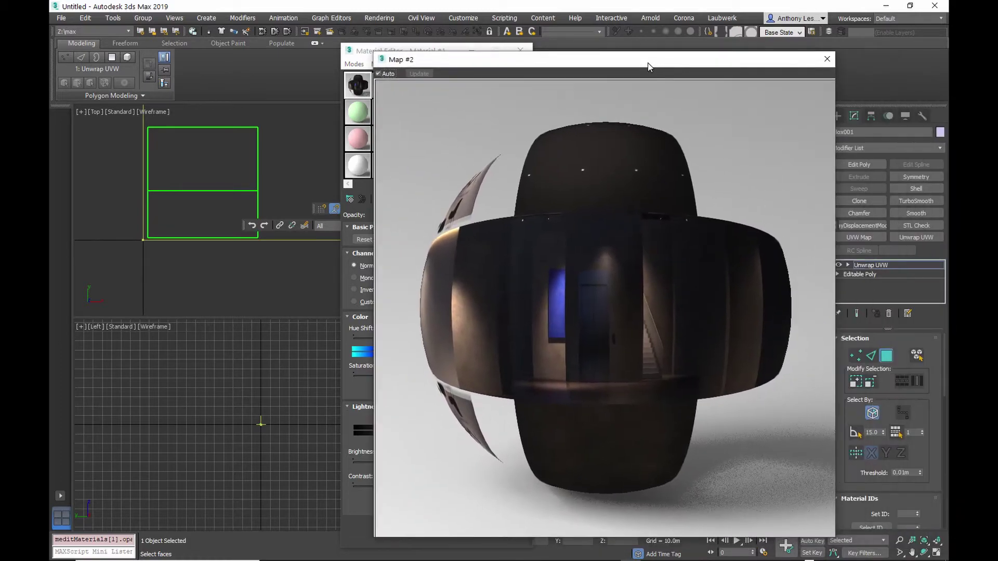
{"action": "left_click_drag", "start_coordinate": [376, 53], "coordinate": [513, 264]}
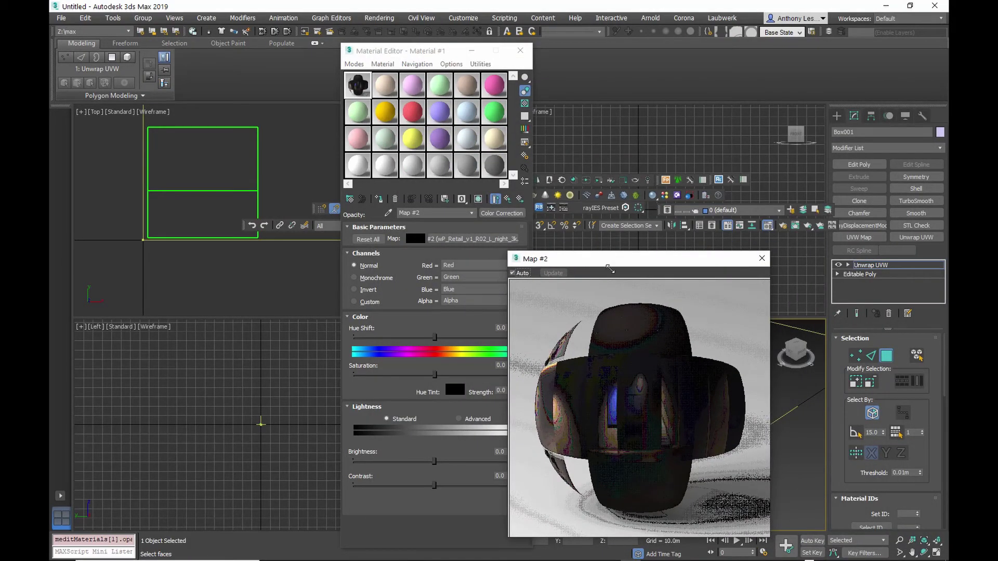
Assign the finished material to the room box and display it shaded with its maps in the viewport.
{"action": "left_click_drag", "start_coordinate": [621, 265], "coordinate": [216, 210]}
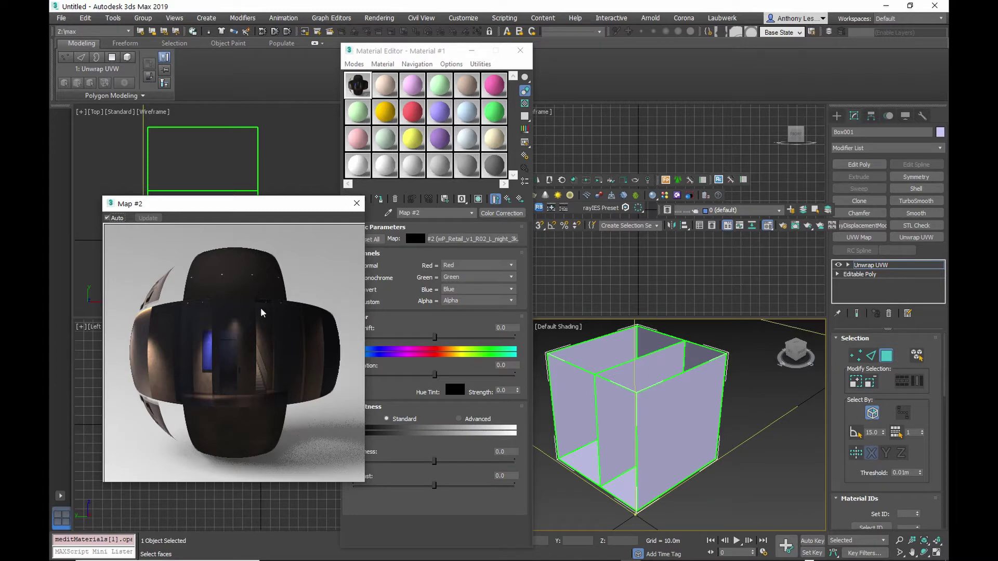
{"action": "left_click", "coordinate": [357, 203]}
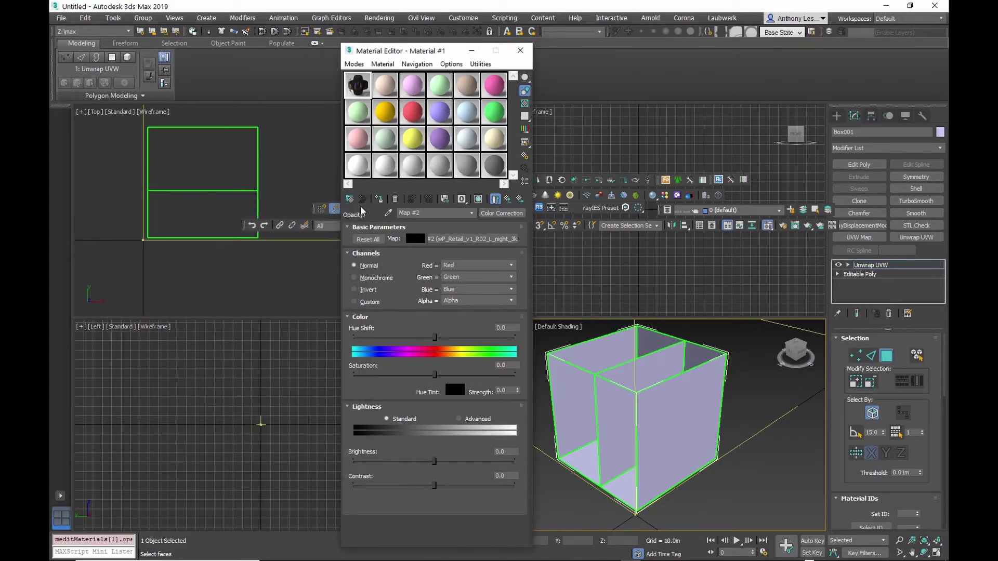
{"action": "left_click_drag", "start_coordinate": [362, 96], "coordinate": [620, 406]}
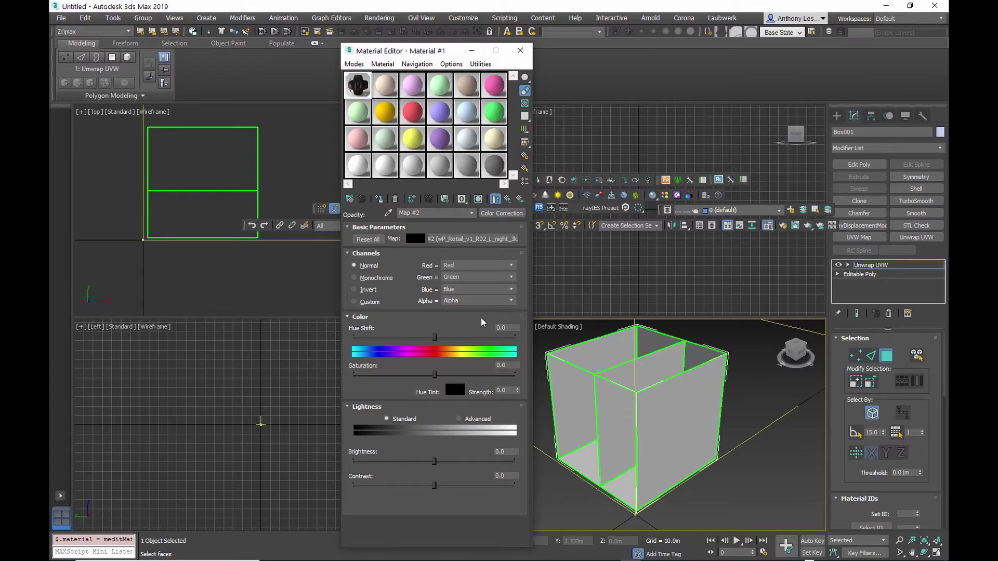
{"action": "left_click", "coordinate": [495, 199]}
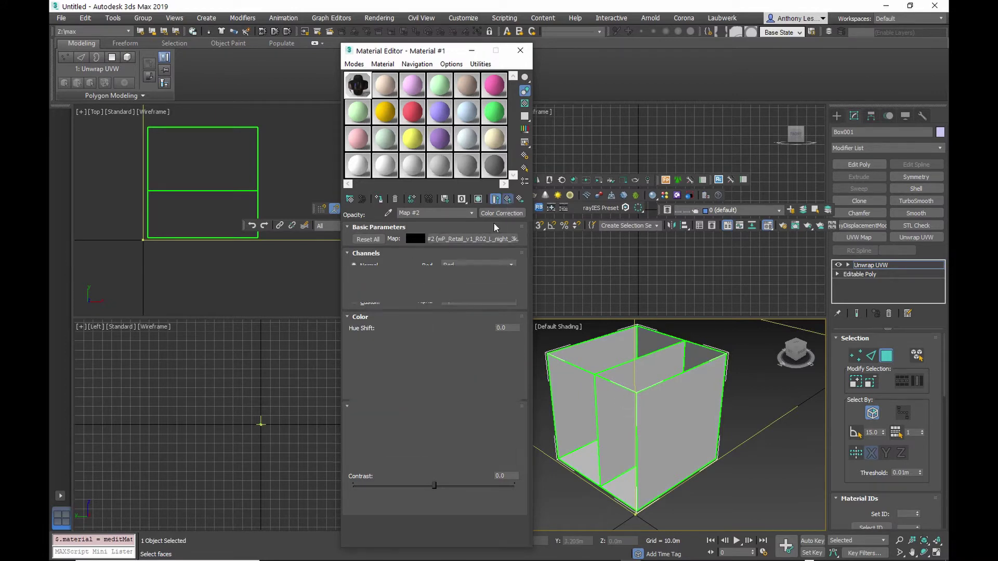
{"action": "left_click", "coordinate": [479, 201]}
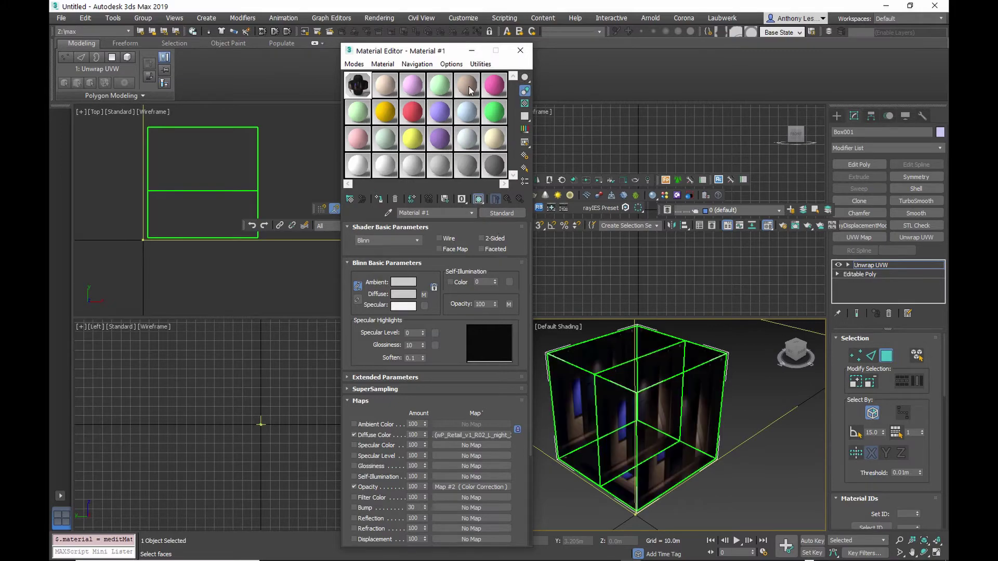
{"action": "left_click", "coordinate": [517, 52]}
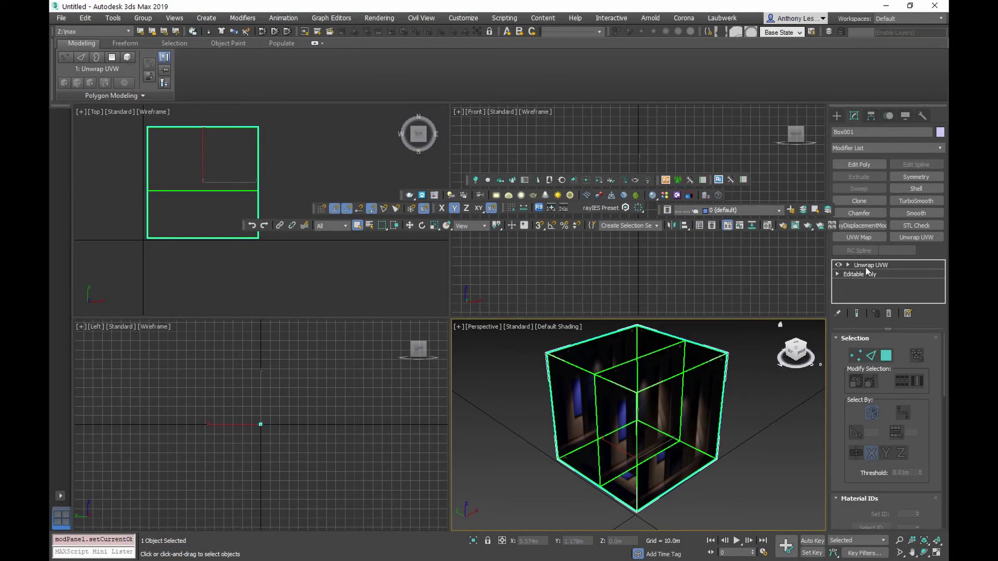
Open the UV Editor of the box's Unwrap UVW modifier.
{"action": "left_click", "coordinate": [866, 266]}
{"action": "scroll", "coordinate": [841, 462], "scroll_direction": "down", "scroll_amount": 3}
{"action": "scroll", "coordinate": [841, 467], "scroll_direction": "down", "scroll_amount": 10}
{"action": "scroll", "coordinate": [840, 467], "scroll_direction": "down", "scroll_amount": 5}
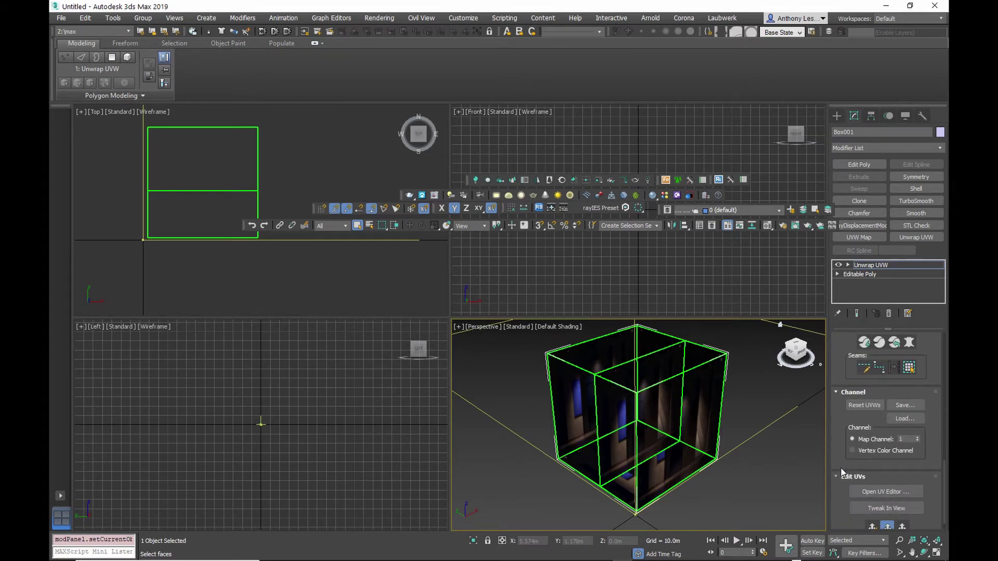
{"action": "scroll", "coordinate": [840, 467], "scroll_direction": "down", "scroll_amount": 1}
{"action": "left_click", "coordinate": [868, 473]}
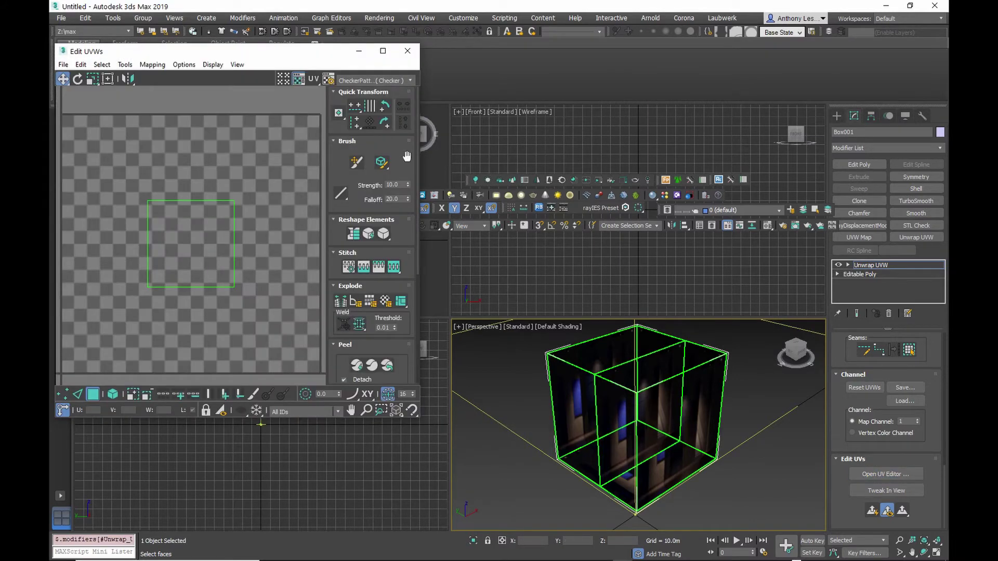
Enlarge the Edit UVWs window and show the Map #1 wP_Retail night bitmap as its background texture.
{"action": "left_click_drag", "start_coordinate": [335, 58], "coordinate": [405, 75]}
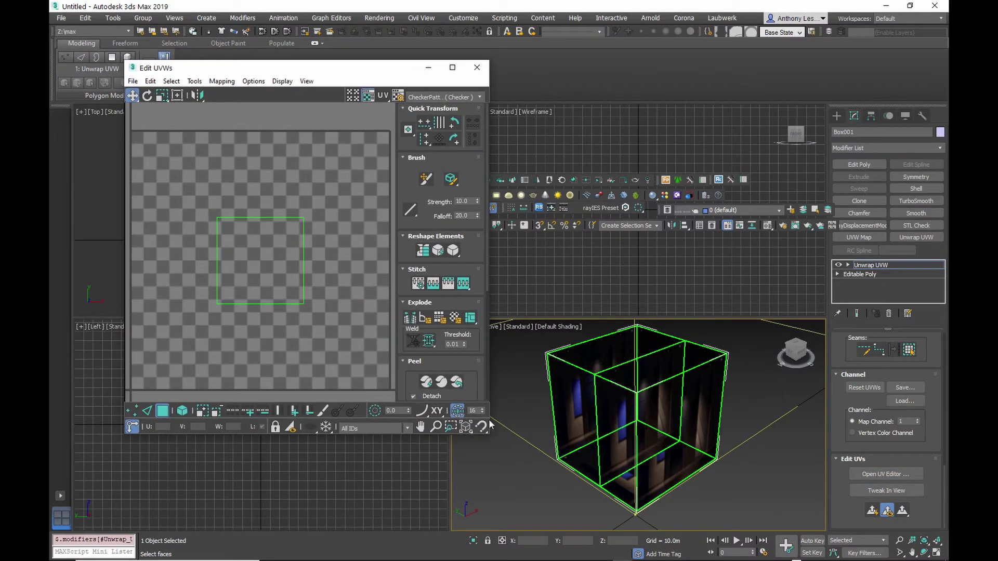
{"action": "left_click_drag", "start_coordinate": [492, 437], "coordinate": [621, 534]}
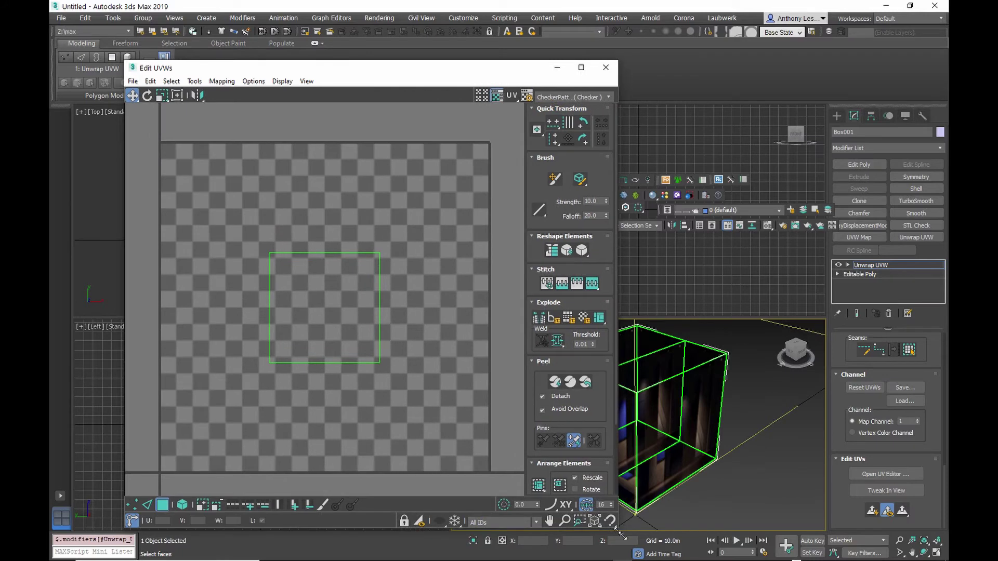
{"action": "left_click_drag", "start_coordinate": [460, 72], "coordinate": [414, 67]}
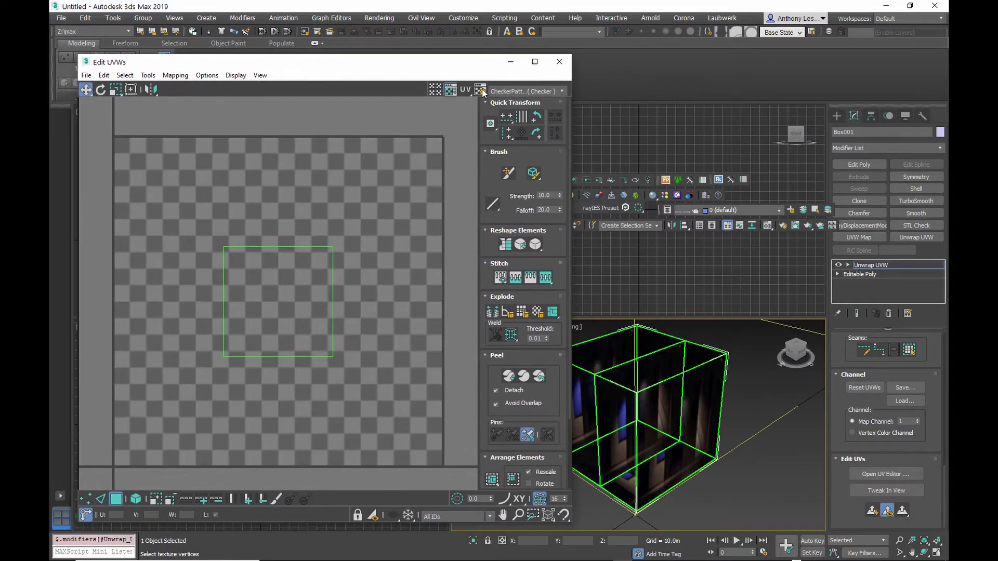
{"action": "left_click", "coordinate": [518, 90]}
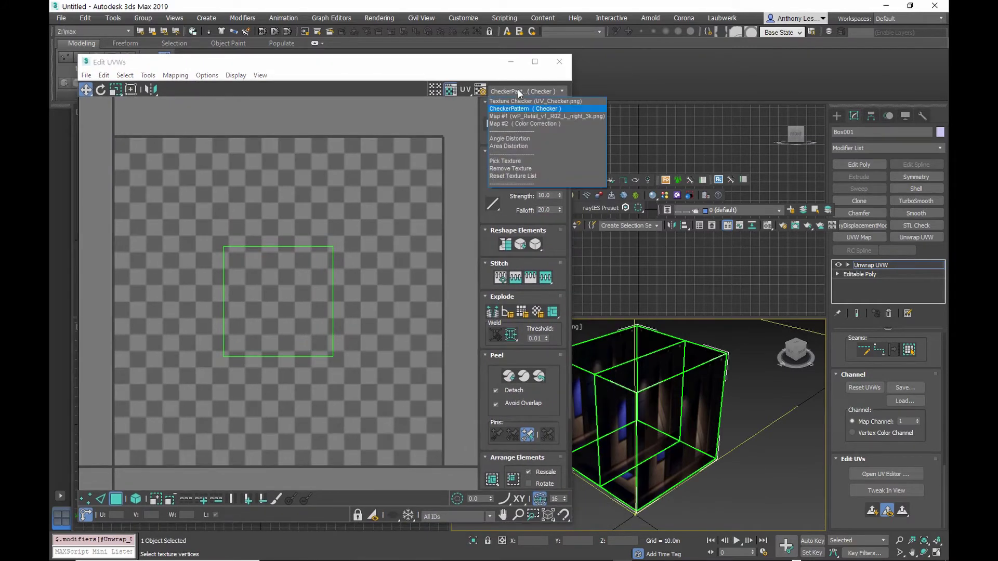
{"action": "left_click", "coordinate": [523, 116]}
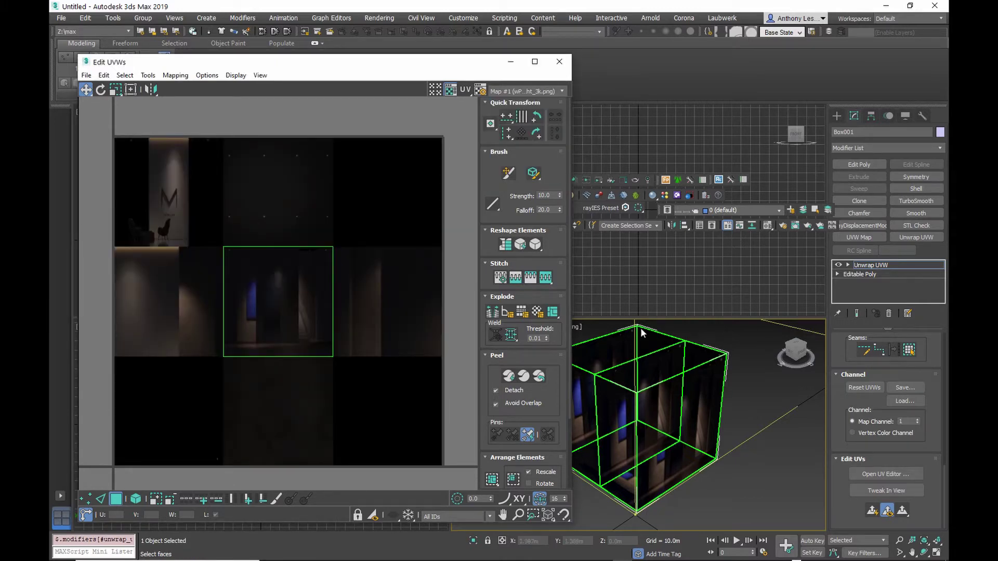
Shift the front opening face's UVs one tile left and one tile down onto the lower-left texture tile.
{"action": "left_click", "coordinate": [688, 434]}
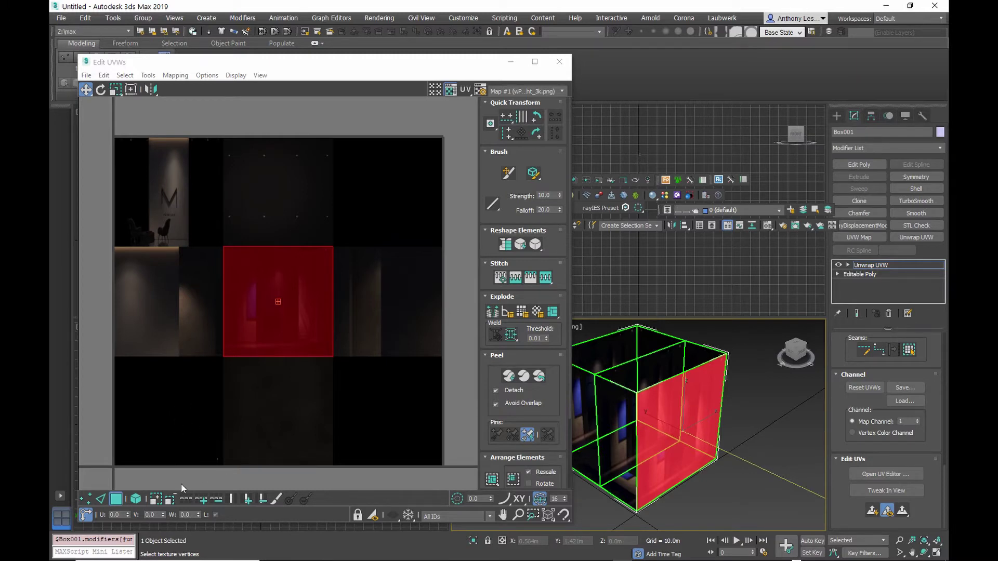
{"action": "left_click", "coordinate": [119, 518]}
{"action": "type", "text": "-"}
{"action": "key", "text": "Return"}
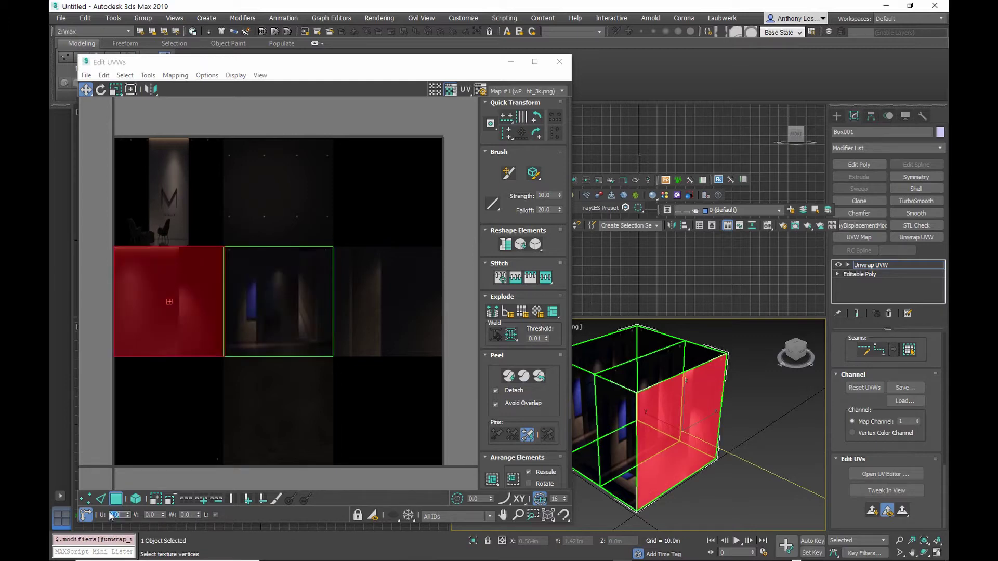
{"action": "left_click", "coordinate": [161, 517]}
{"action": "type", "text": "-"}
{"action": "key", "text": "Return"}
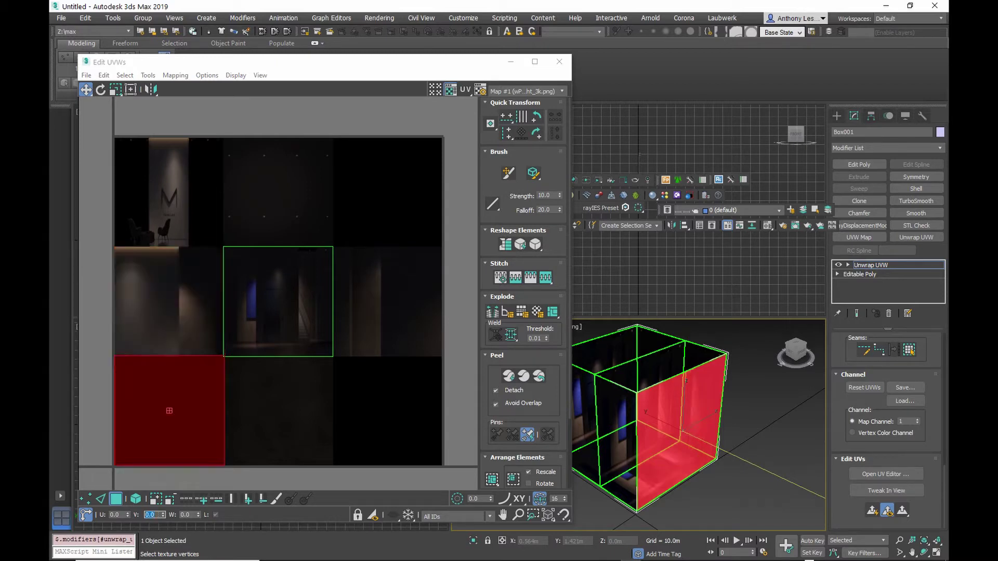
Shift the middle partition face's UVs one tile left and one tile up onto the logo and chairs tile.
{"action": "left_click", "coordinate": [625, 473]}
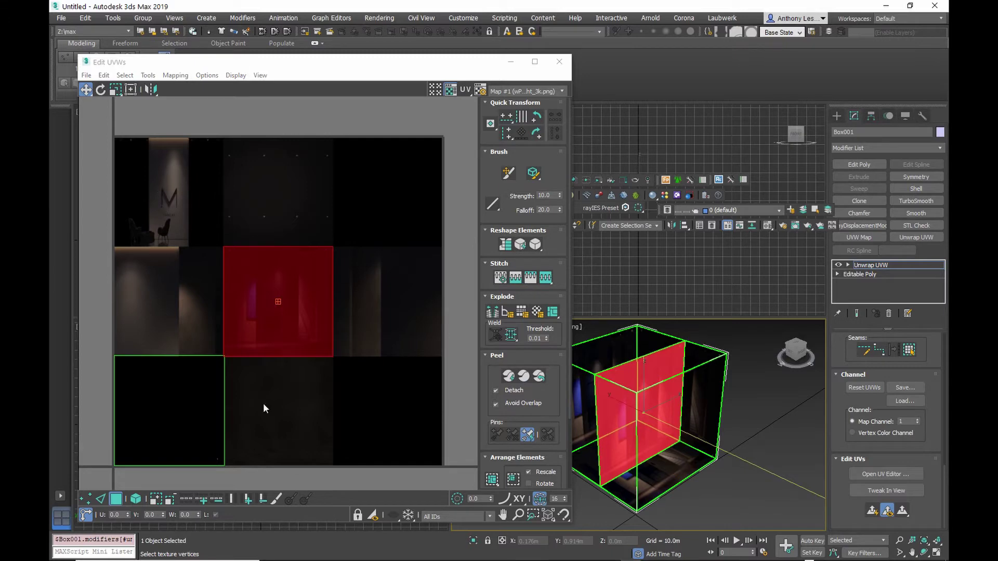
{"action": "left_click", "coordinate": [124, 515]}
{"action": "key", "text": "Return"}
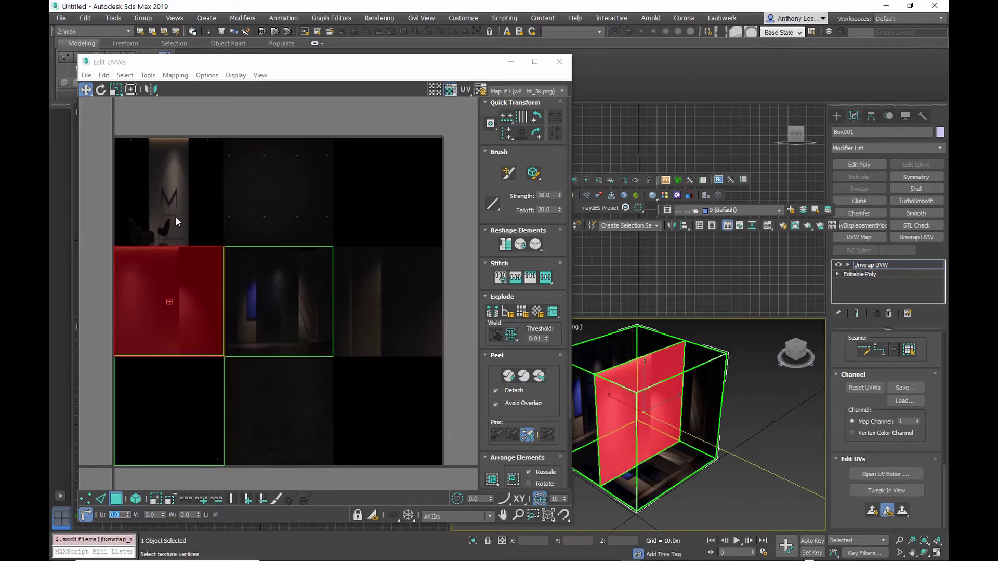
{"action": "key", "text": "Tab"}
{"action": "key", "text": "Return"}
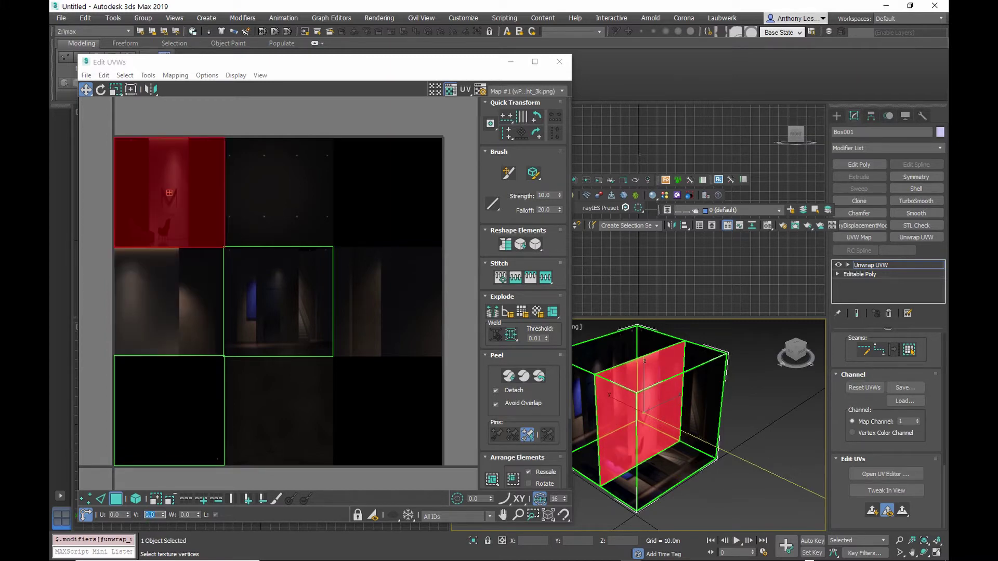
Shift the left wall's UVs one tile left in U onto the middle-left texture tile.
{"action": "middle_click_drag", "start_coordinate": [693, 446], "coordinate": [647, 418], "text": "alt"}
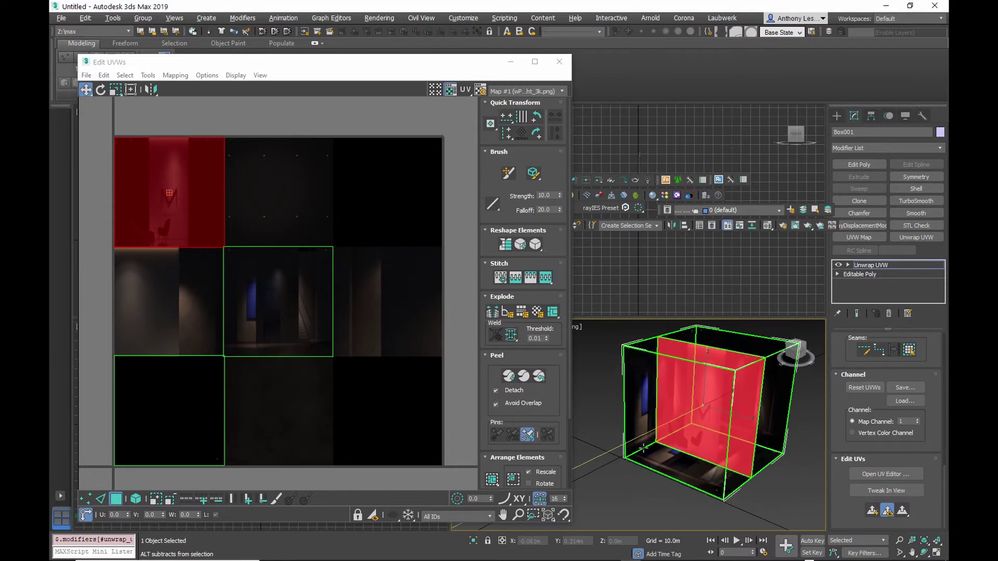
{"action": "left_click", "coordinate": [642, 413]}
{"action": "left_click", "coordinate": [642, 413]}
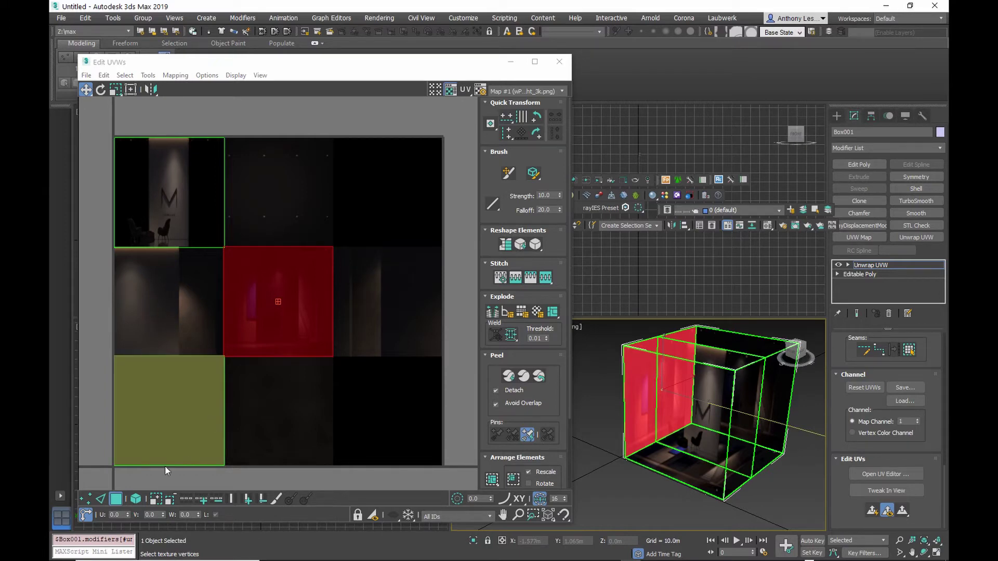
{"action": "double_click", "coordinate": [121, 514]}
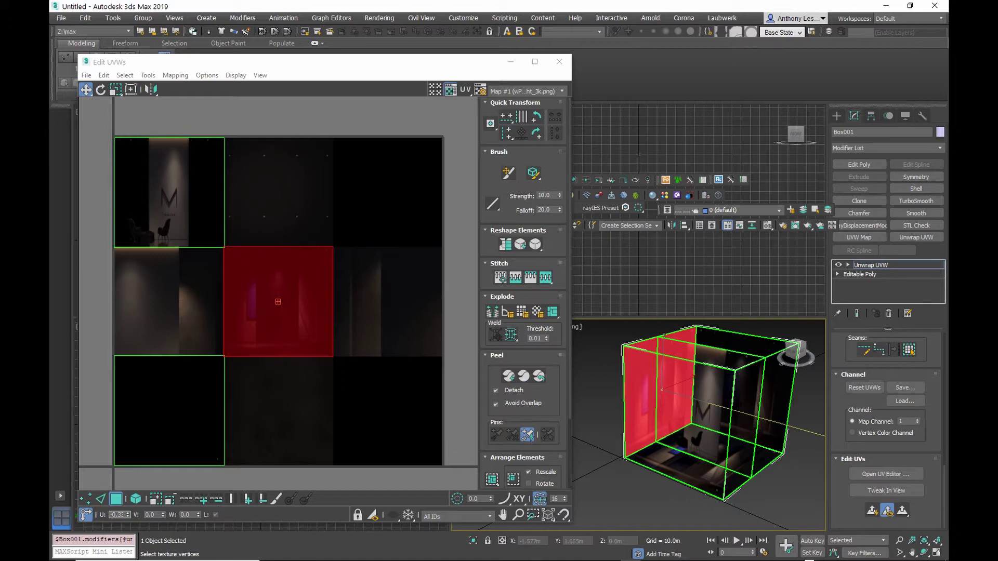
{"action": "key", "text": "Return"}
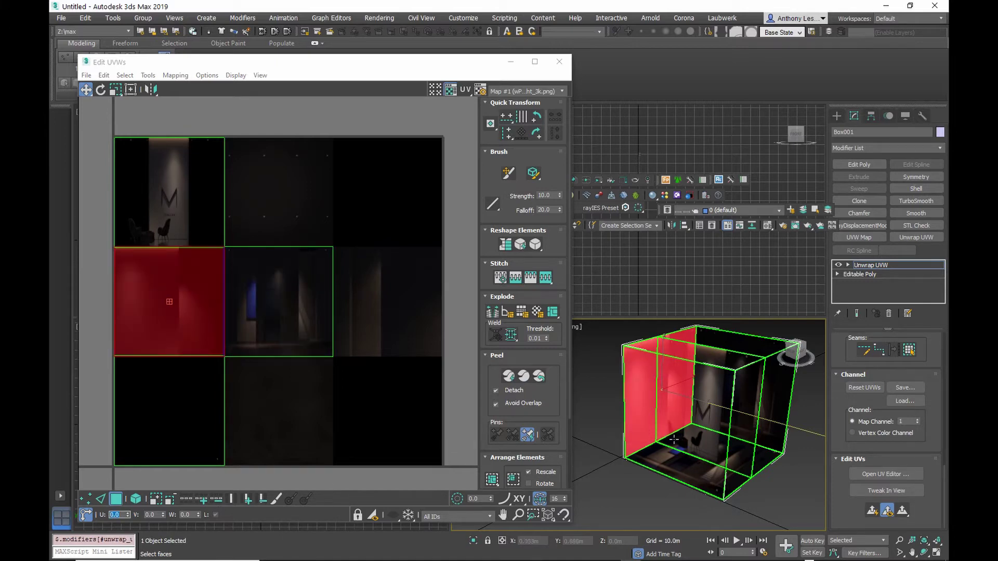
Shift the right wall's UVs one tile right in U onto the middle-right texture tile.
{"action": "middle_click_drag", "start_coordinate": [612, 442], "coordinate": [732, 423], "text": "alt"}
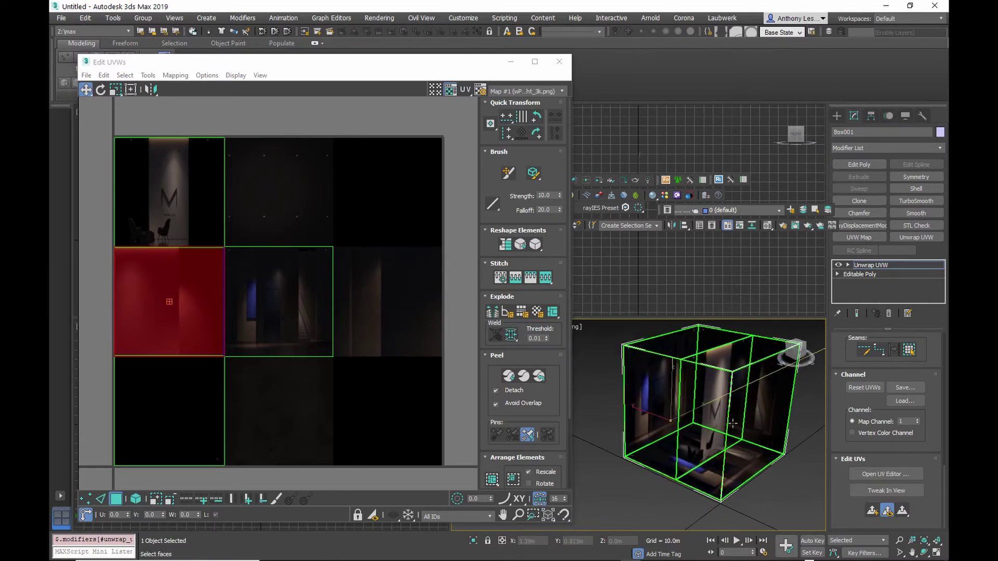
{"action": "left_click", "coordinate": [769, 407]}
{"action": "left_click", "coordinate": [769, 407]}
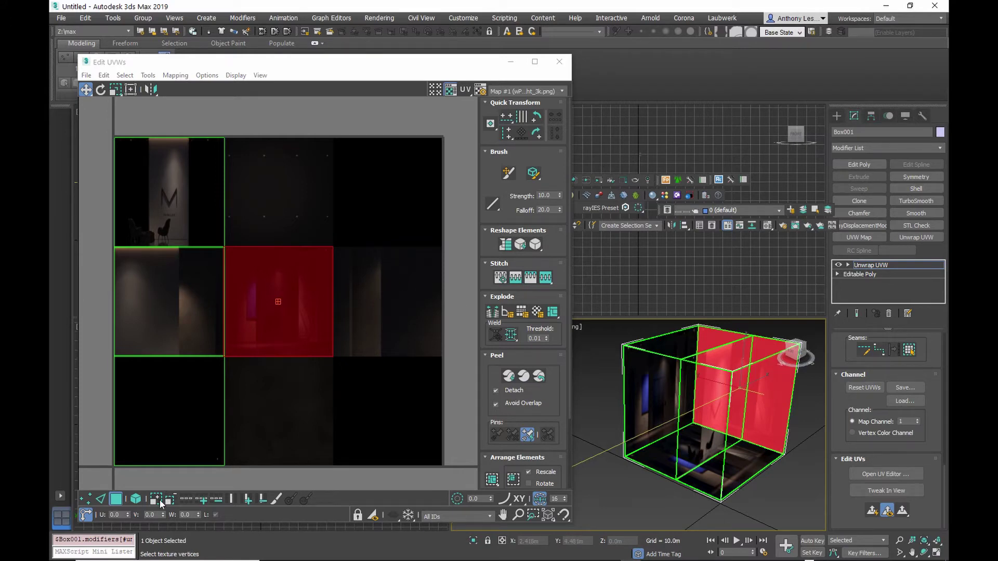
{"action": "left_click", "coordinate": [116, 515]}
{"action": "key", "text": "Return"}
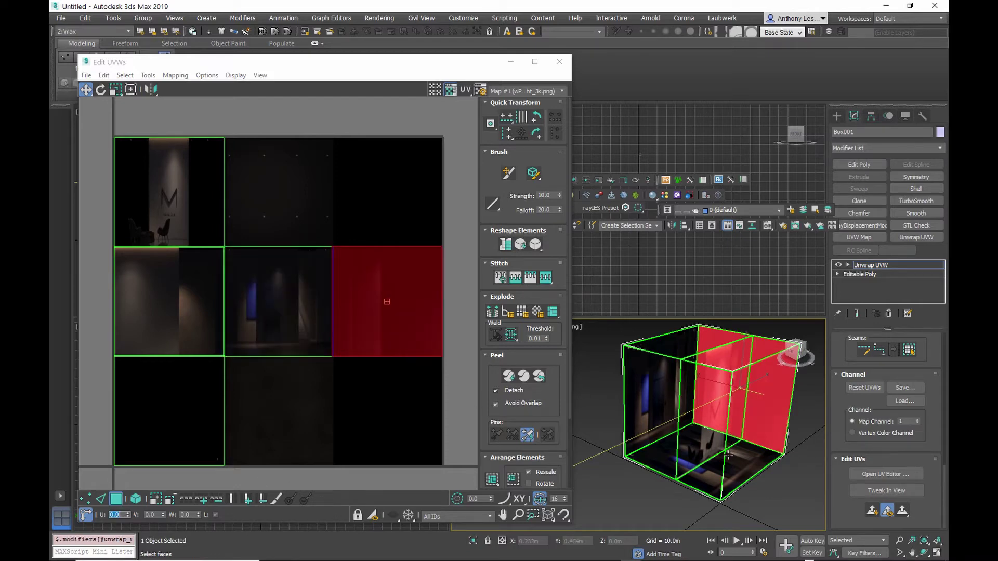
Offset the floor face's UVs by -0.333 in V onto the lower-centre texture tile.
{"action": "middle_click_drag", "start_coordinate": [742, 458], "coordinate": [656, 452], "text": "alt"}
{"action": "left_click", "coordinate": [667, 447]}
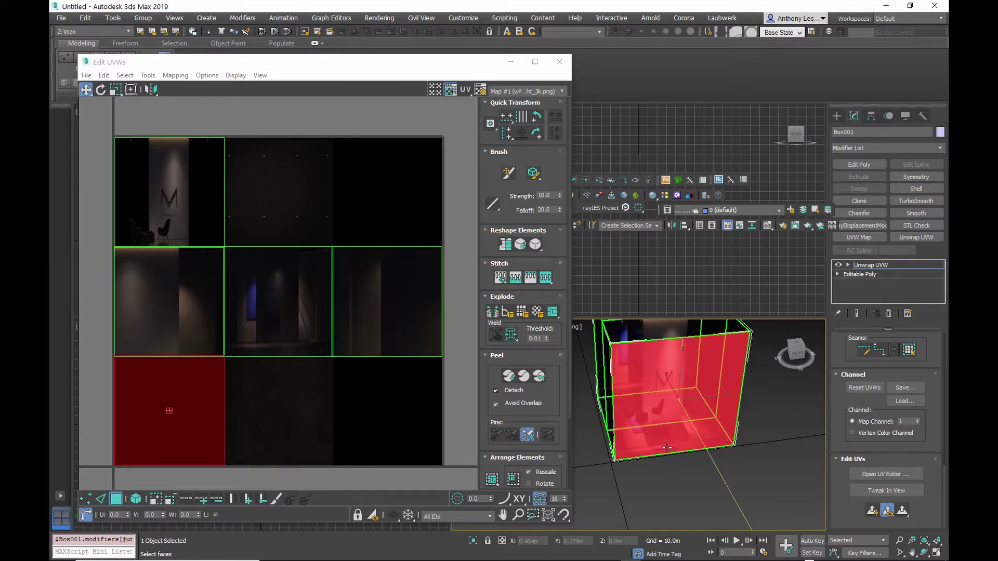
{"action": "left_click", "coordinate": [667, 448]}
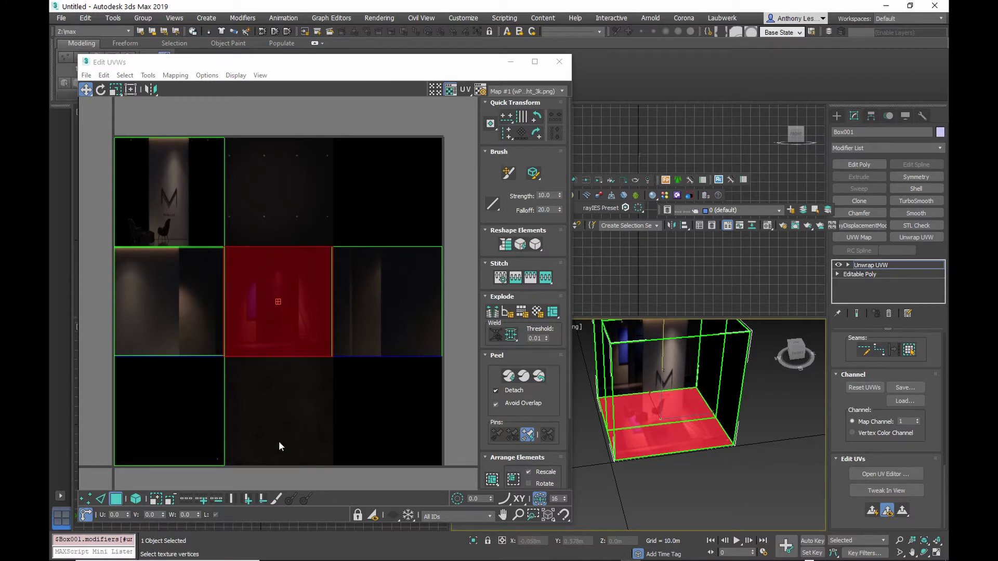
{"action": "left_click", "coordinate": [150, 516]}
{"action": "key", "text": "BackSpace"}
{"action": "type", "text": "-0.333"}
{"action": "key", "text": "Return"}
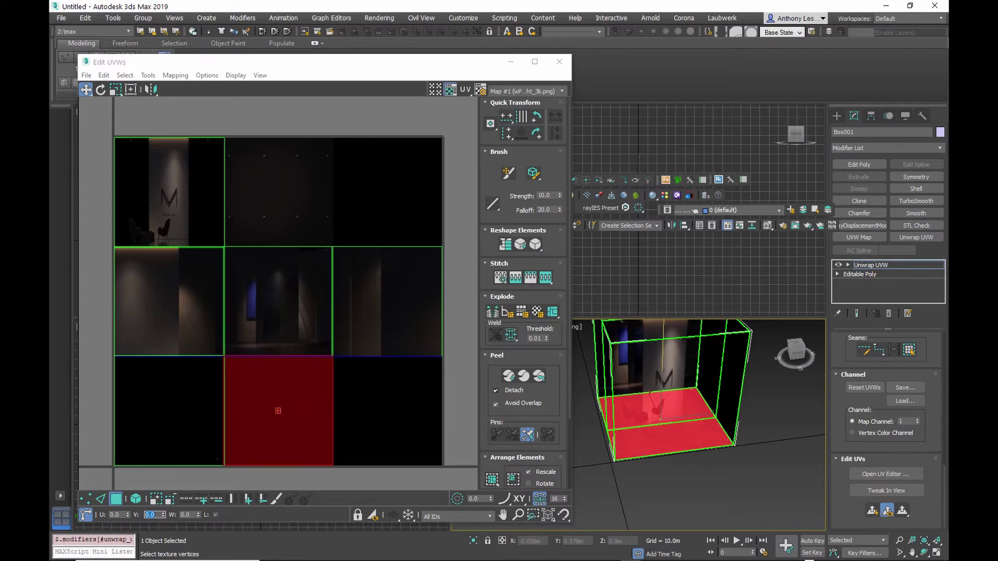
Offset the ceiling face's UVs by 0.33 in V onto the upper-centre texture tile.
{"action": "mouse_move", "coordinate": [671, 424]}
{"action": "middle_mouse_down"}
{"action": "mouse_move", "coordinate": [674, 479]}
{"action": "mouse_move", "coordinate": [637, 455]}
{"action": "mouse_move", "coordinate": [659, 419]}
{"action": "middle_mouse_up"}
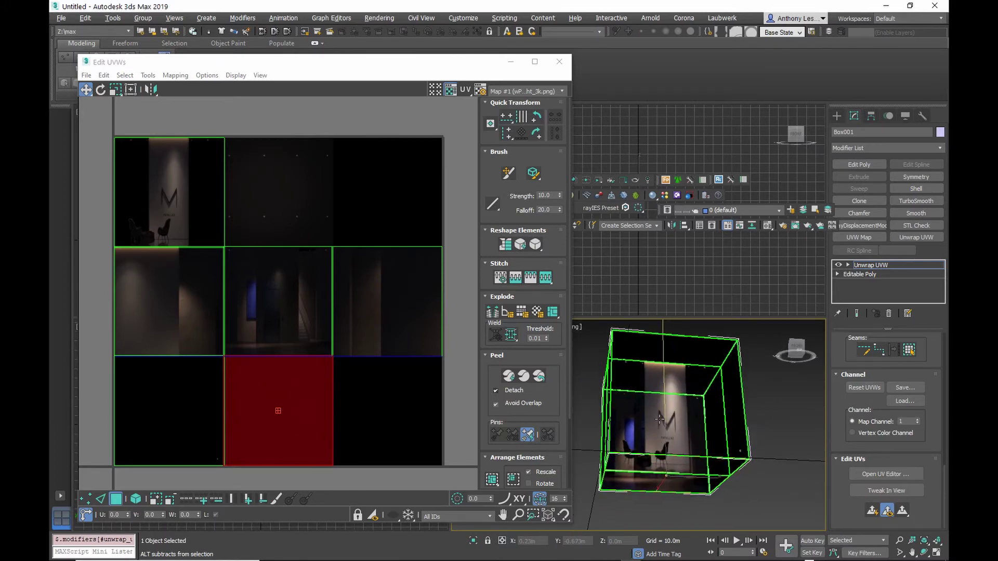
{"action": "left_click", "coordinate": [686, 355]}
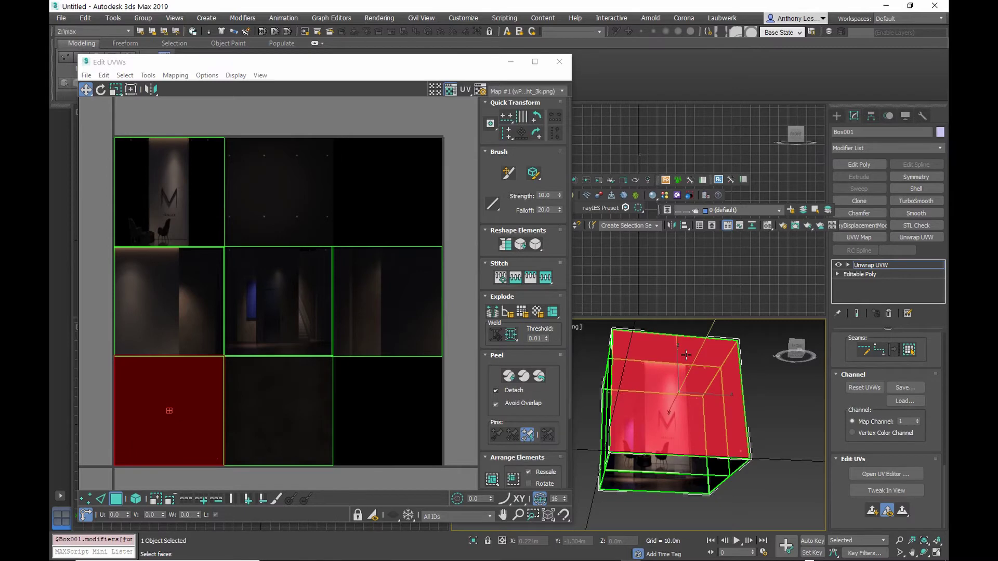
{"action": "left_click", "coordinate": [686, 355]}
{"action": "middle_click_drag", "start_coordinate": [686, 355], "coordinate": [664, 384], "text": "alt"}
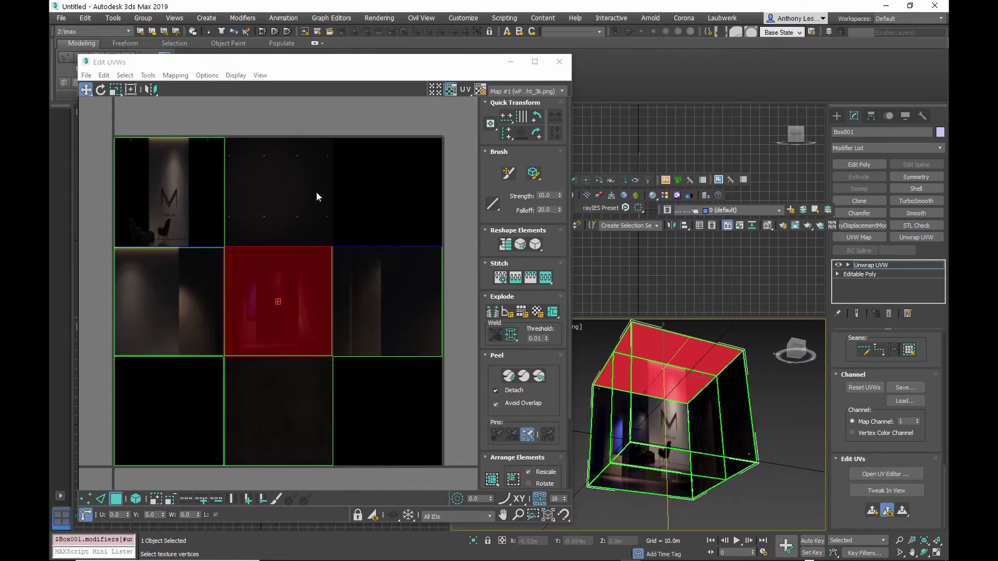
{"action": "double_click", "coordinate": [146, 517]}
{"action": "type", "text": "0.33"}
{"action": "key", "text": "Return"}
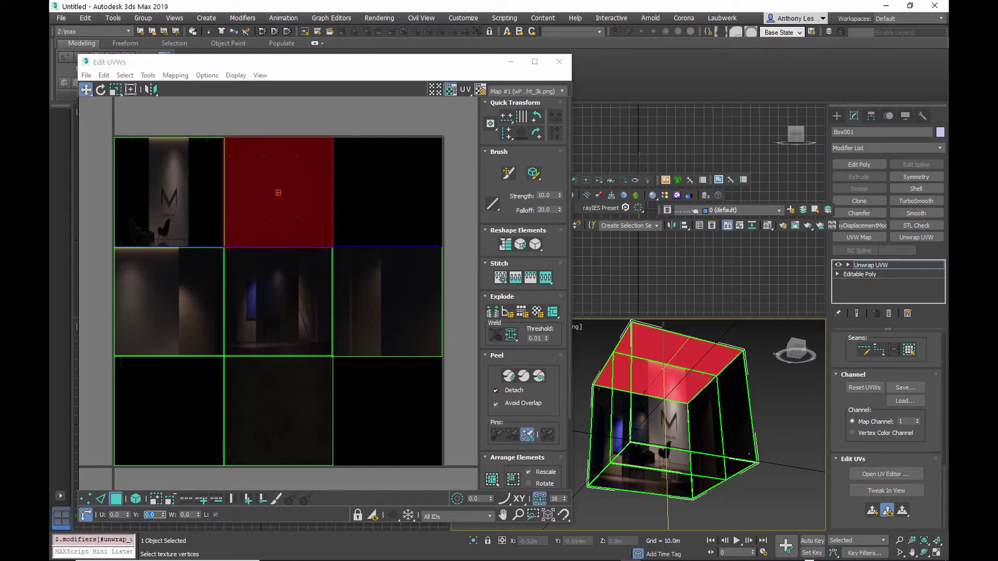
Inspect the textured room interior around the logo partition and the adjoining walls up close.
{"action": "middle_click_drag", "start_coordinate": [582, 416], "coordinate": [595, 477], "text": "alt"}
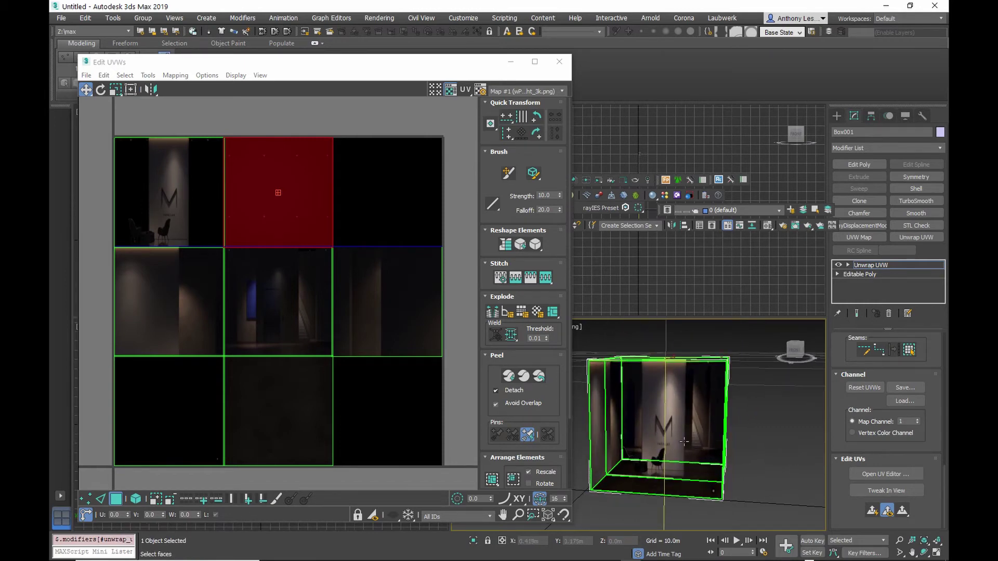
{"action": "middle_click_drag", "start_coordinate": [674, 442], "coordinate": [680, 453], "text": "alt"}
{"action": "scroll", "coordinate": [710, 412], "scroll_direction": "up", "scroll_amount": 5}
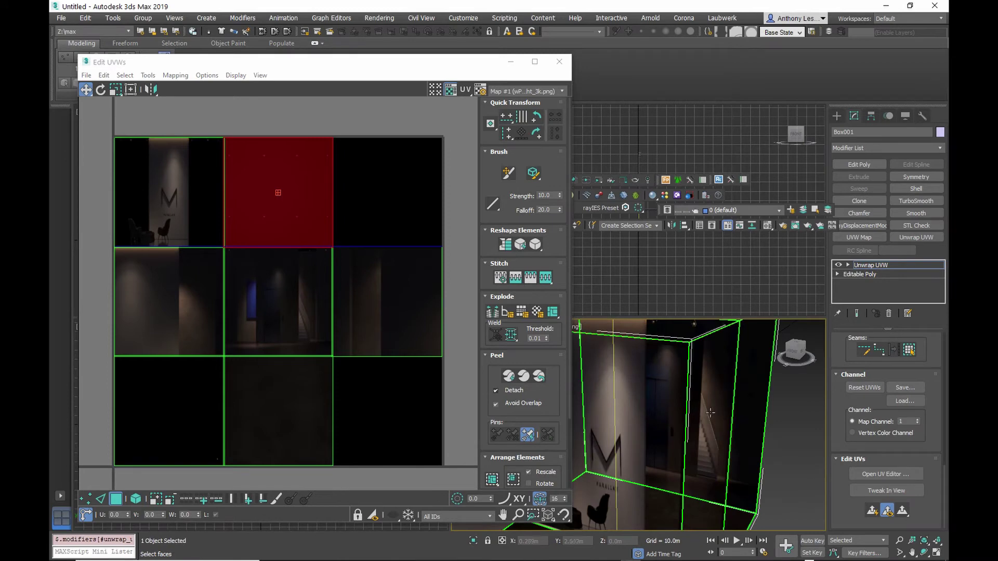
Select the room's back face to check its UV placement, clear the selection and close the UV editor.
{"action": "left_click", "coordinate": [707, 424]}
{"action": "left_click", "coordinate": [707, 424]}
{"action": "scroll", "coordinate": [708, 424], "scroll_direction": "down", "scroll_amount": 5}
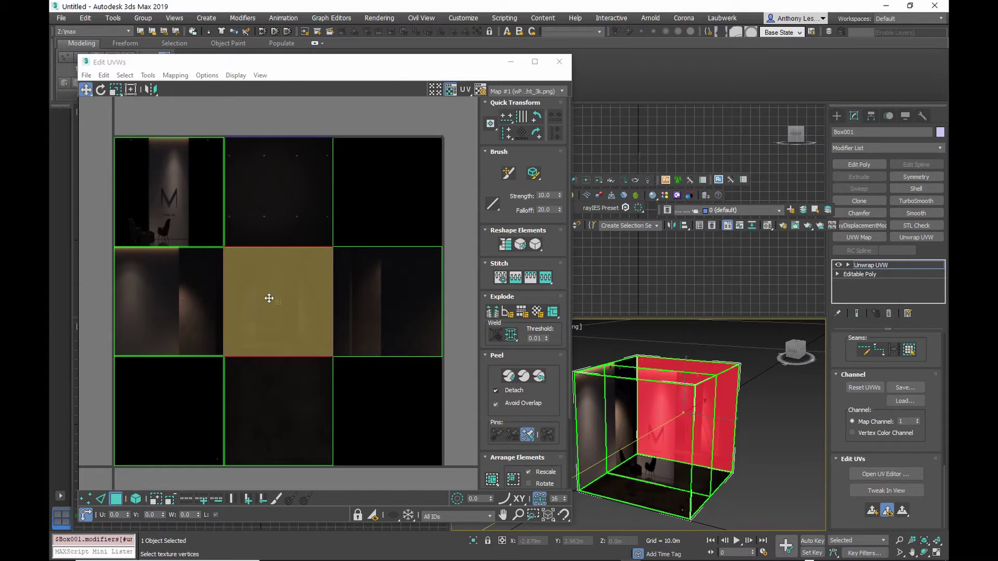
{"action": "left_click", "coordinate": [560, 63]}
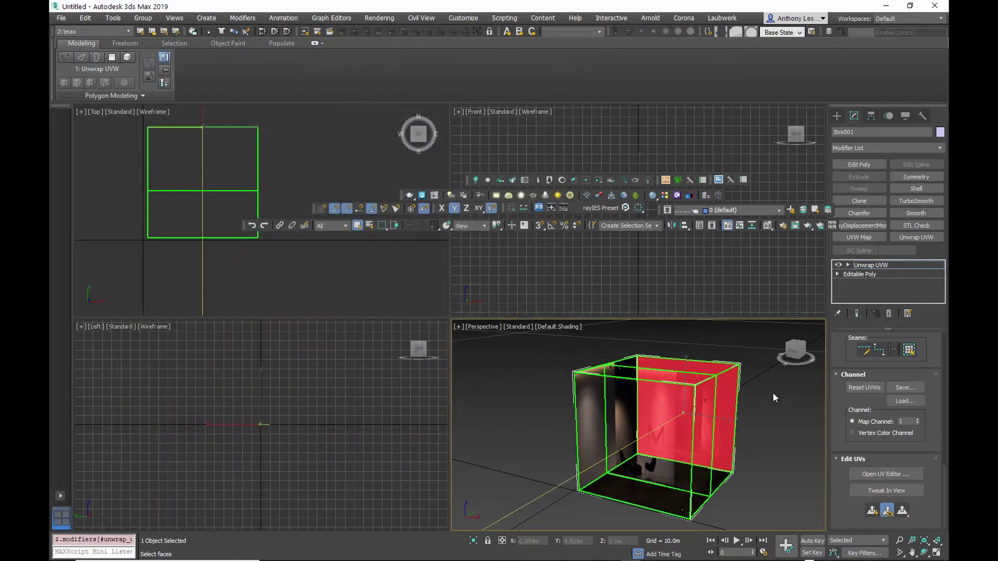
{"action": "left_click", "coordinate": [775, 424]}
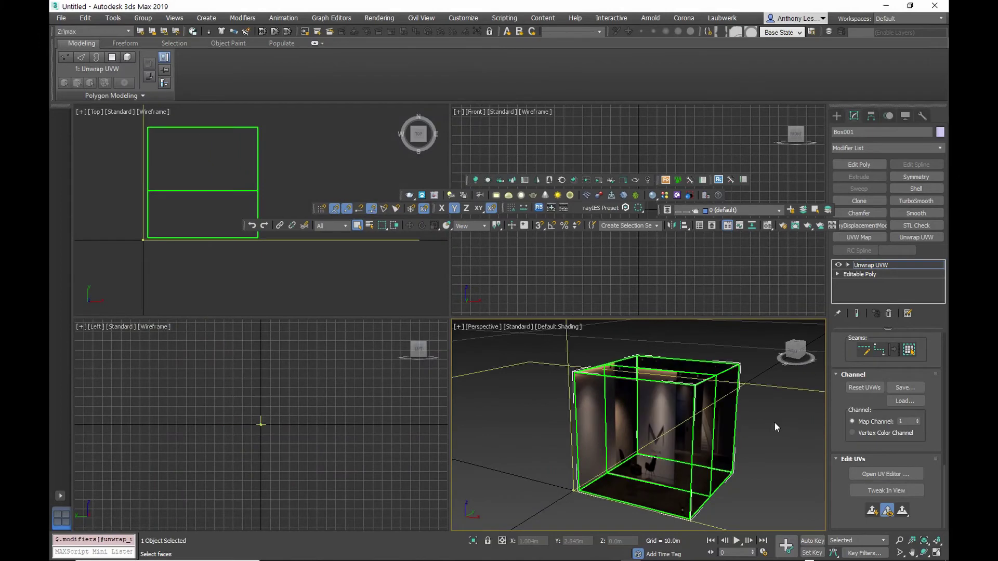
Collapse the box with its Unwrap UVW modifier into an Editable Poly.
{"action": "right_click", "coordinate": [705, 337]}
{"action": "mouse_move", "coordinate": [737, 461]}
{"action": "left_click", "coordinate": [862, 466]}
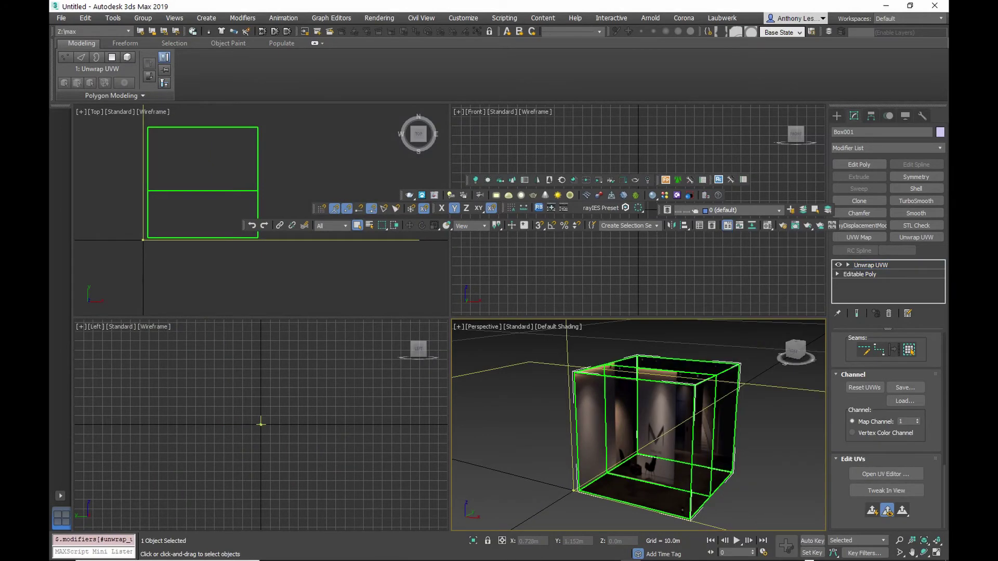
{"action": "middle_click_drag", "start_coordinate": [654, 462], "coordinate": [678, 487], "text": "alt"}
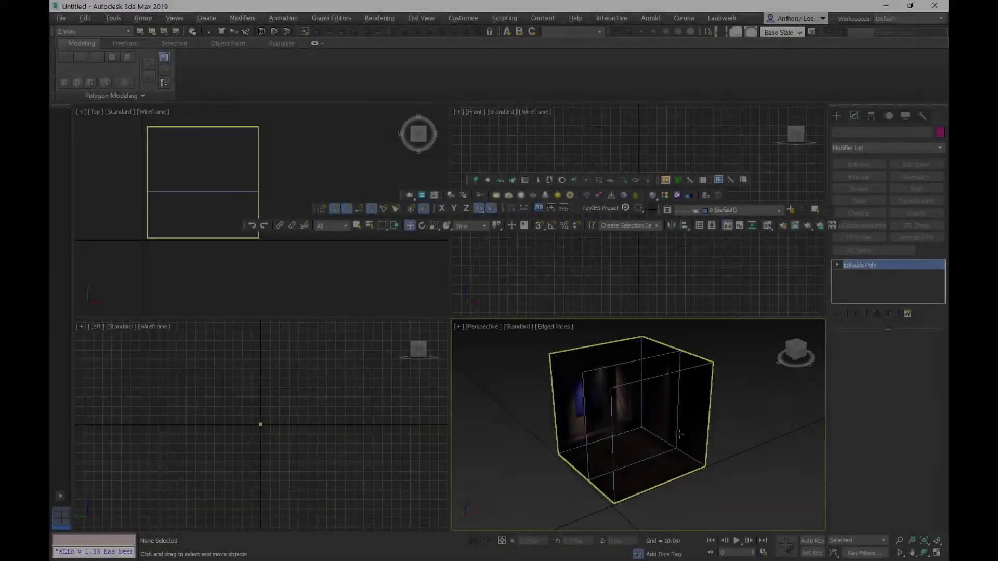
Select all polygons of the box and assign them material ID 1.
{"action": "left_click", "coordinate": [709, 395]}
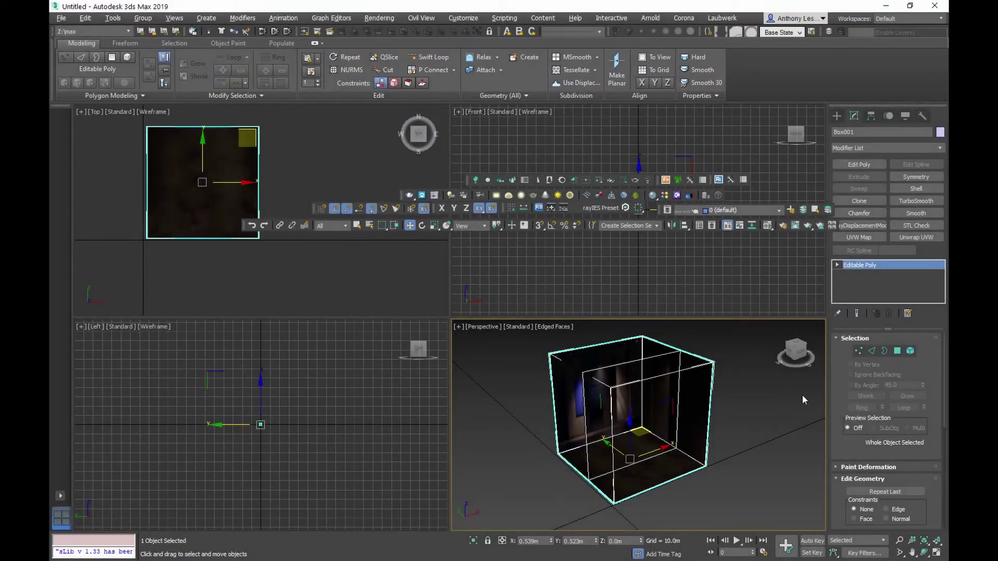
{"action": "left_click", "coordinate": [897, 351]}
{"action": "key", "text": "ctrl+a"}
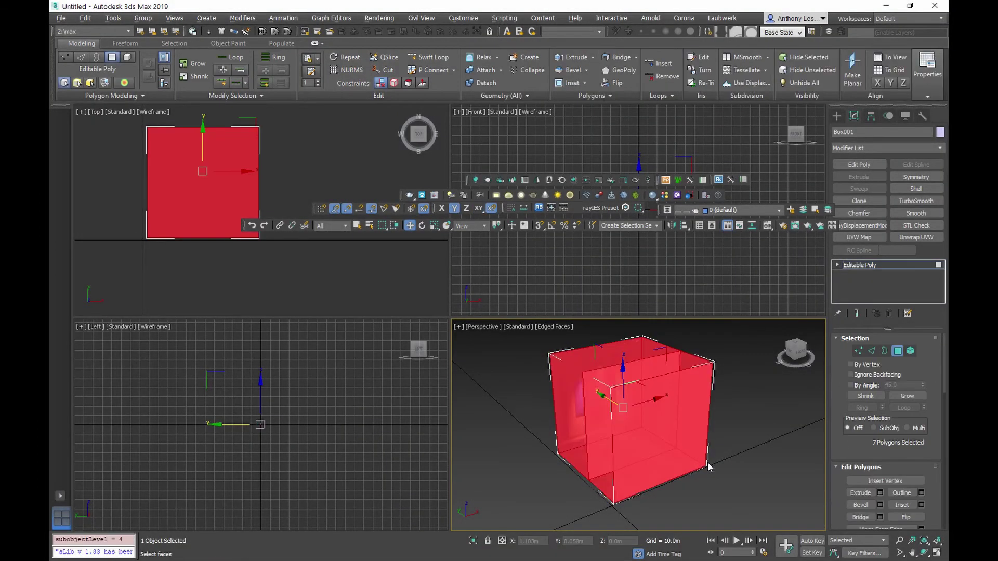
{"action": "left_click", "coordinate": [723, 476]}
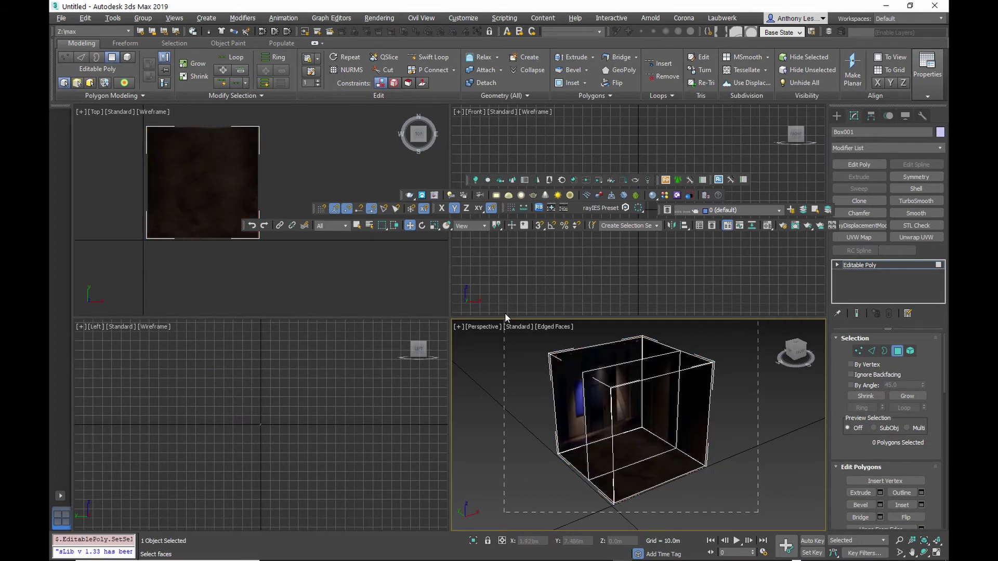
{"action": "key", "text": "ctrl+a"}
{"action": "middle_click_drag", "start_coordinate": [608, 409], "coordinate": [650, 384], "text": "alt"}
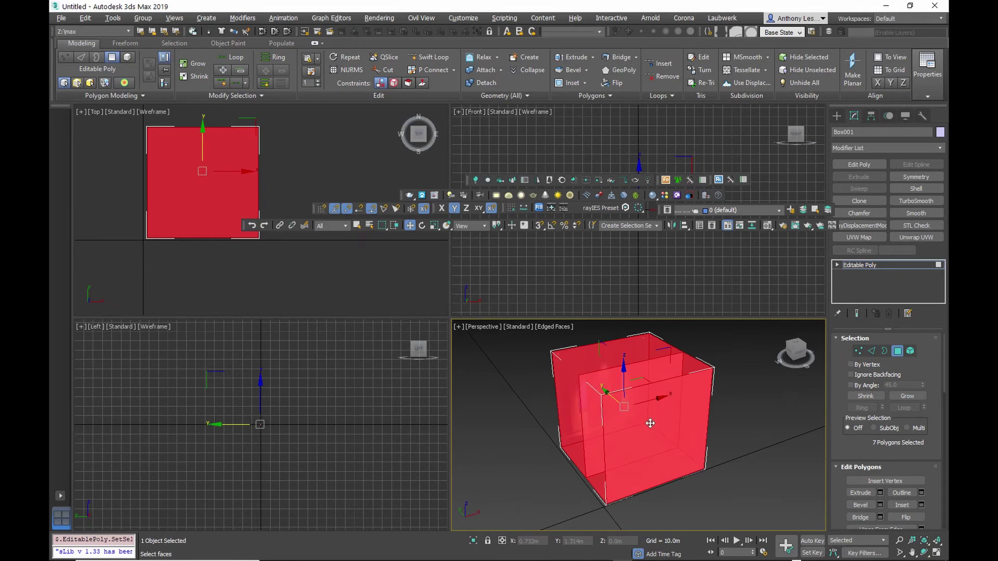
{"action": "scroll", "coordinate": [884, 416], "scroll_direction": "down", "scroll_amount": 10}
{"action": "scroll", "coordinate": [882, 189], "scroll_direction": "down", "scroll_amount": 5}
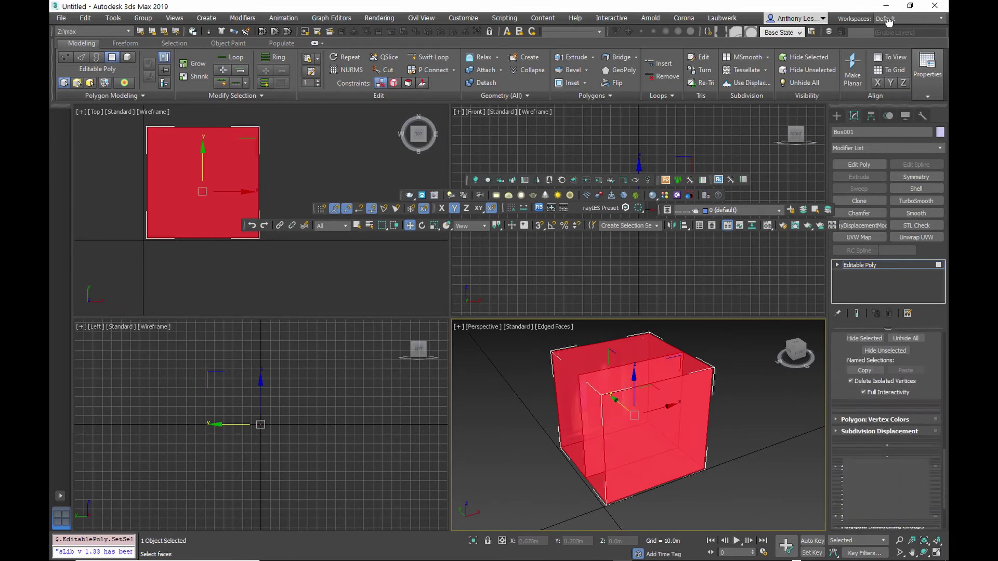
{"action": "left_click", "coordinate": [908, 468]}
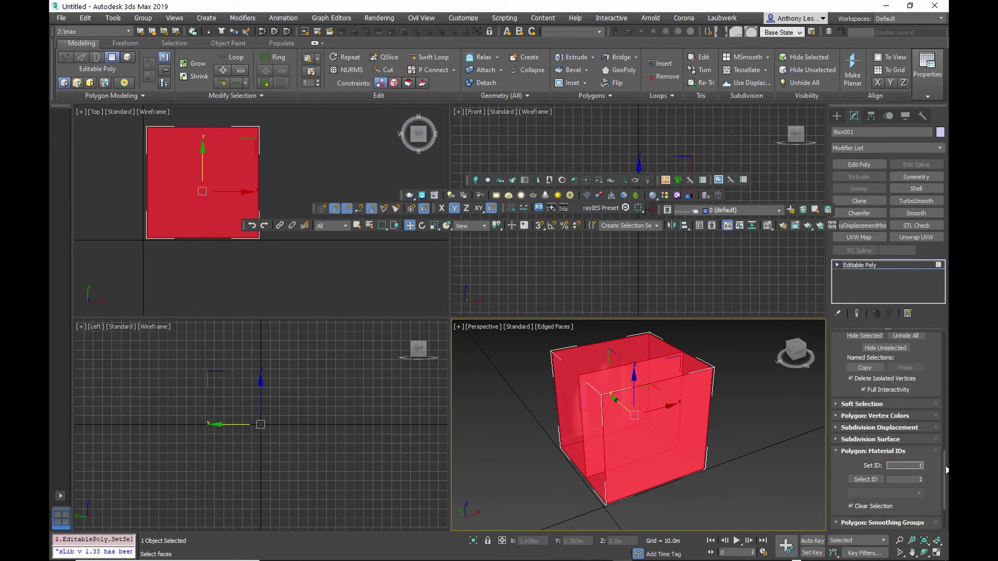
{"action": "key", "text": "Return"}
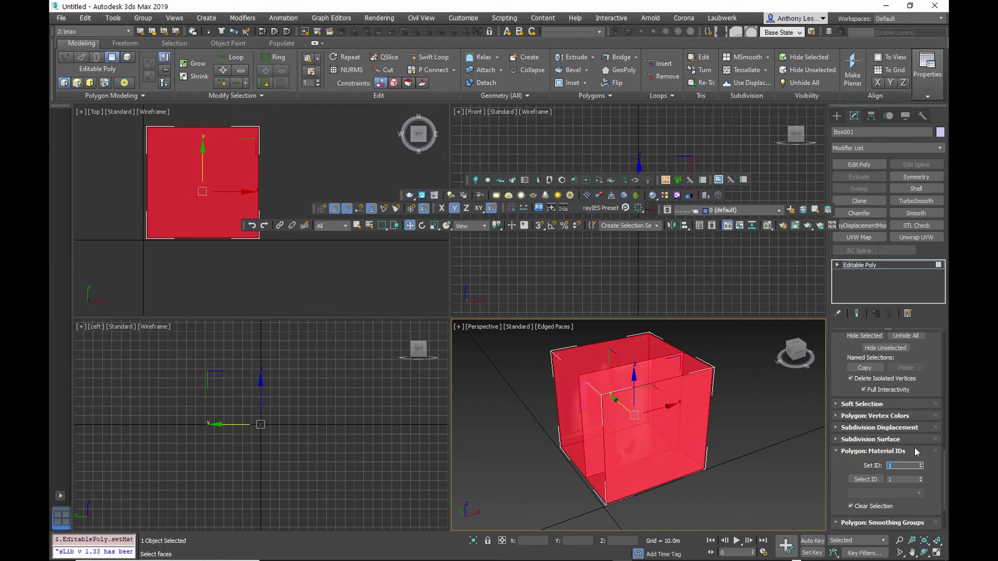
{"action": "left_click", "coordinate": [866, 265]}
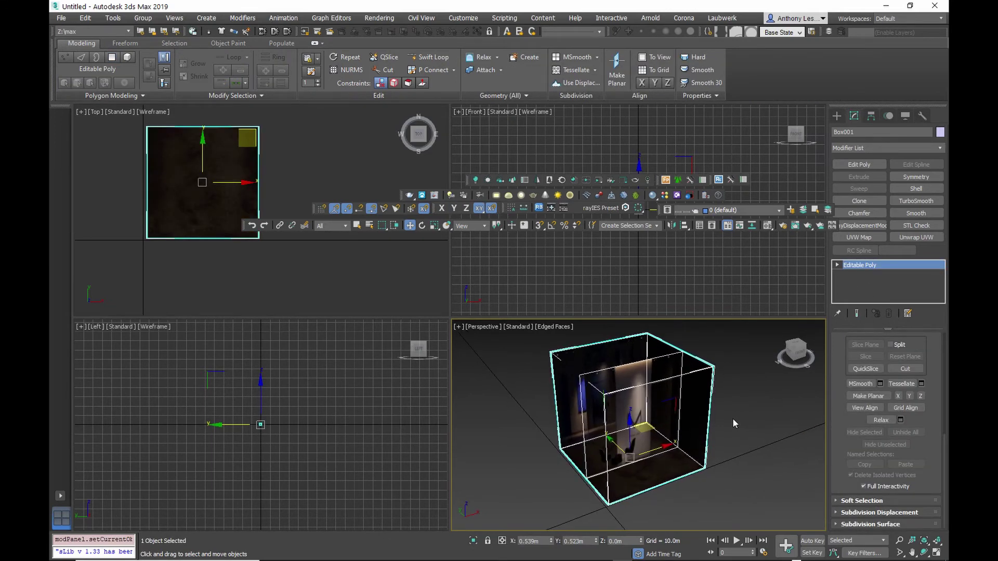
{"action": "left_click", "coordinate": [728, 401]}
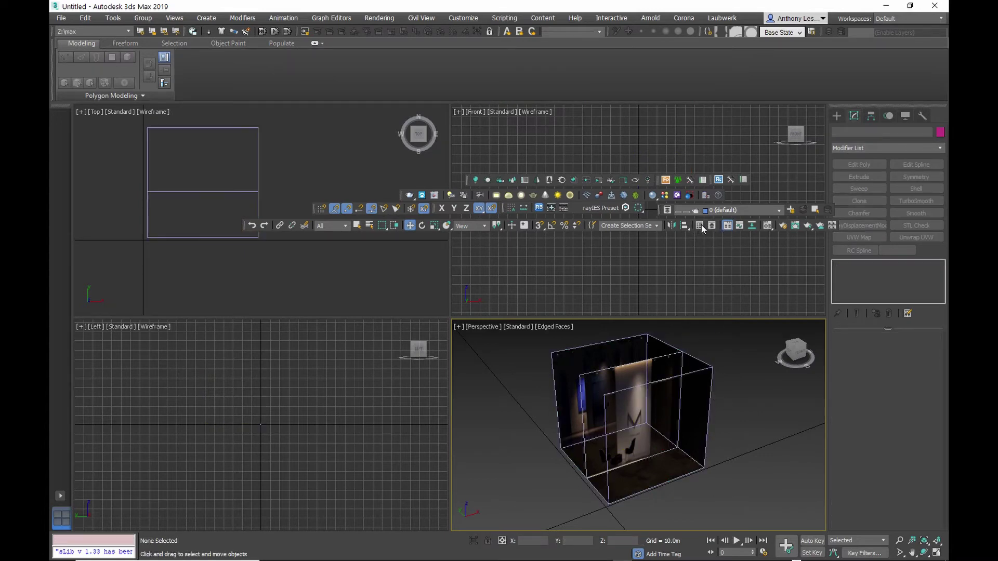
Change Material #1 to a Multi/Sub-Object material with 2 slots, keeping the old material as a sub-material.
{"action": "left_click", "coordinate": [768, 228]}
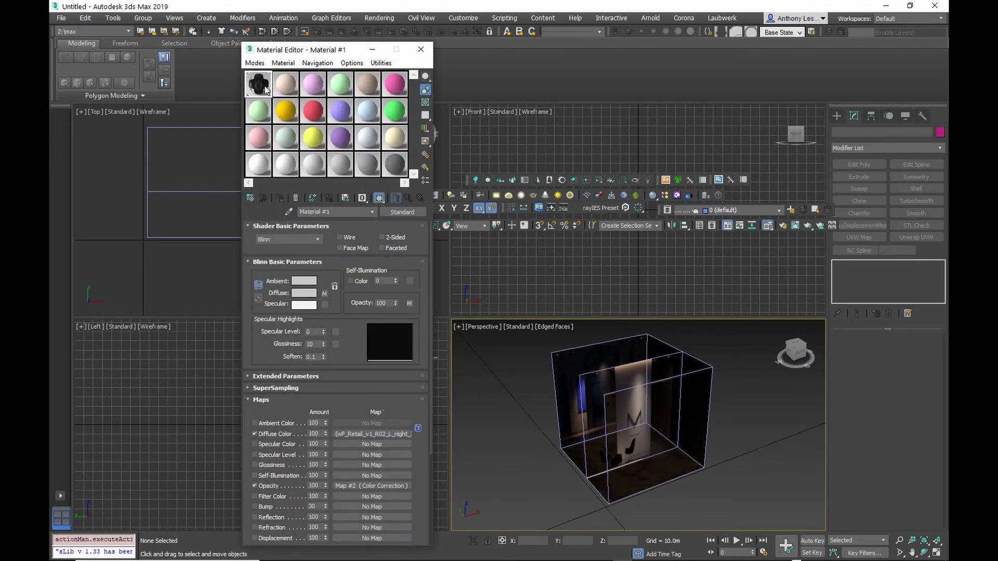
{"action": "left_click", "coordinate": [402, 213]}
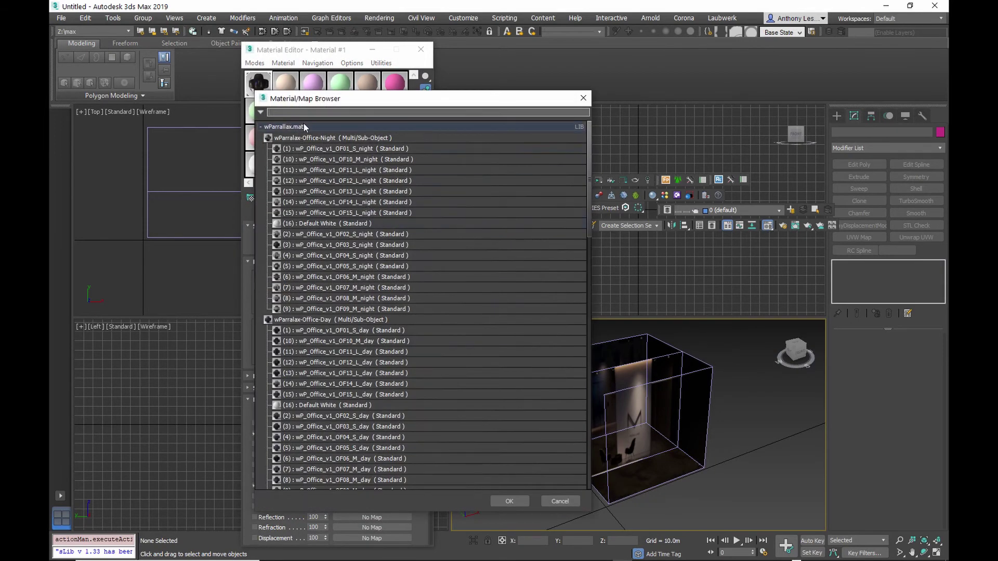
{"action": "type", "text": "multi"}
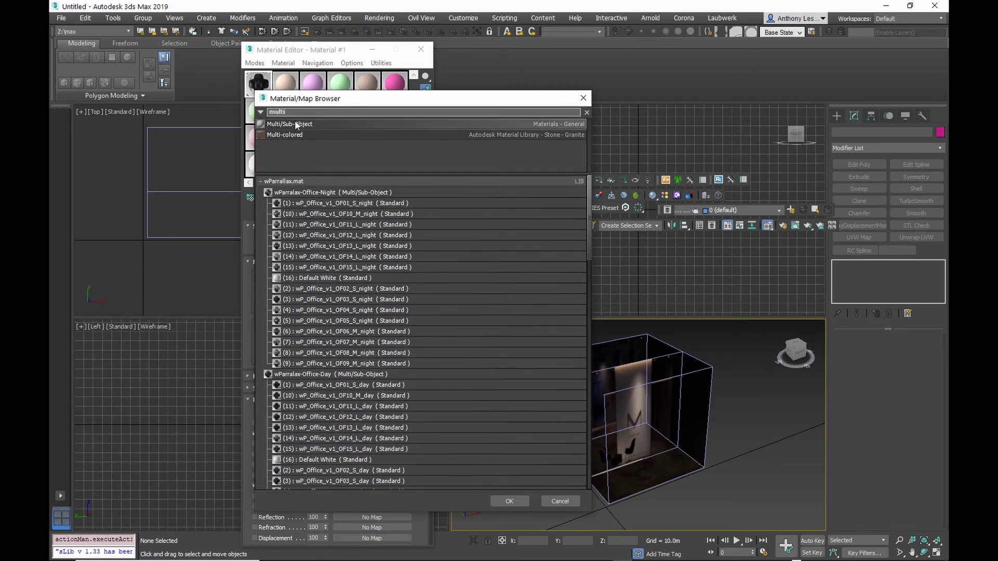
{"action": "double_click", "coordinate": [295, 122]}
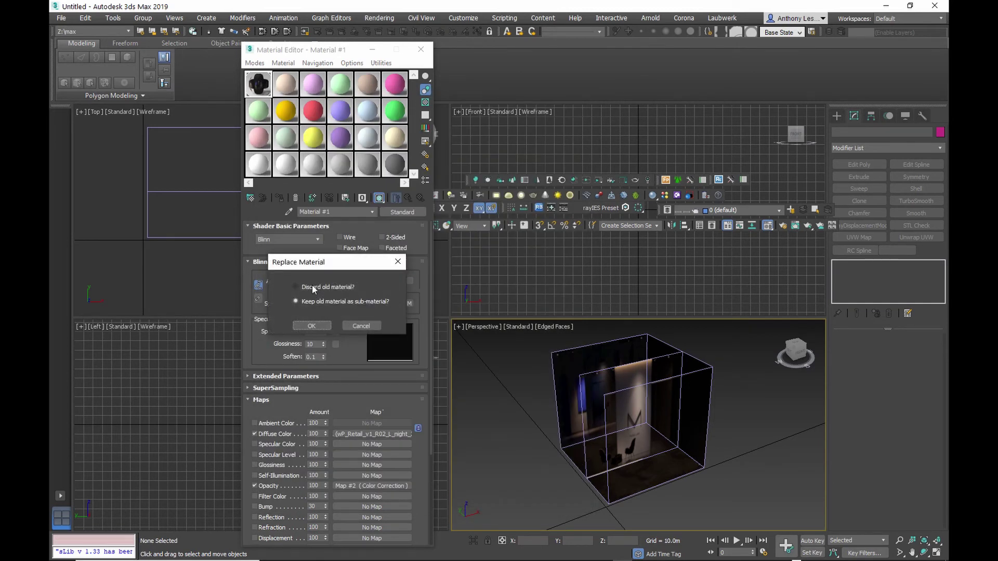
{"action": "left_click", "coordinate": [312, 326]}
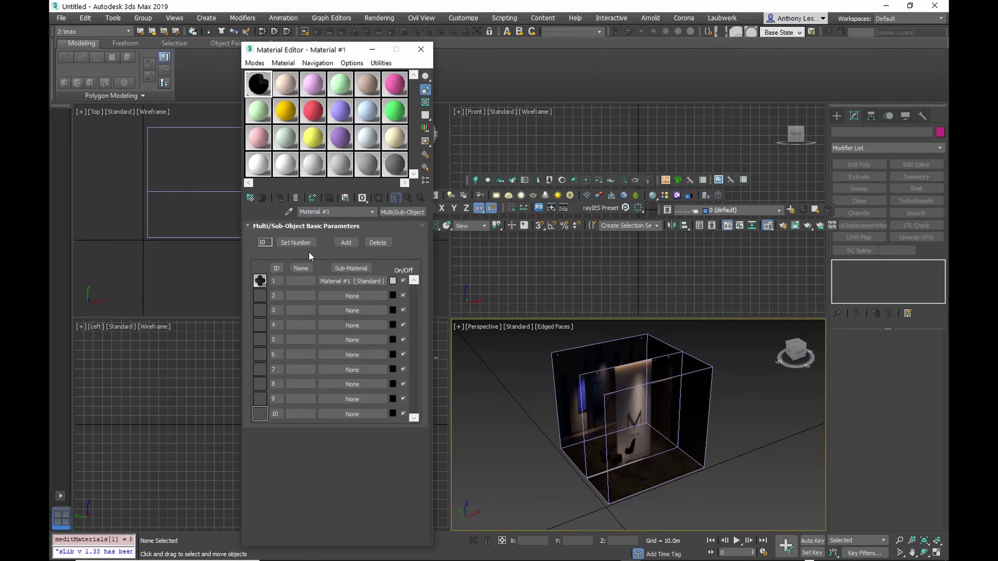
{"action": "left_click", "coordinate": [295, 242]}
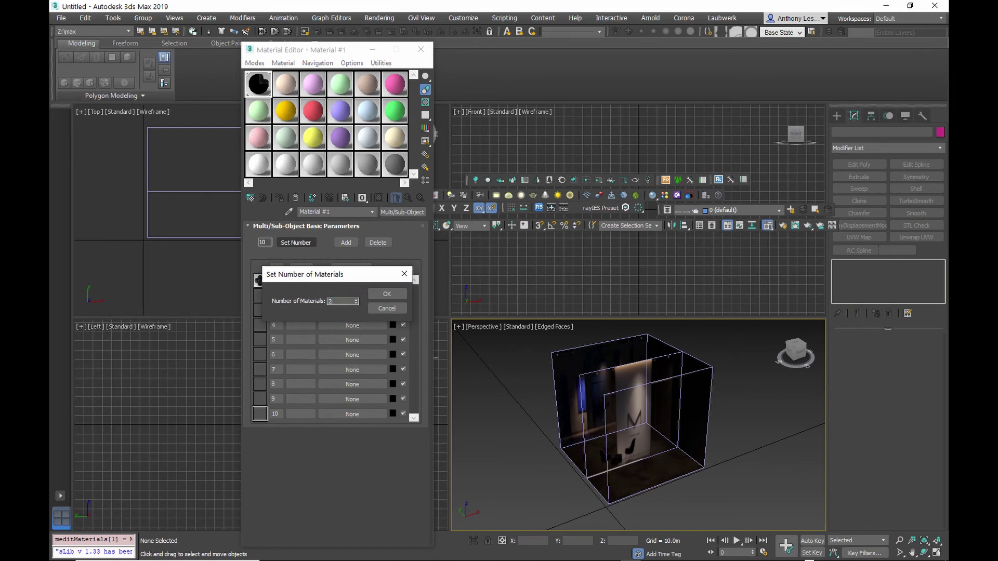
{"action": "left_click", "coordinate": [384, 294]}
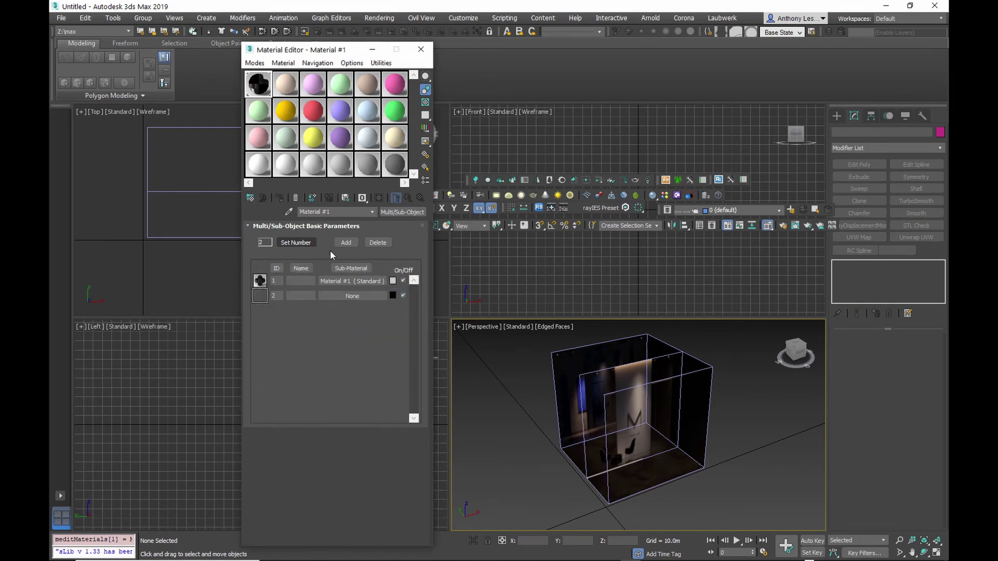
Rename the first plain white material Default White and place it as an instance in slot 2 of Material #1.
{"action": "left_click", "coordinate": [266, 173]}
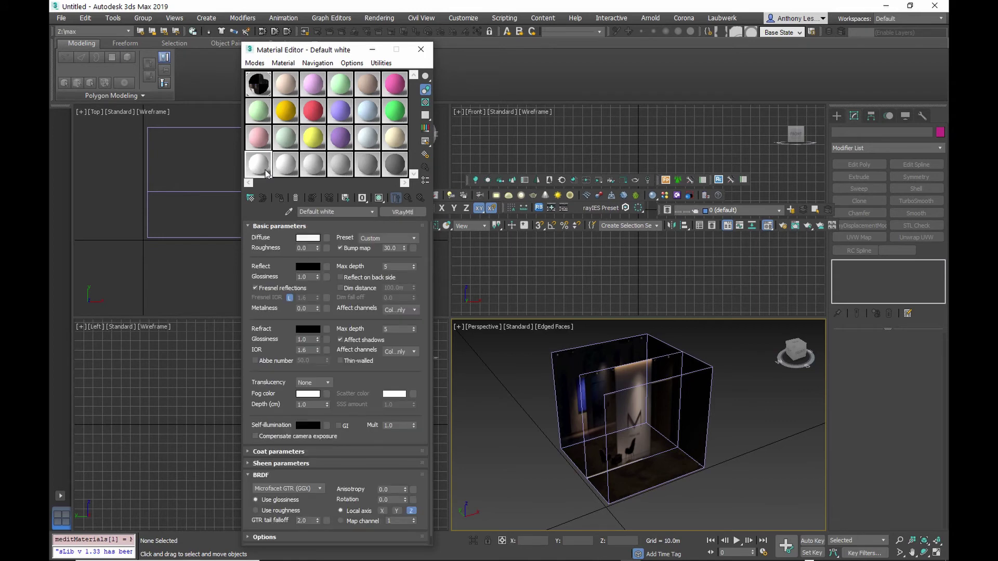
{"action": "double_click", "coordinate": [325, 212]}
{"action": "type", "text": "WHite"}
{"action": "left_click", "coordinate": [262, 84]}
{"action": "left_click_drag", "start_coordinate": [263, 172], "coordinate": [329, 295]}
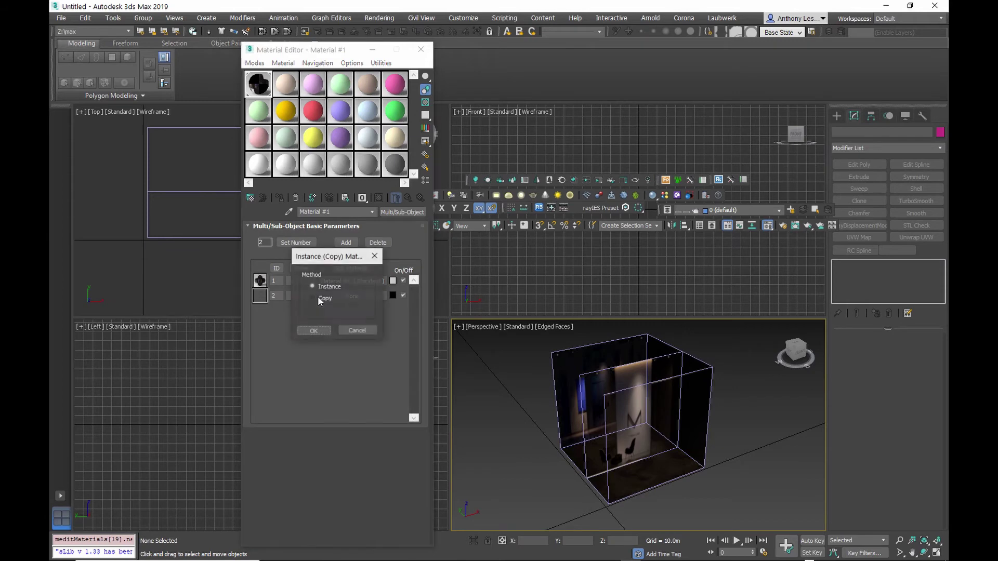
{"action": "left_click", "coordinate": [314, 331]}
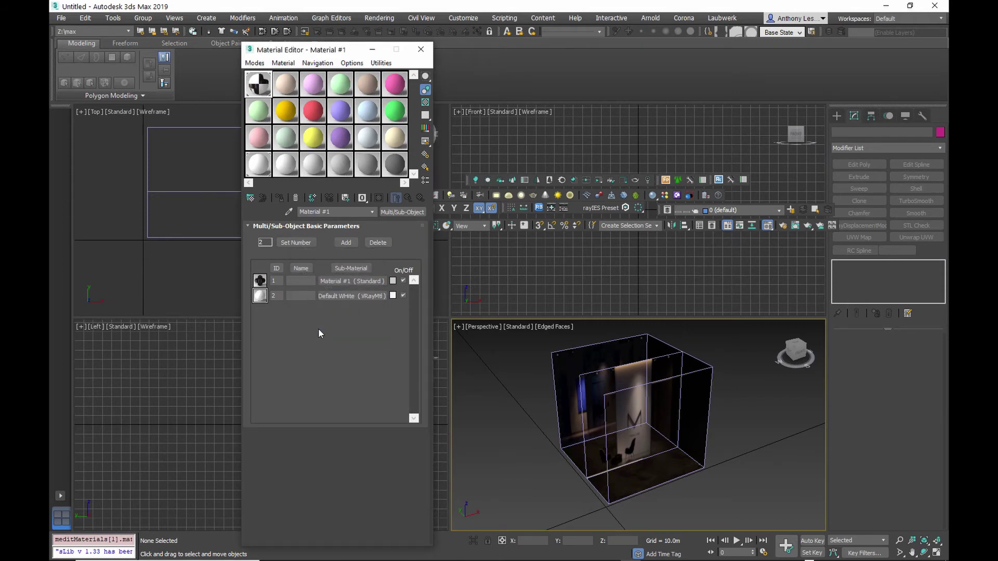
Select the box's front polygon and inner partition polygon, and invert the selection to the five outer room faces.
{"action": "left_click", "coordinate": [677, 404]}
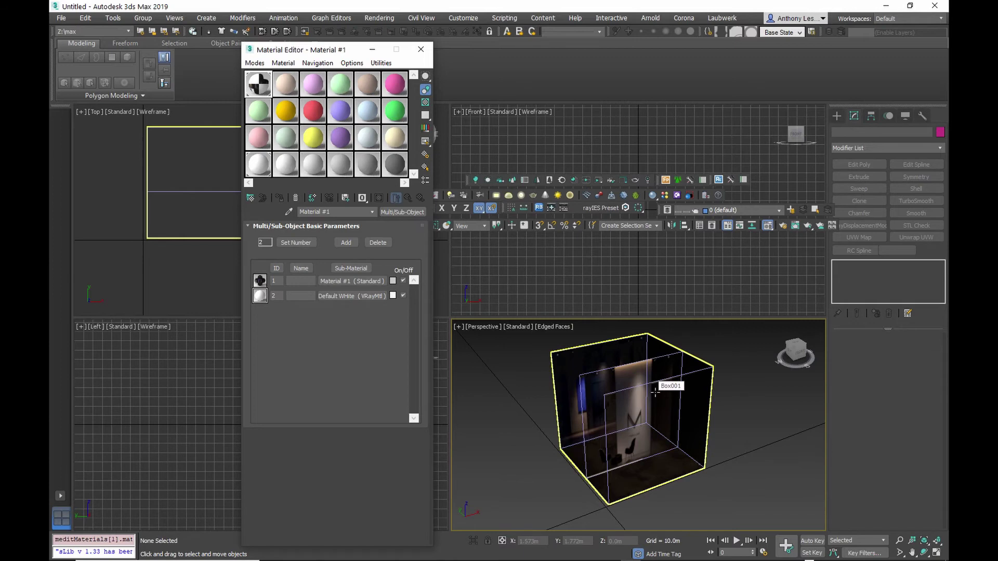
{"action": "left_click", "coordinate": [655, 393]}
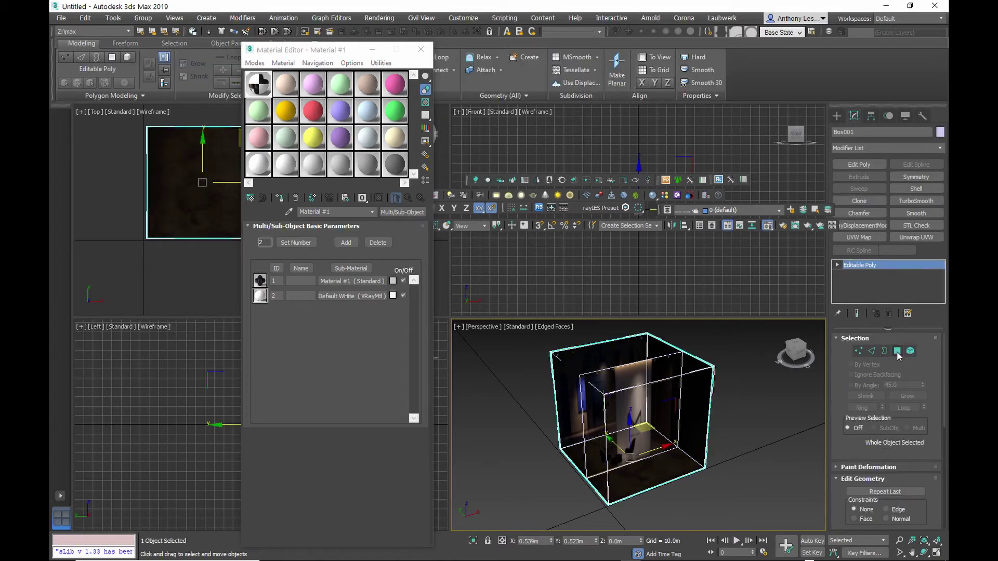
{"action": "left_click", "coordinate": [897, 351]}
{"action": "key", "text": "ctrl+a"}
{"action": "left_click", "coordinate": [630, 396]}
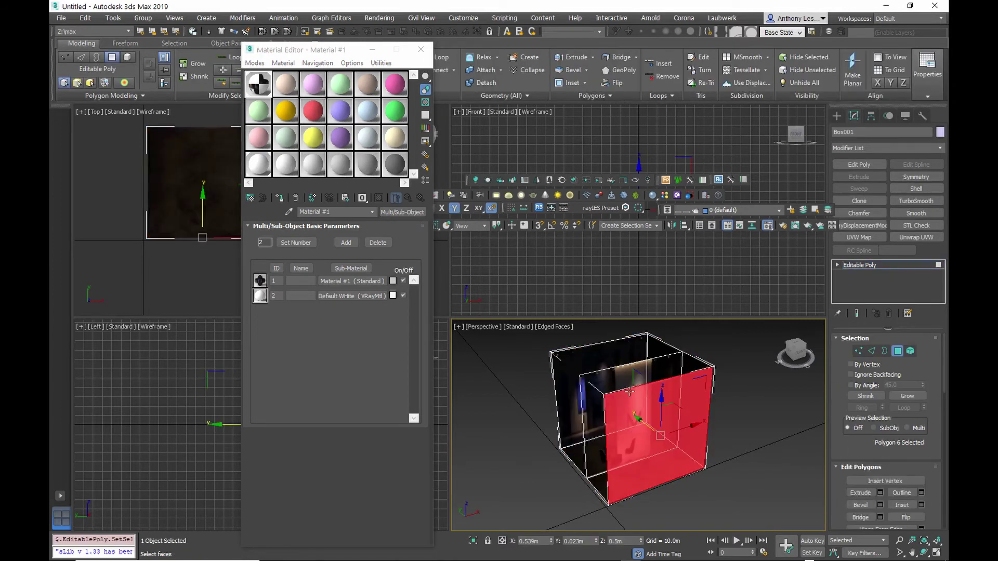
{"action": "left_click", "coordinate": [630, 391], "text": "ctrl"}
{"action": "left_click_drag", "start_coordinate": [630, 391], "coordinate": [660, 464]}
{"action": "left_click", "coordinate": [87, 18]}
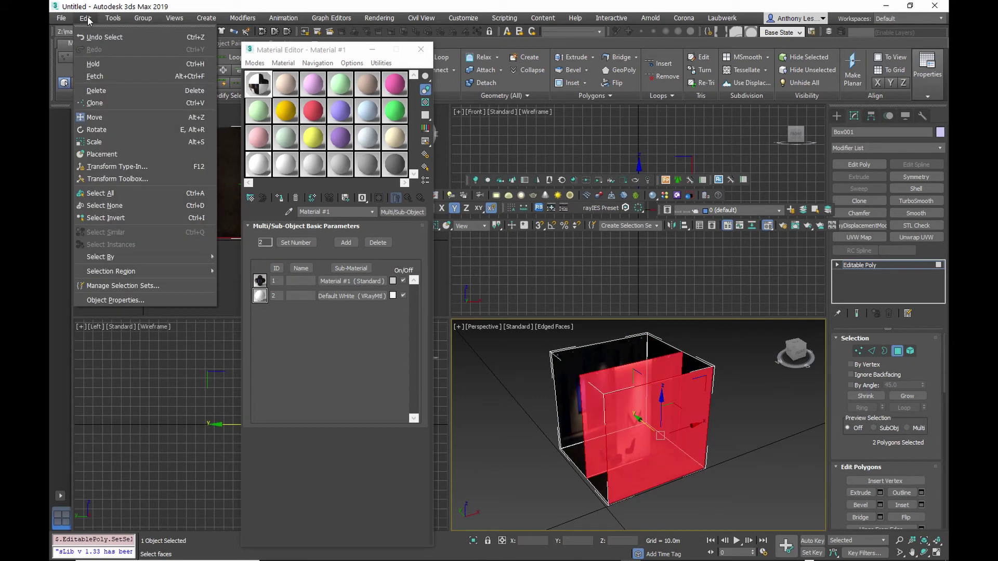
{"action": "left_click", "coordinate": [104, 219]}
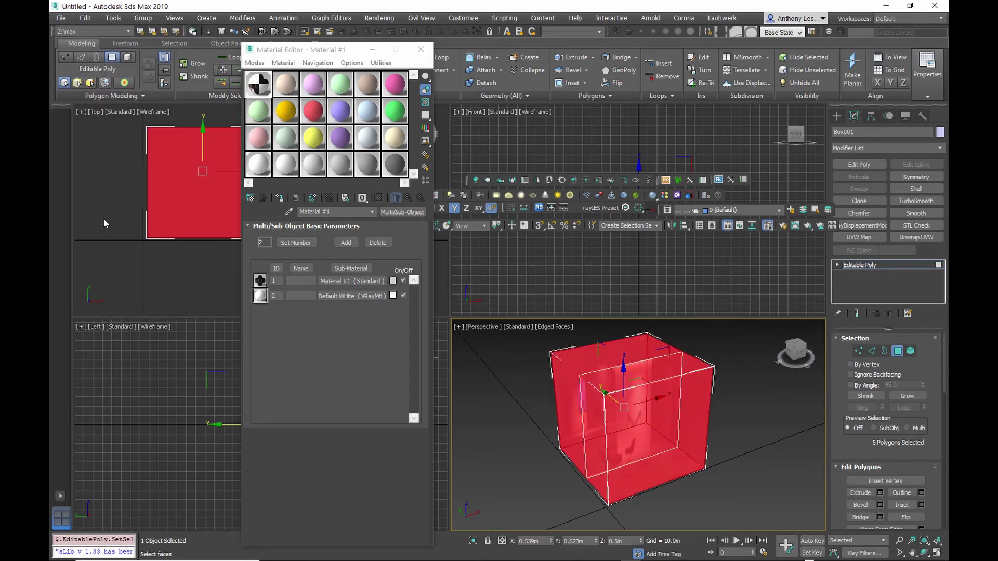
Detach the five selected room faces as a separate object and leave polygon editing.
{"action": "left_click_drag", "start_coordinate": [874, 465], "coordinate": [864, 244]}
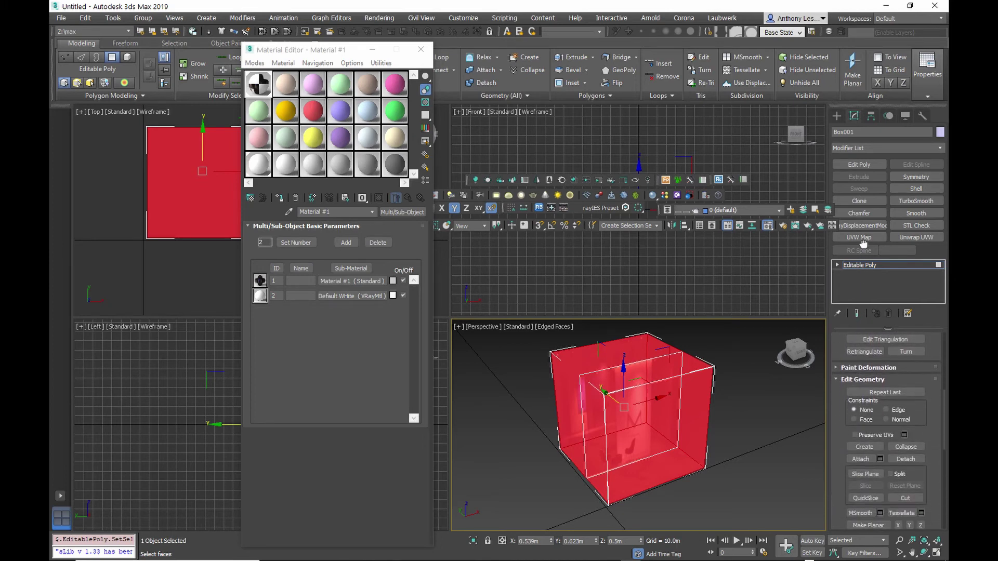
{"action": "left_click", "coordinate": [906, 459]}
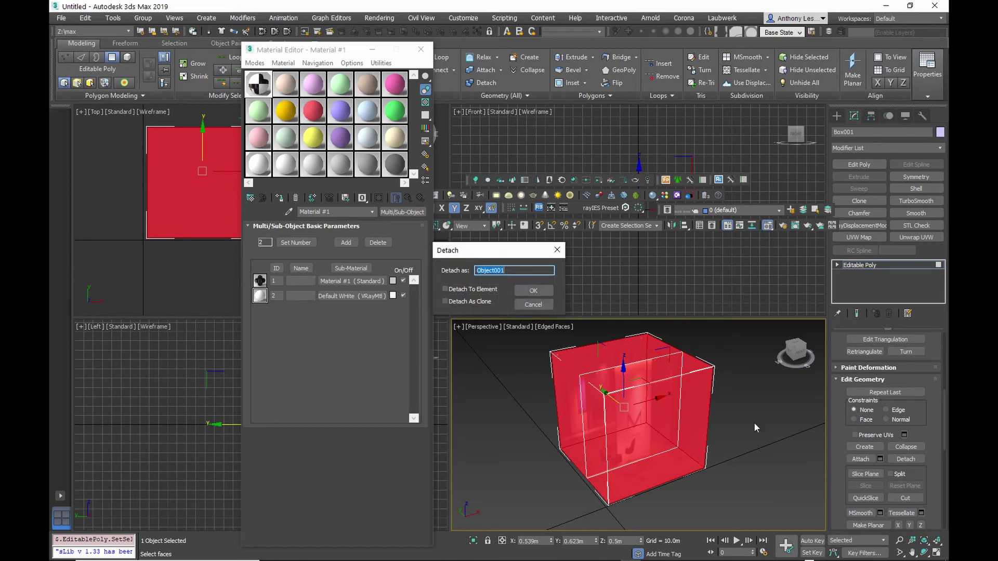
{"action": "left_click", "coordinate": [527, 288]}
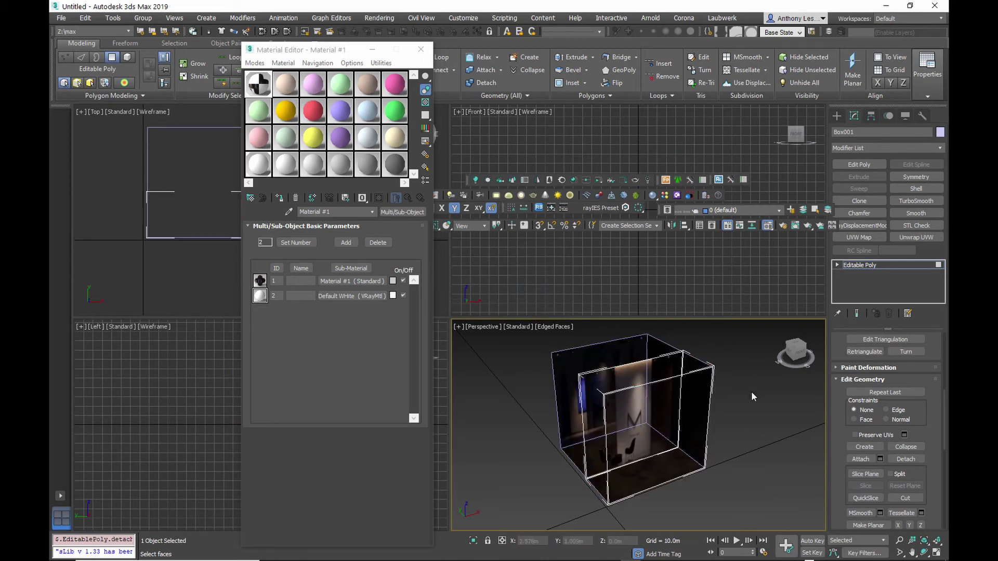
{"action": "left_click", "coordinate": [859, 265]}
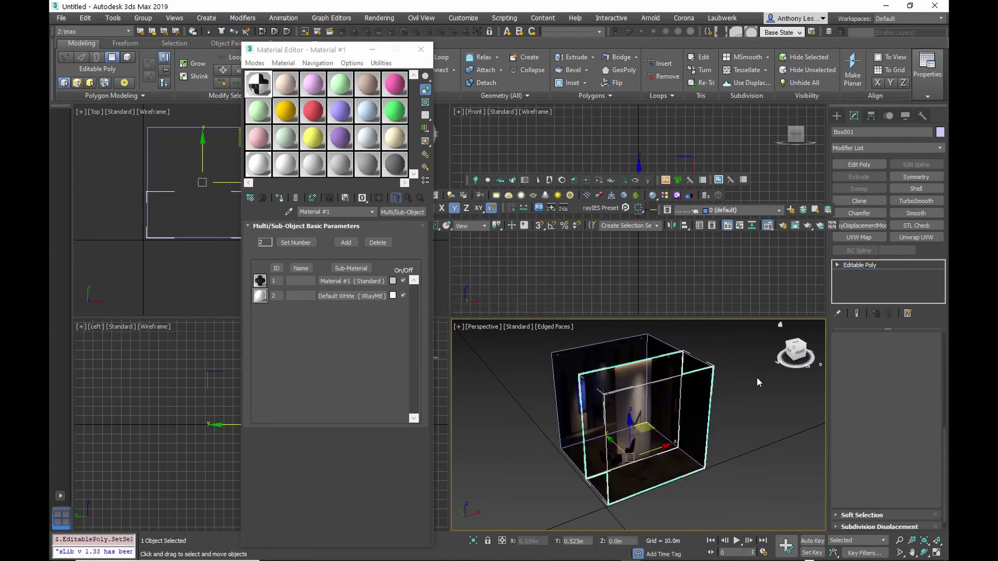
Select the detached room faces and add a Shell modifier to them.
{"action": "left_click", "coordinate": [754, 375]}
{"action": "left_click", "coordinate": [633, 358]}
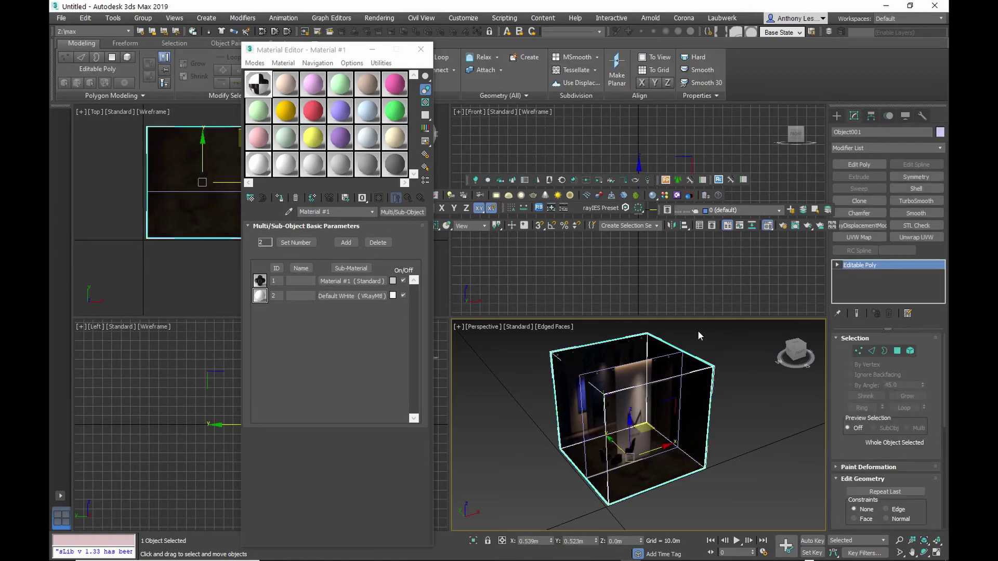
{"action": "left_click", "coordinate": [917, 189]}
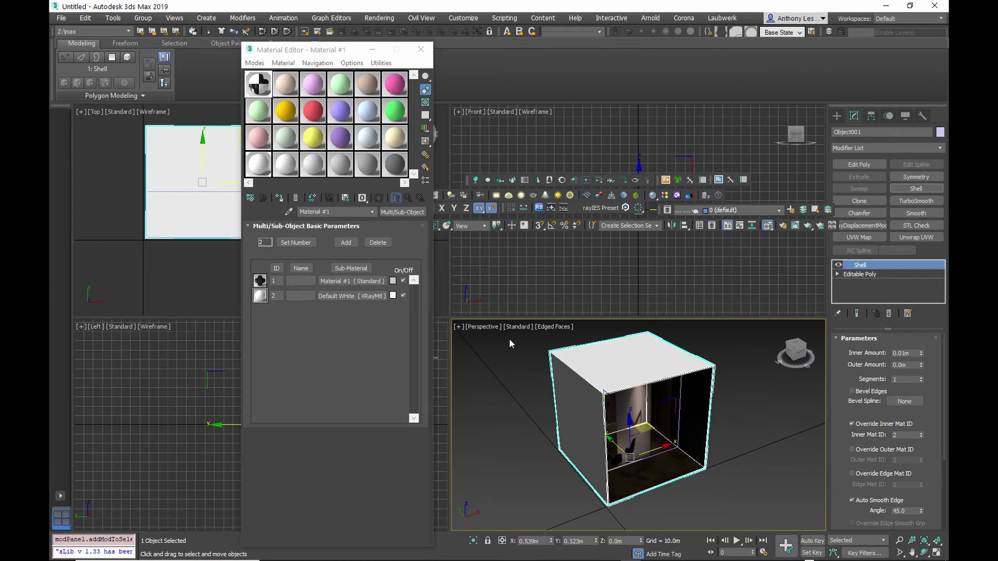
Override the Shell's edge material ID with 2, keep the inner material ID at 2, and enable Straighten Corners.
{"action": "left_click_drag", "start_coordinate": [861, 375], "coordinate": [863, 338]}
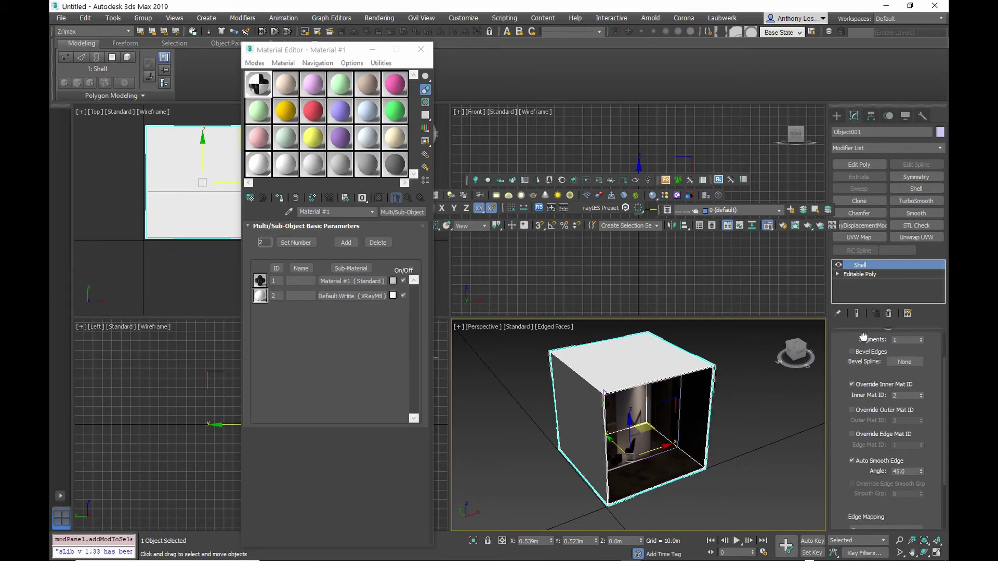
{"action": "double_click", "coordinate": [893, 396]}
{"action": "left_click_drag", "start_coordinate": [880, 403], "coordinate": [871, 371]}
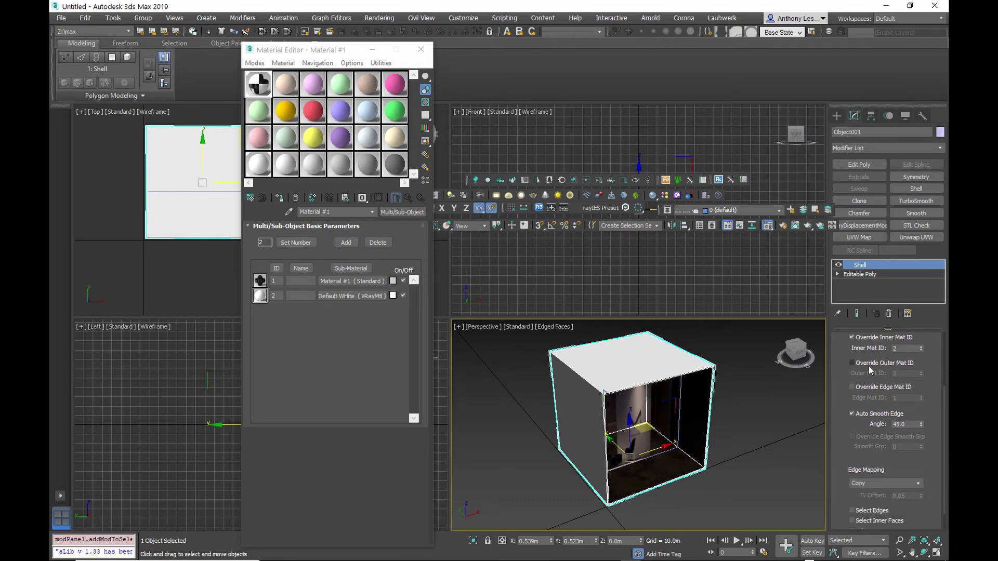
{"action": "left_click", "coordinate": [853, 388]}
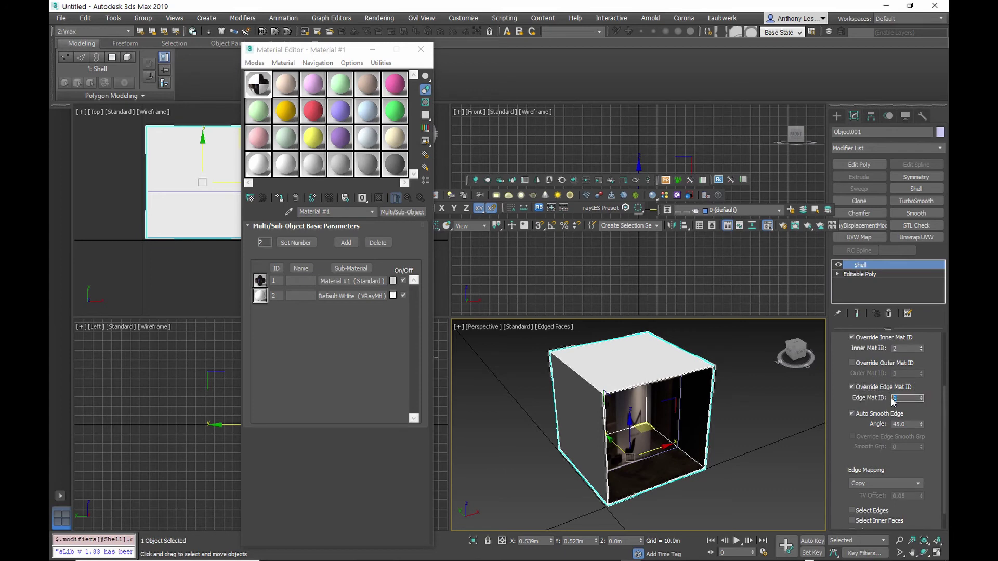
{"action": "left_click_drag", "start_coordinate": [886, 464], "coordinate": [874, 382]}
{"action": "left_click", "coordinate": [853, 517]}
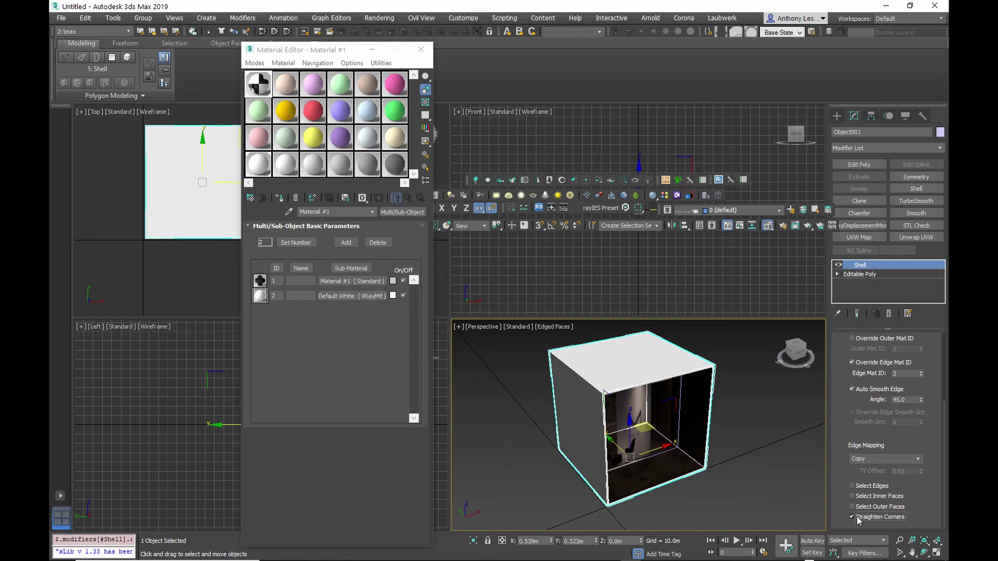
{"action": "left_click_drag", "start_coordinate": [840, 431], "coordinate": [836, 543]}
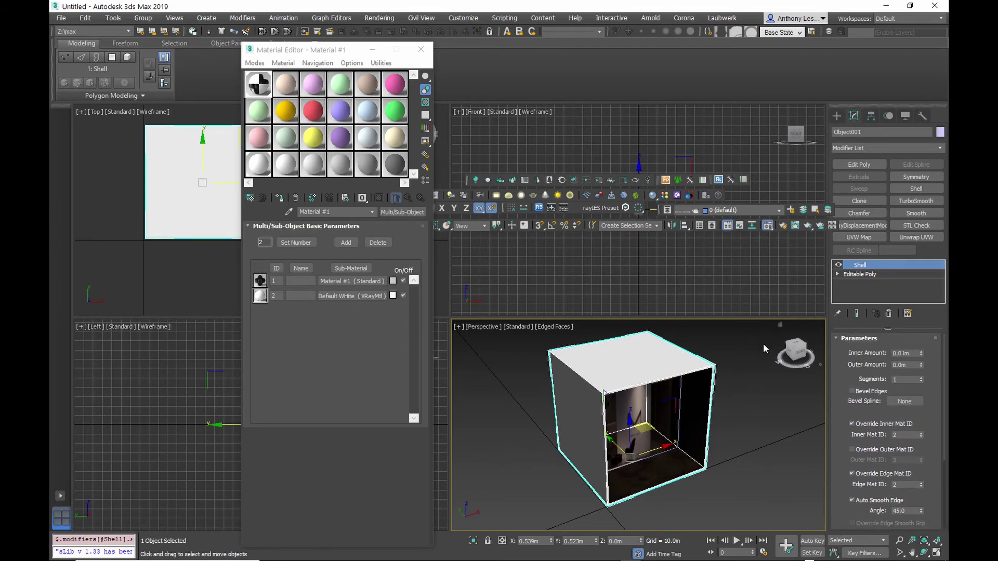
Attach the shelled room faces to the inner partition box to make one object, and end the attach mode.
{"action": "left_click", "coordinate": [726, 450]}
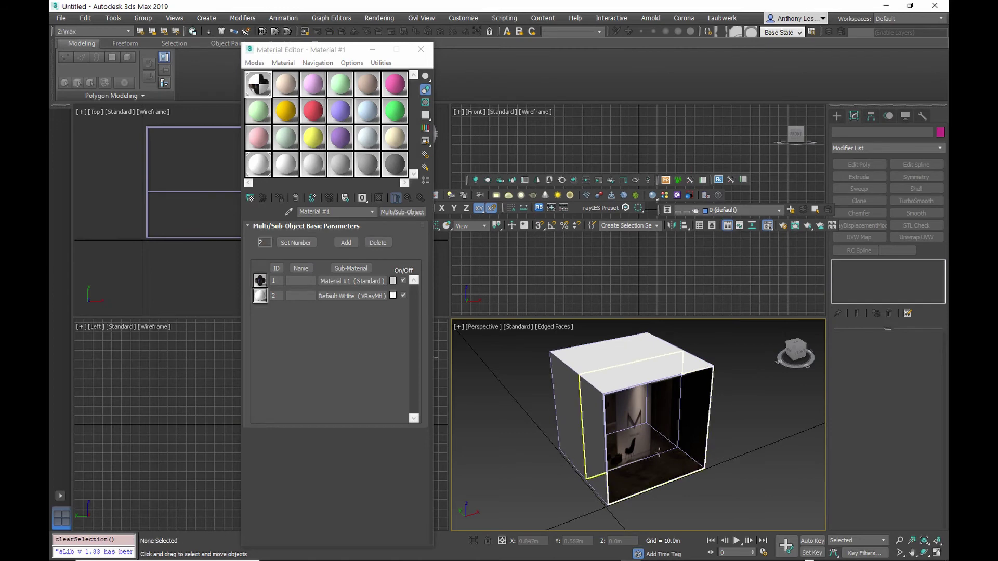
{"action": "left_click", "coordinate": [661, 457]}
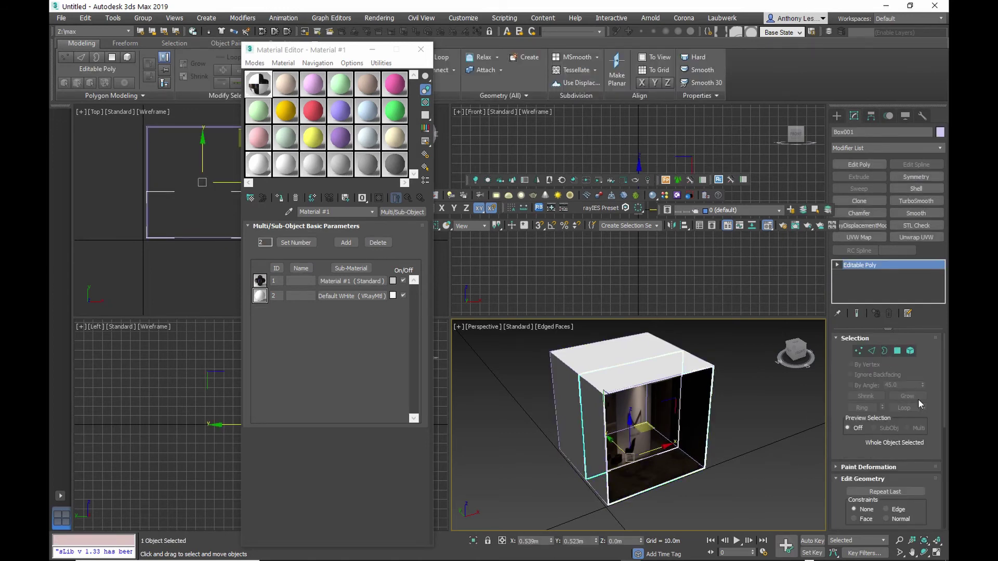
{"action": "left_click_drag", "start_coordinate": [930, 385], "coordinate": [935, 221]}
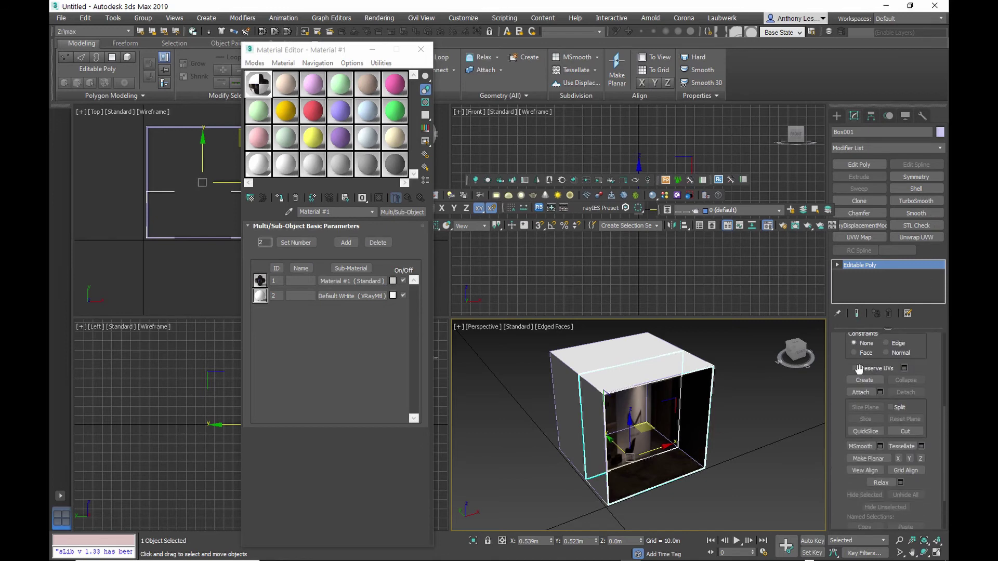
{"action": "left_click", "coordinate": [865, 392]}
{"action": "left_click", "coordinate": [583, 368]}
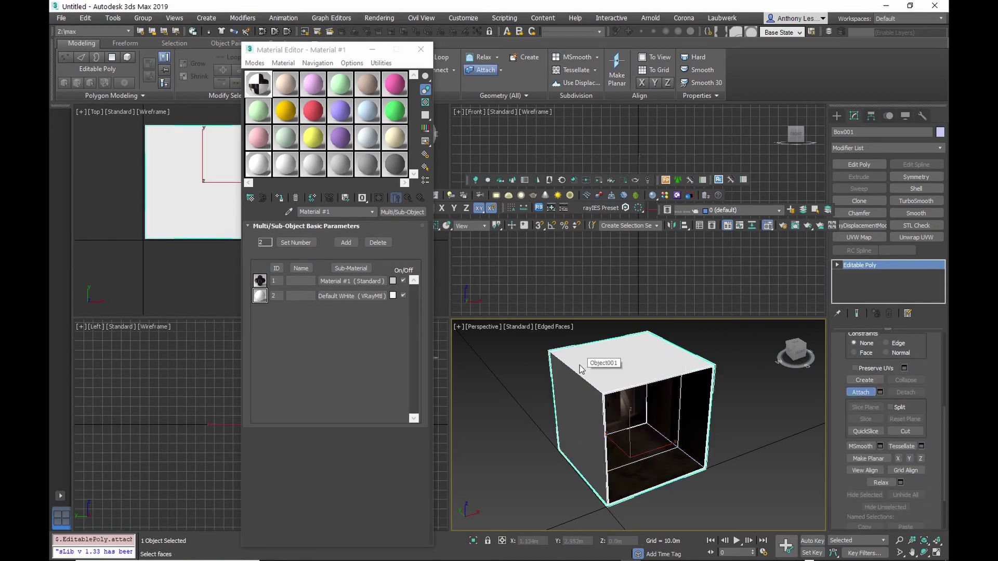
{"action": "left_click", "coordinate": [855, 392]}
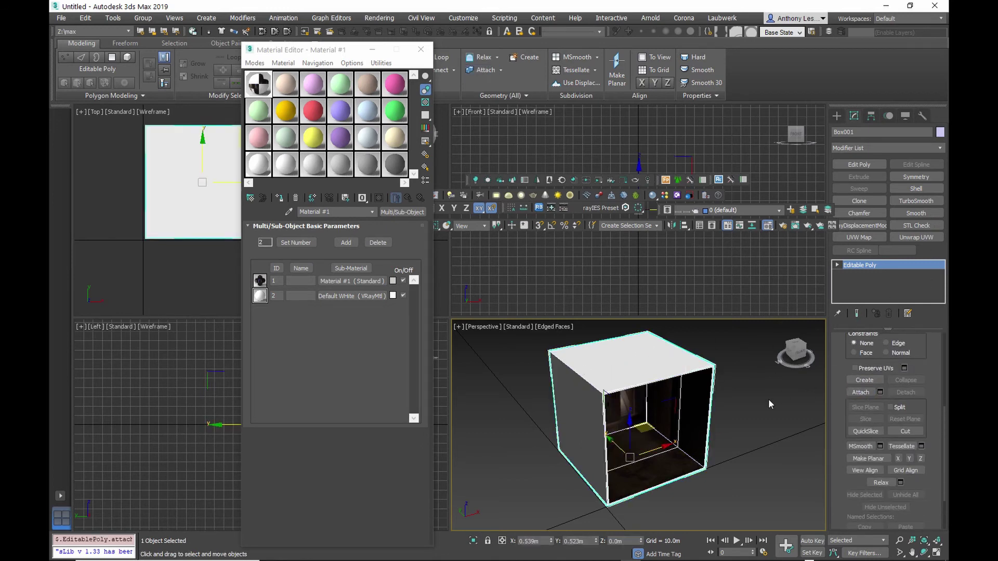
Select the combined box and export it as an FBX over box.FBX in the wParralax folder with the existing export settings.
{"action": "left_click", "coordinate": [757, 417]}
{"action": "left_click", "coordinate": [649, 439]}
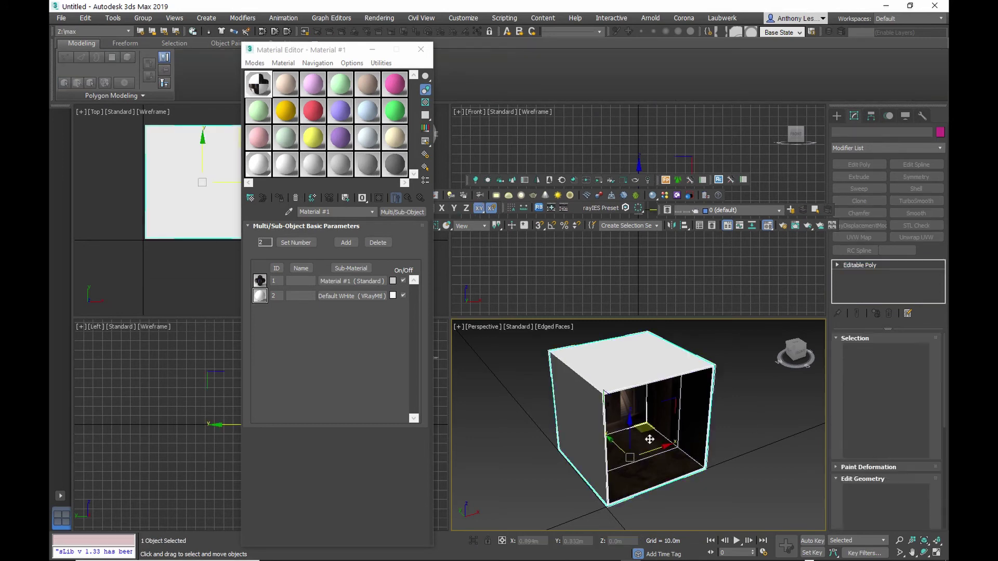
{"action": "left_click", "coordinate": [63, 18]}
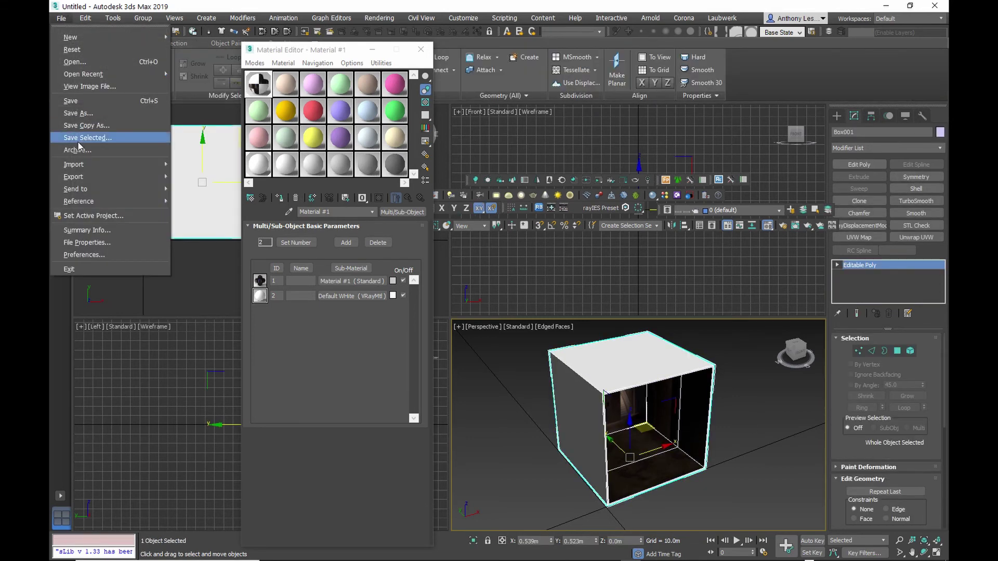
{"action": "left_click", "coordinate": [203, 197]}
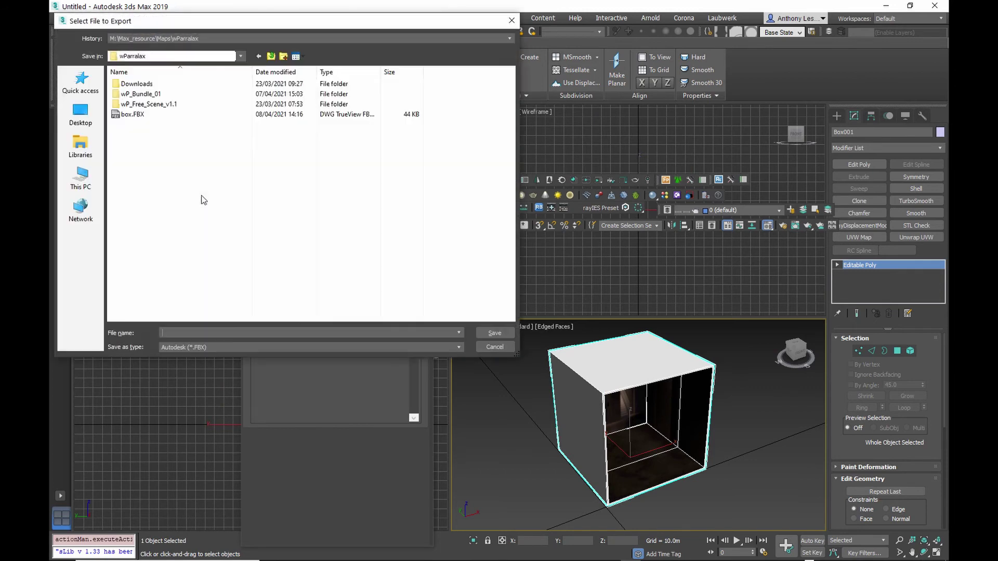
{"action": "left_click", "coordinate": [133, 115]}
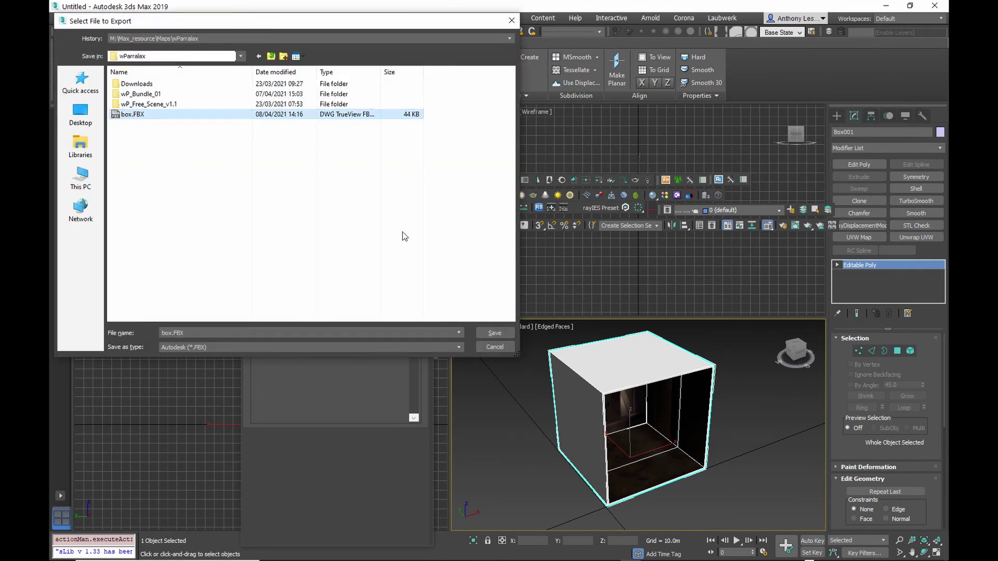
{"action": "left_click", "coordinate": [497, 333]}
{"action": "left_click", "coordinate": [536, 327]}
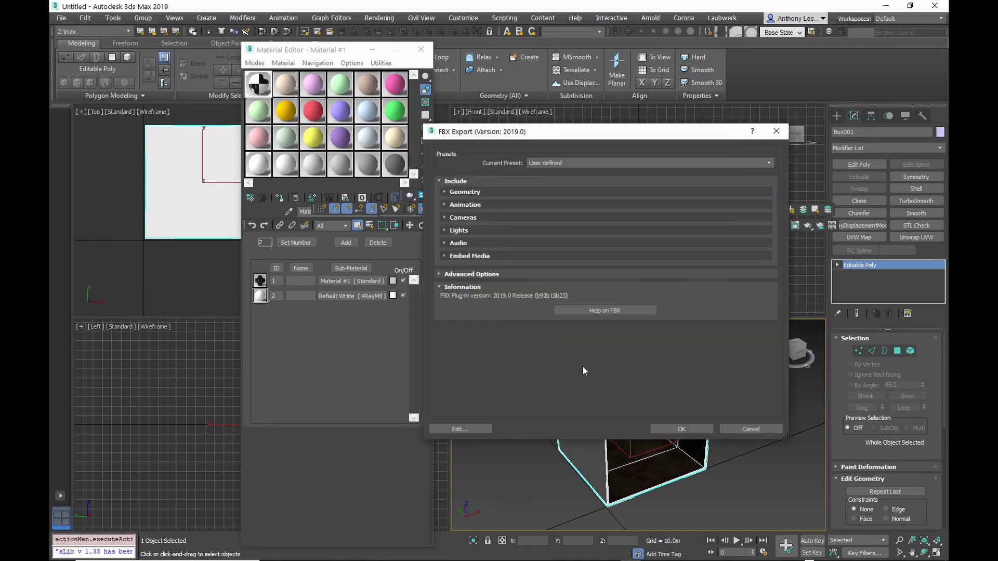
{"action": "left_click", "coordinate": [697, 430]}
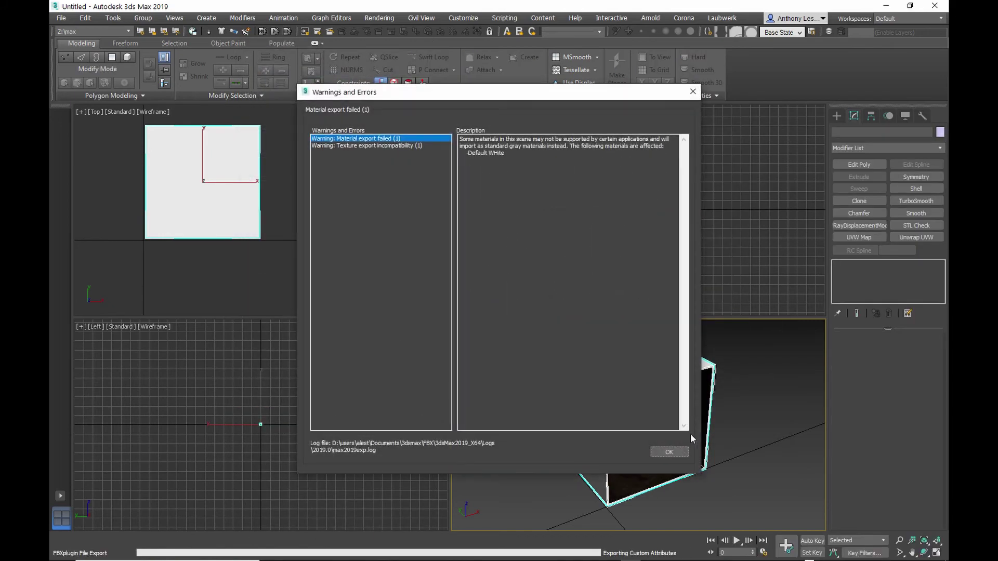
{"action": "left_click", "coordinate": [678, 450]}
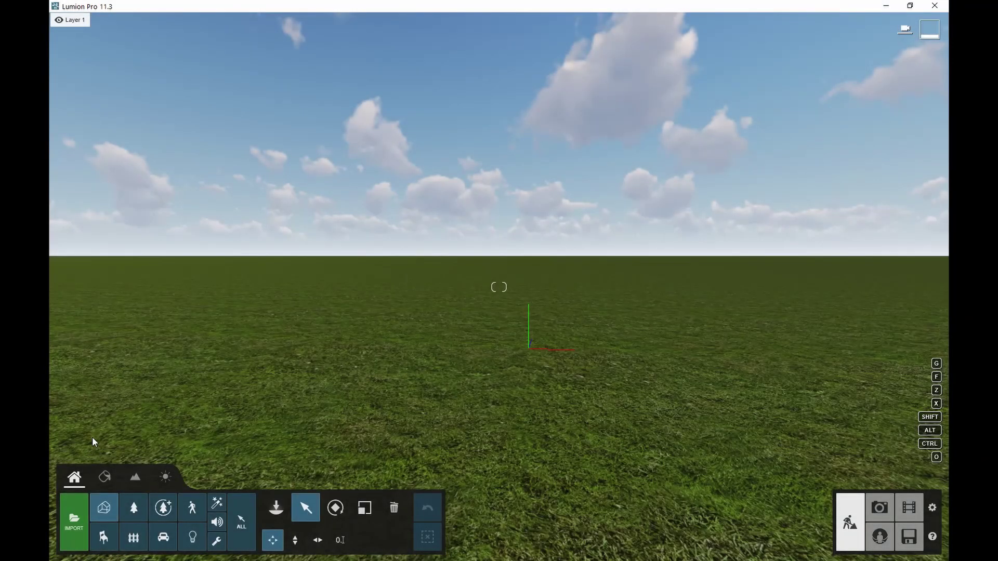
Switch to Lumion, import box.FBX under the model name wP_box, and place the model on the grass.
{"action": "left_click", "coordinate": [69, 526]}
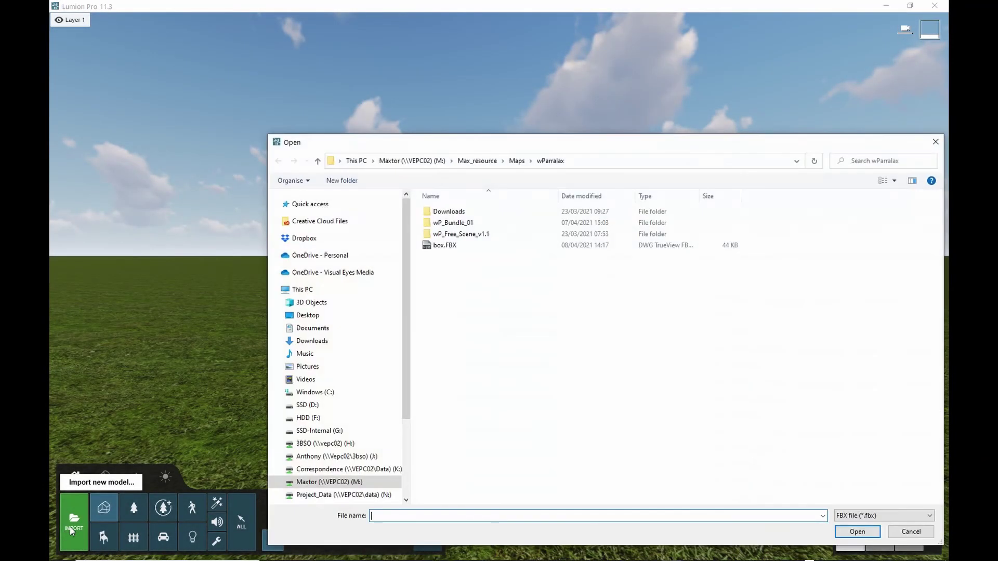
{"action": "left_click", "coordinate": [443, 245]}
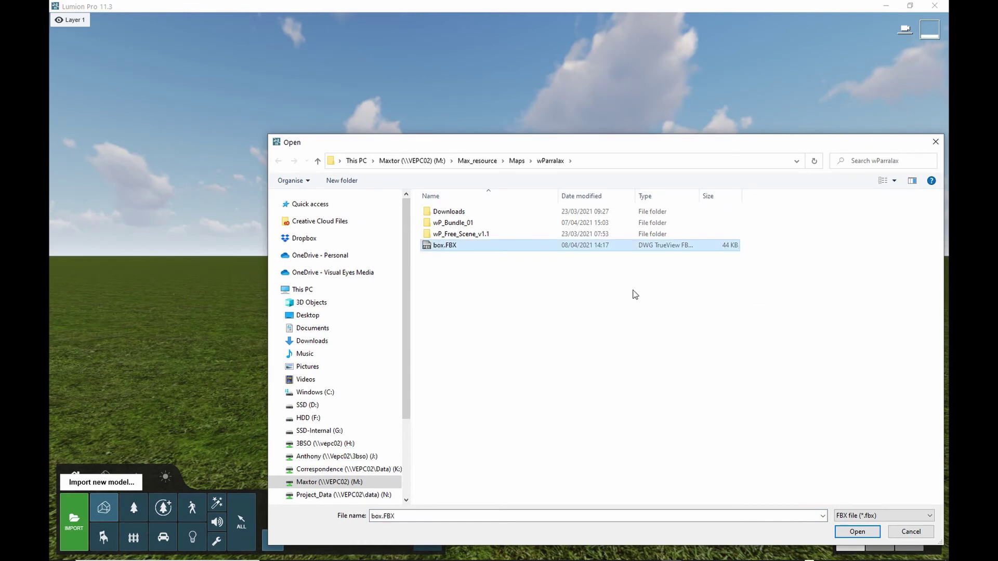
{"action": "left_click", "coordinate": [857, 532]}
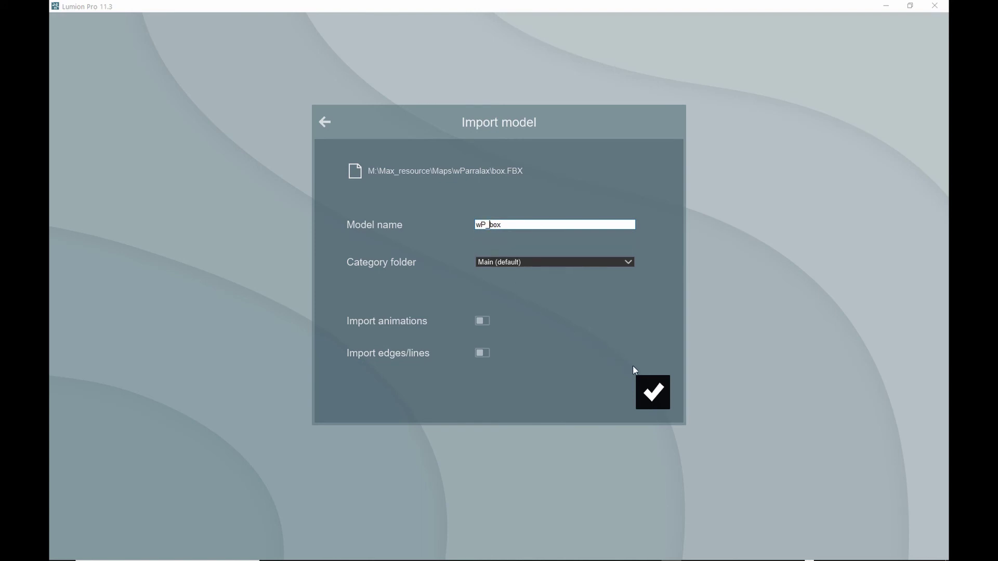
{"action": "left_click", "coordinate": [653, 392]}
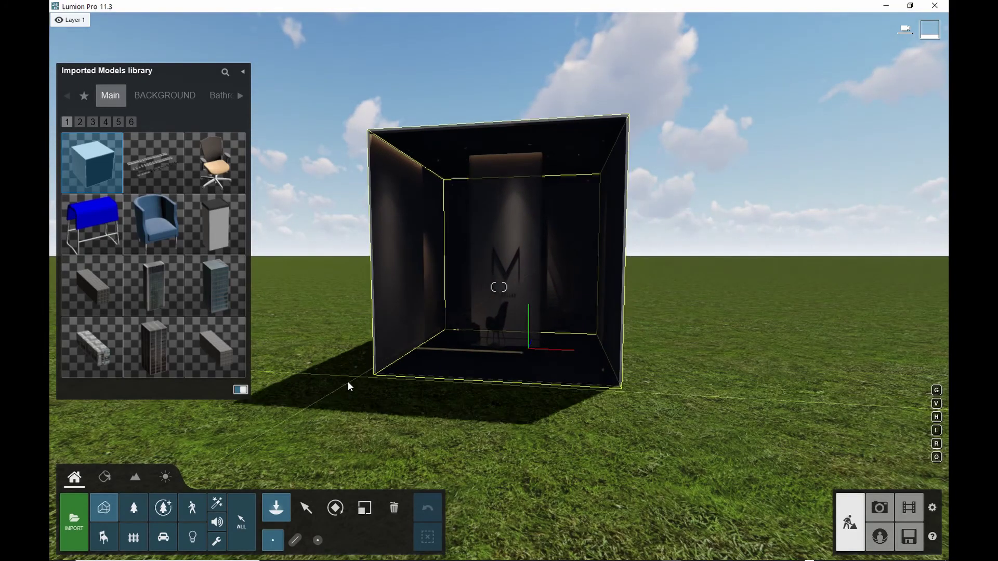
{"action": "left_click", "coordinate": [322, 400]}
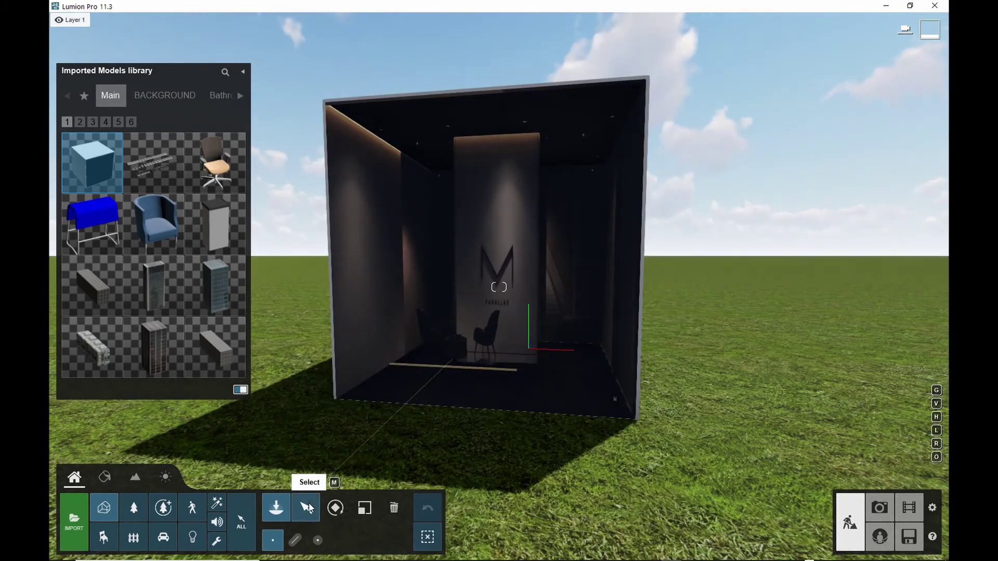
Select the placed box and assign the Standard material to its interior surface.
{"action": "left_click", "coordinate": [306, 508]}
{"action": "left_click", "coordinate": [400, 342]}
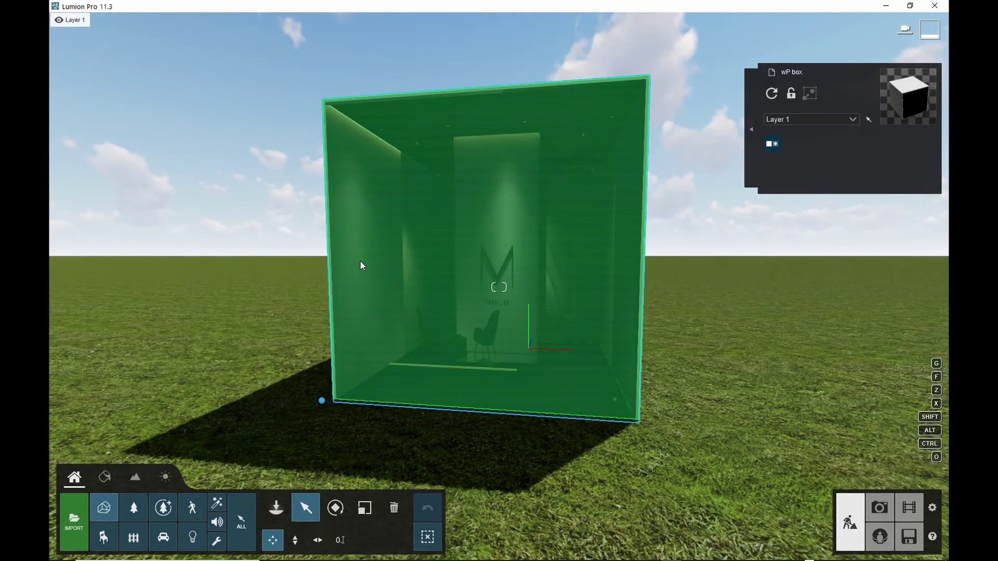
{"action": "left_click", "coordinate": [105, 477]}
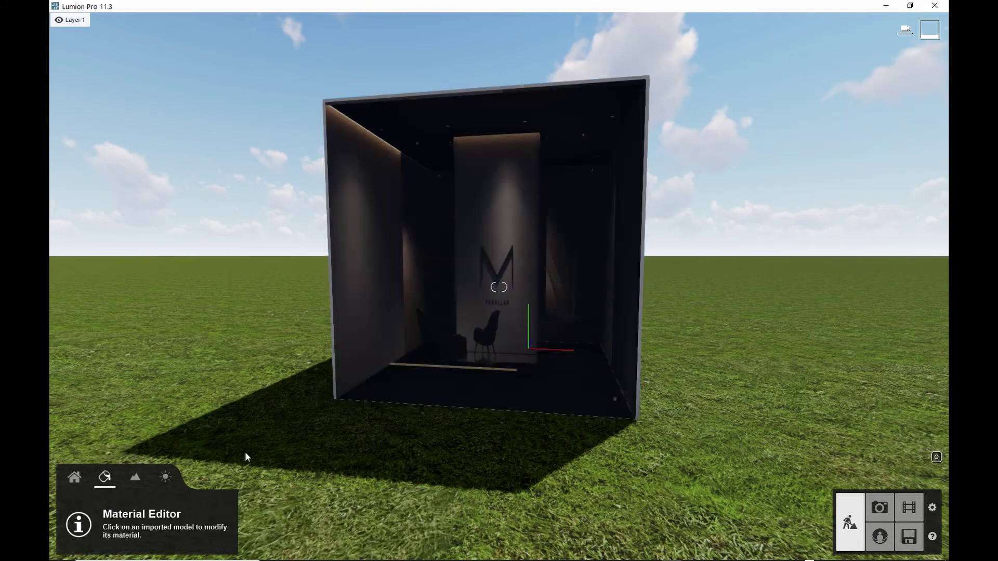
{"action": "left_click", "coordinate": [459, 325]}
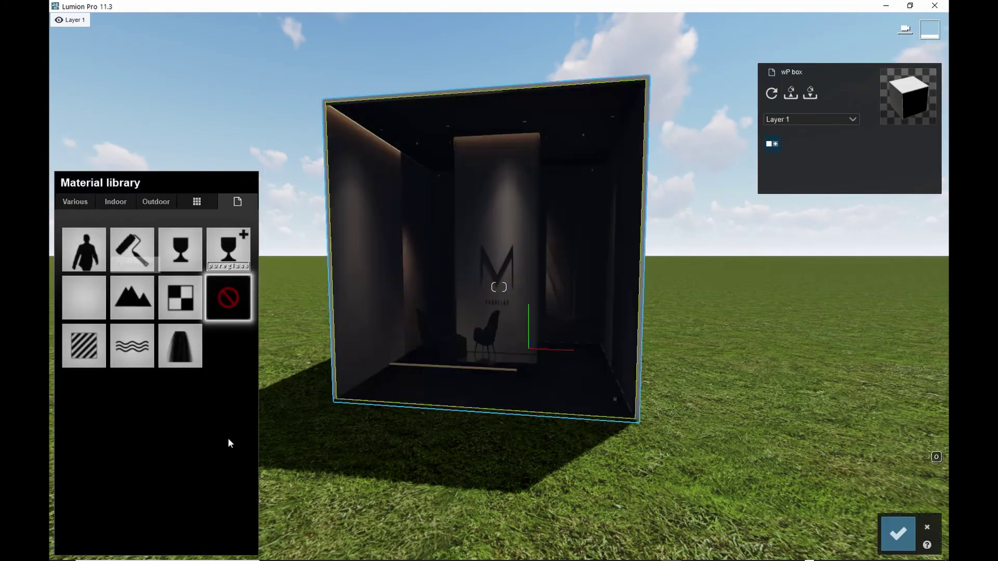
{"action": "left_click", "coordinate": [86, 351]}
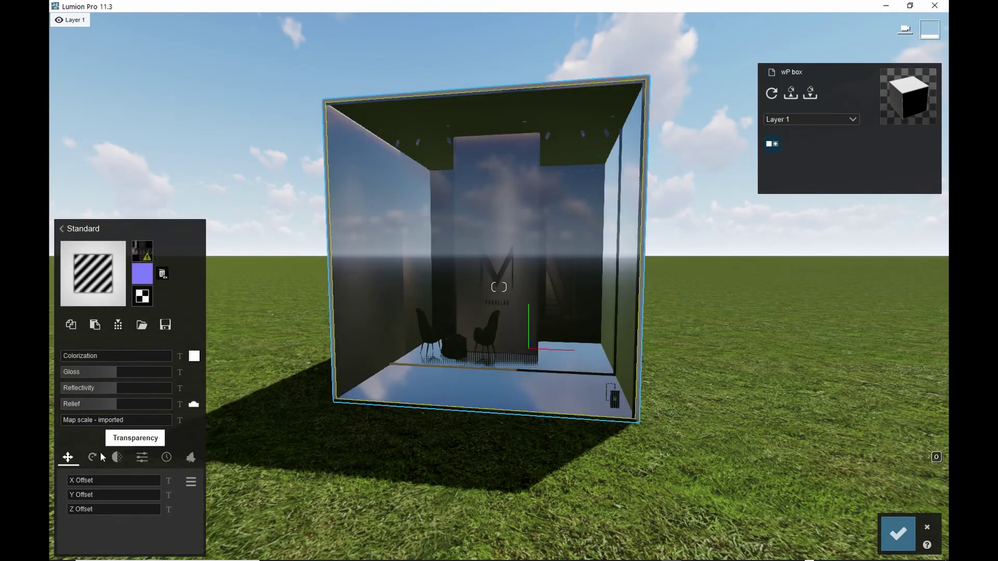
Reduce the interior material's gloss, reflectivity and relief to zero, raise its emissive slightly, and save the material.
{"action": "left_click", "coordinate": [142, 460]}
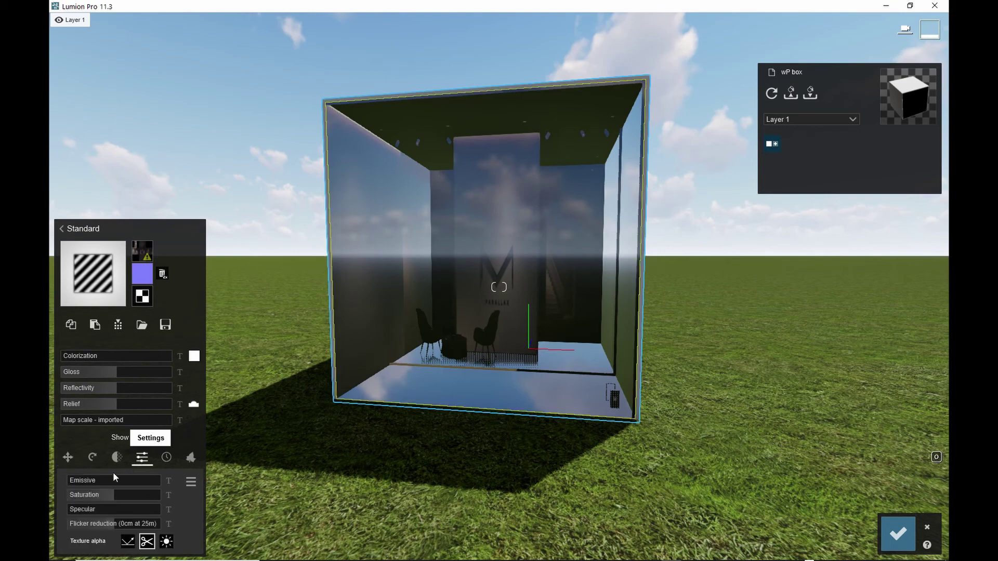
{"action": "left_click", "coordinate": [73, 482]}
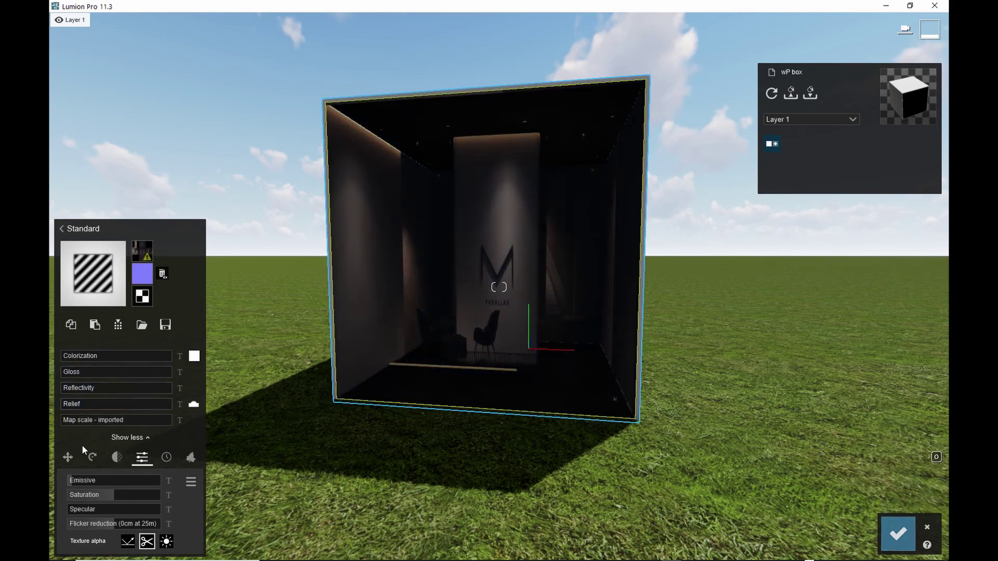
{"action": "left_click", "coordinate": [82, 483]}
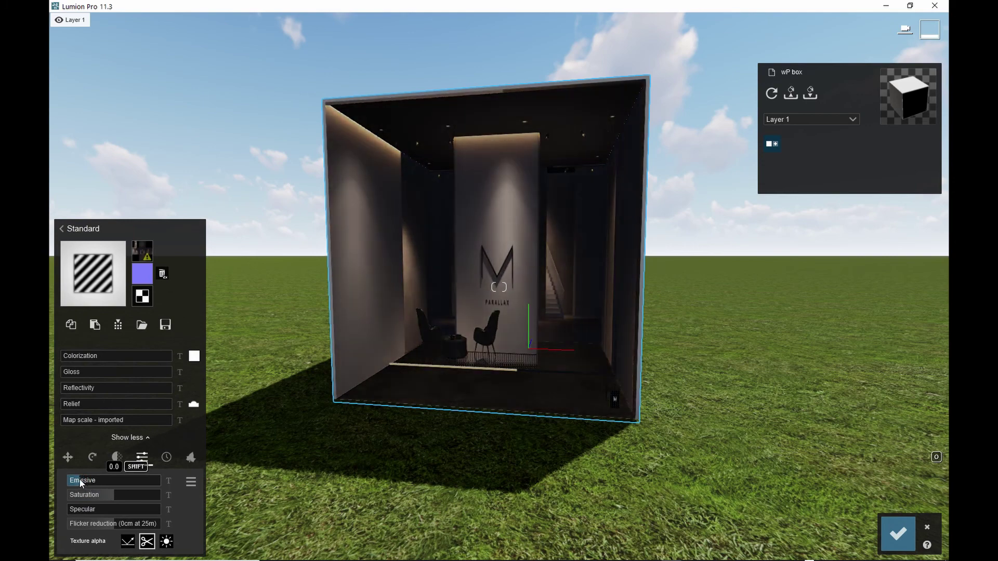
{"action": "left_click", "coordinate": [899, 533]}
Store the current view of the box as the first photo and apply the Night style to it.
{"action": "left_click", "coordinate": [880, 508]}
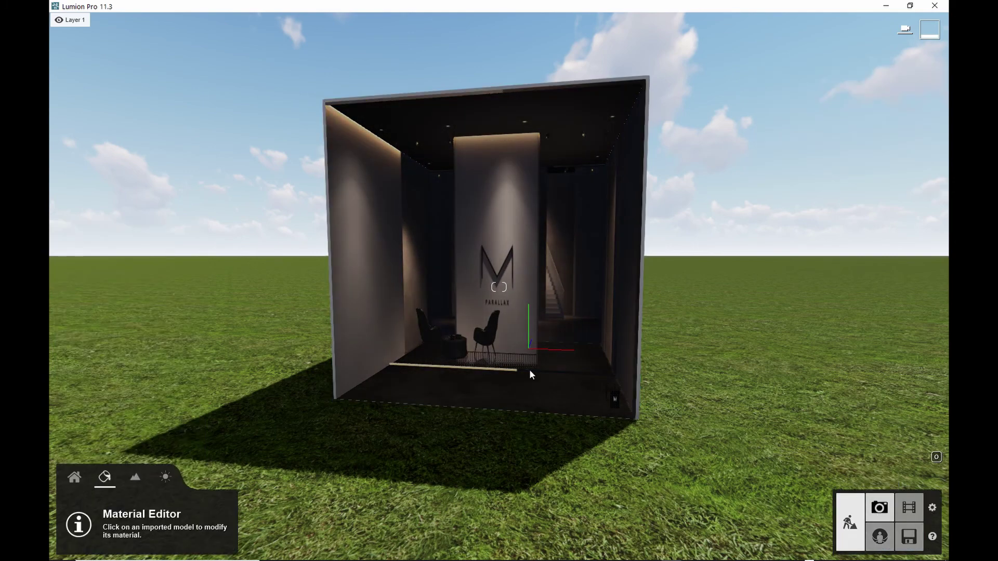
{"action": "left_click", "coordinate": [121, 452]}
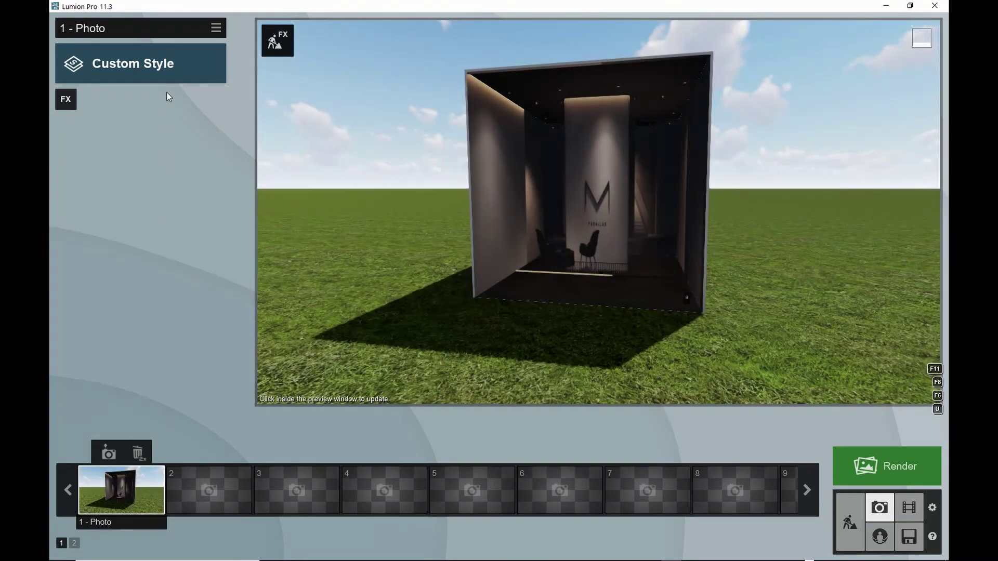
{"action": "left_click", "coordinate": [163, 54]}
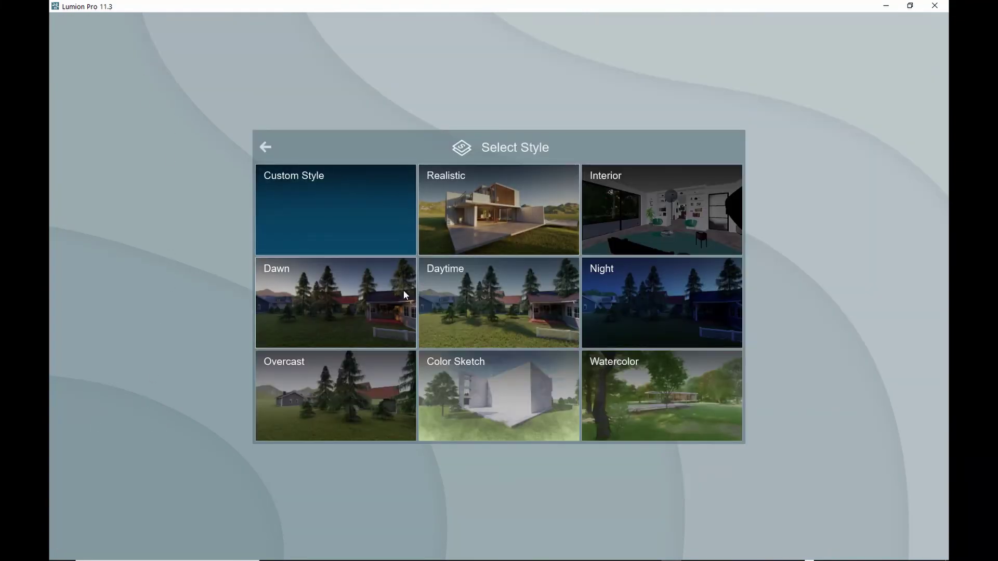
{"action": "left_click", "coordinate": [601, 314]}
{"action": "right_click_drag", "start_coordinate": [379, 273], "coordinate": [379, 270]}
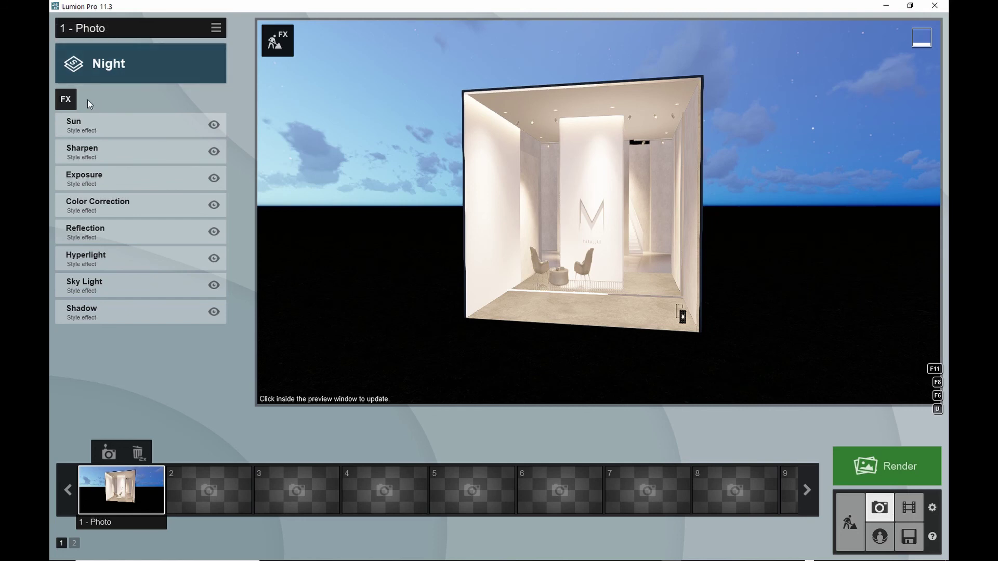
Lower the interior material's emissive to a small fraction while building with the night effects, save it, and return to the photo.
{"action": "left_click", "coordinate": [289, 48]}
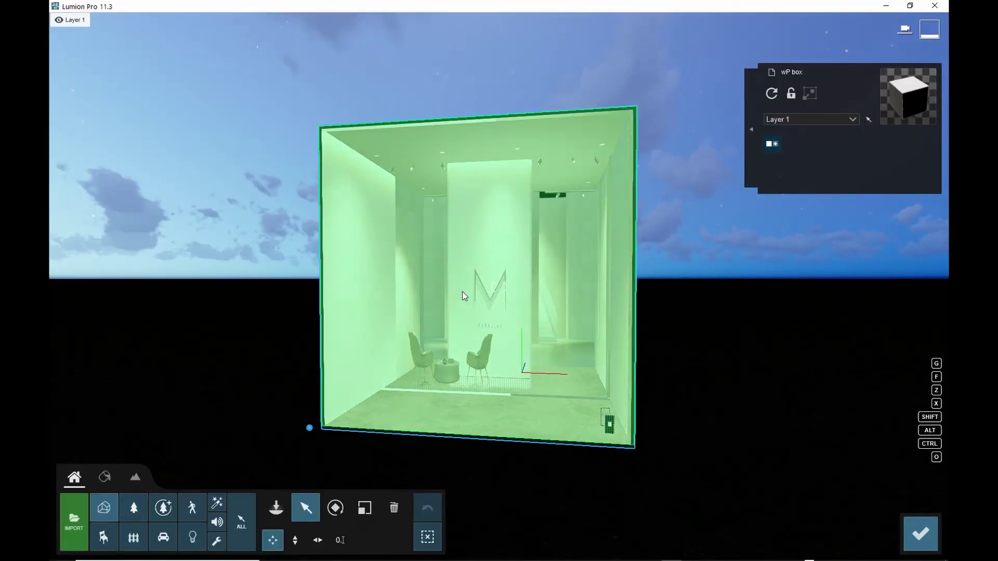
{"action": "left_click", "coordinate": [105, 477]}
{"action": "left_click", "coordinate": [312, 416]}
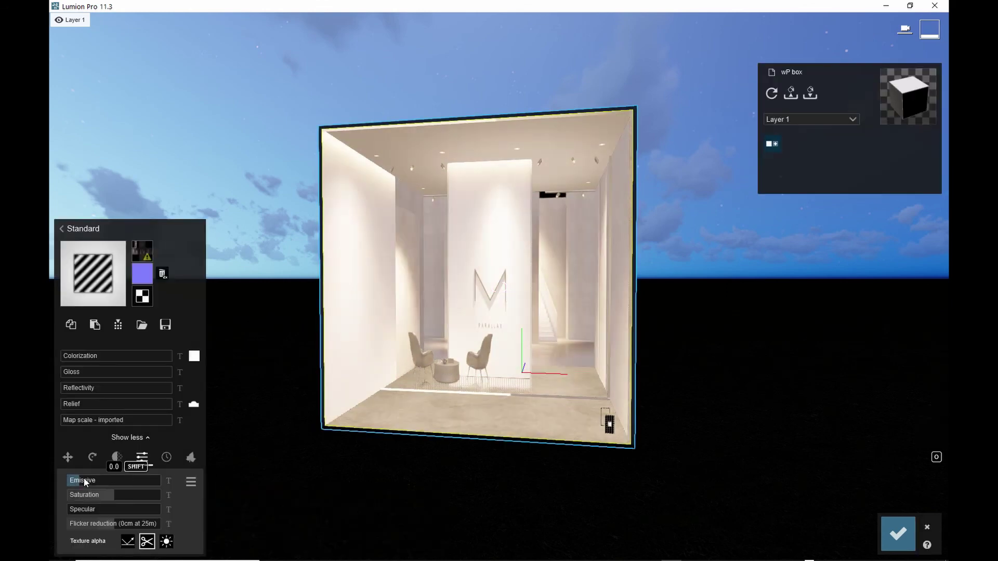
{"action": "left_click_drag", "start_coordinate": [81, 479], "coordinate": [50, 477]}
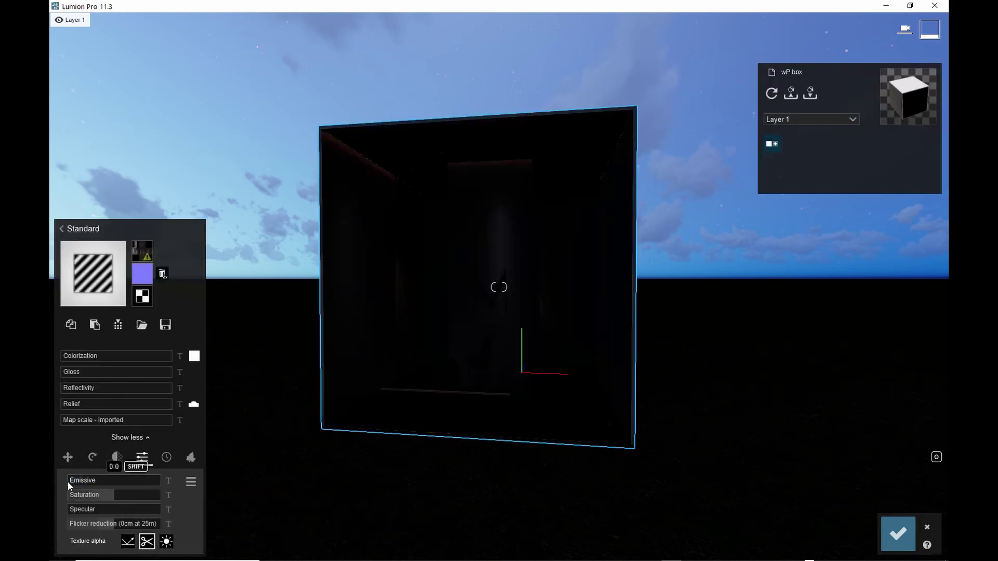
{"action": "left_click_drag", "start_coordinate": [70, 482], "coordinate": [73, 481]}
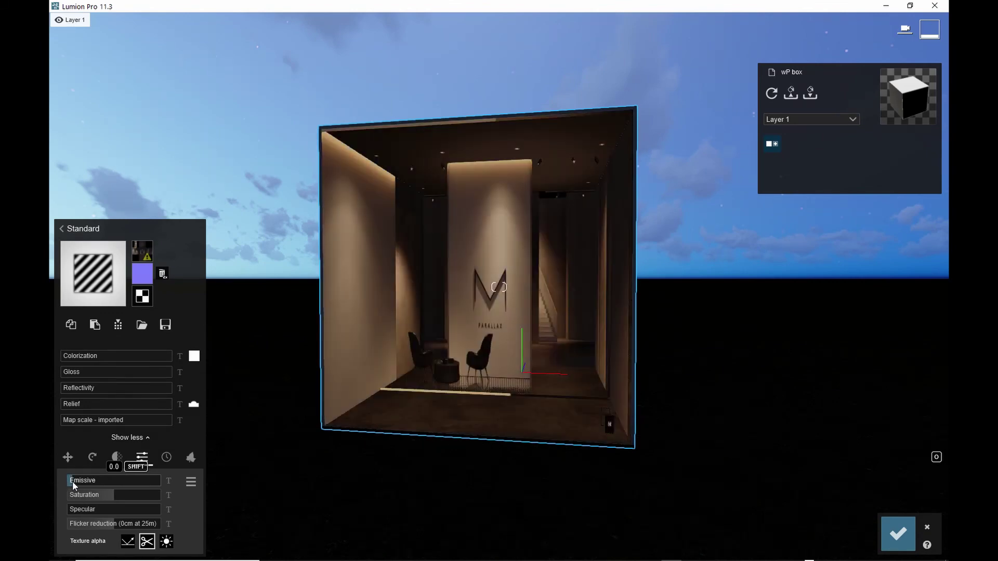
{"action": "left_click_drag", "start_coordinate": [150, 481], "coordinate": [783, 461], "text": "shift"}
{"action": "left_click", "coordinate": [895, 533]}
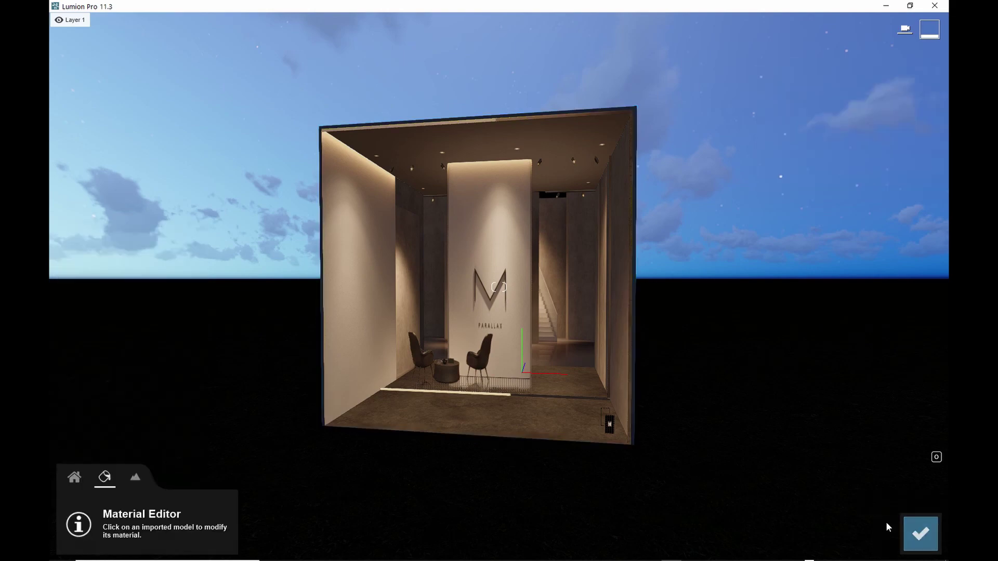
{"action": "right_click_drag", "start_coordinate": [499, 312], "coordinate": [625, 427]}
{"action": "key", "text": "w"}
{"action": "key", "text": "s"}
{"action": "left_click", "coordinate": [921, 533]}
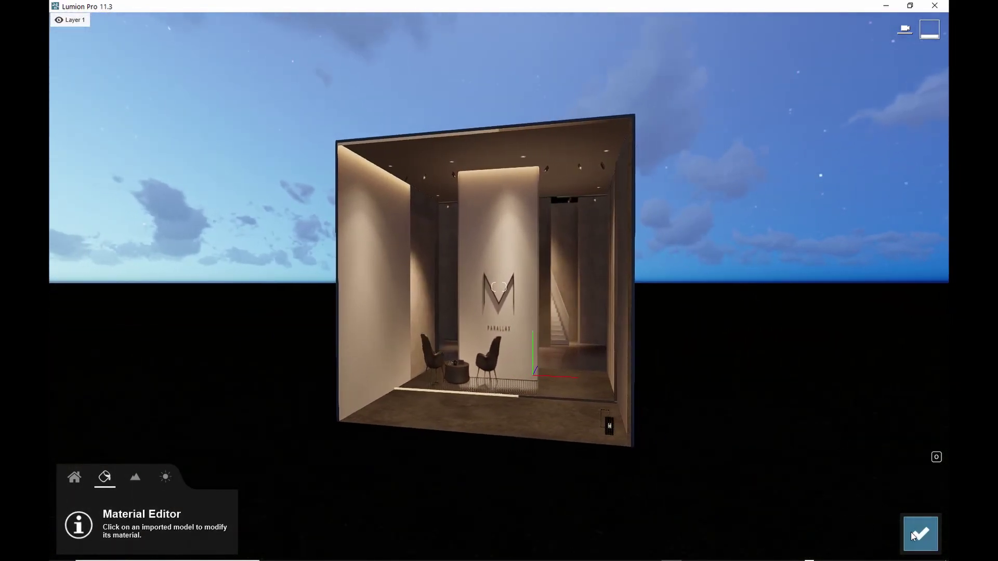